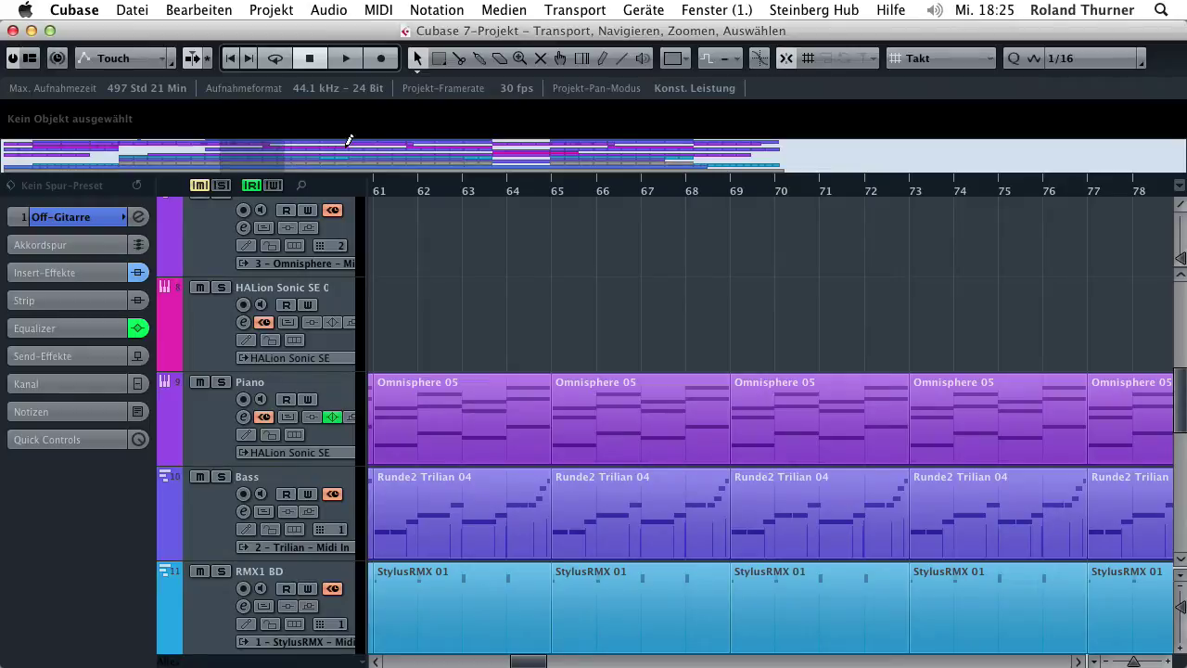
# - Navigate the project in the overview, shifting the visible range to later bars, widening it and extending it back to bar 1
pyautogui.moveTo(354, 135); pyautogui.dragTo(403, 137)
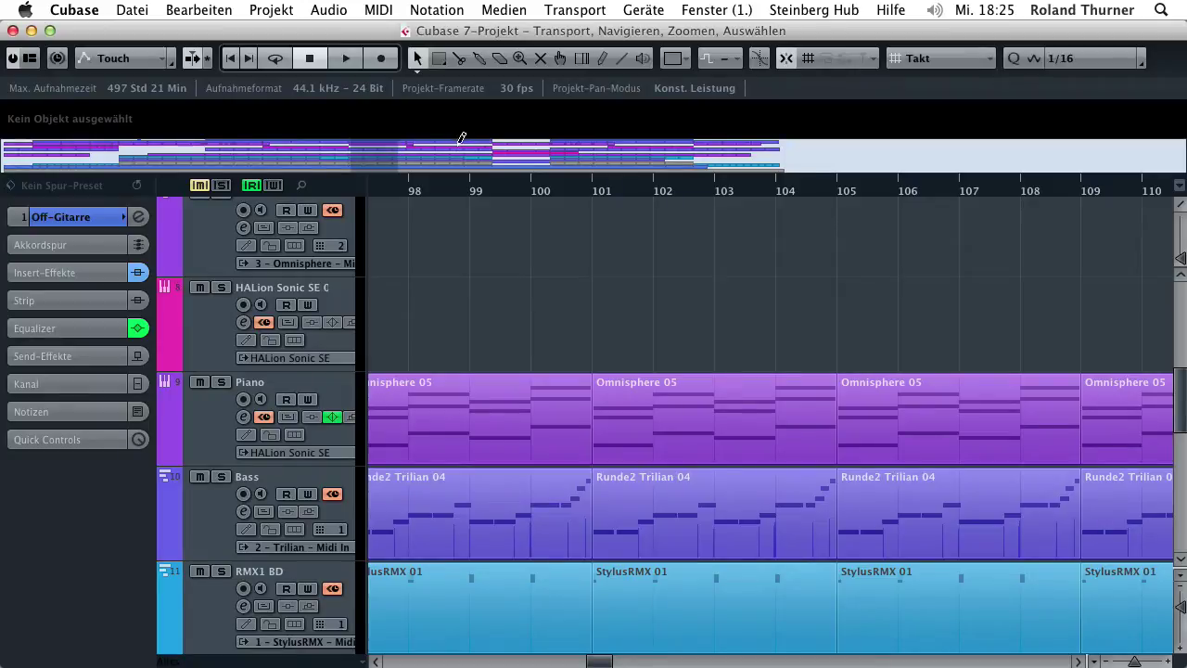
pyautogui.moveTo(462, 137)
pyautogui.mouseDown()
pyautogui.moveTo(494, 137)
pyautogui.moveTo(469, 167)
pyautogui.moveTo(449, 168)
pyautogui.moveTo(635, 166)
pyautogui.mouseUp()
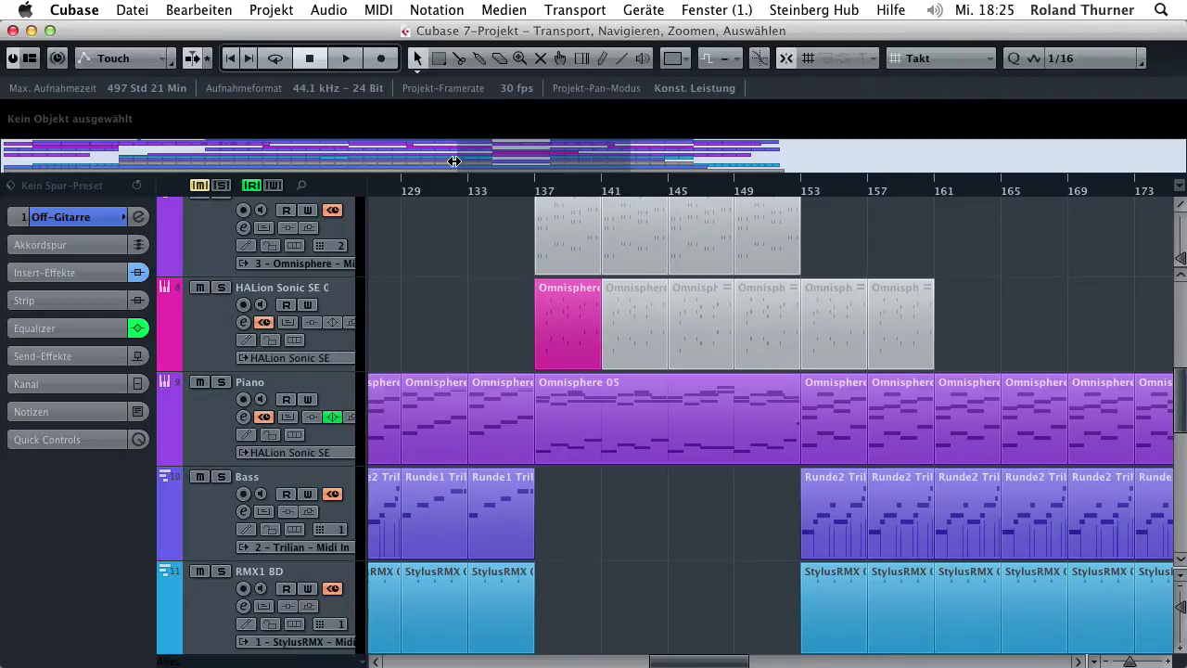
pyautogui.moveTo(454, 161); pyautogui.dragTo(3, 166)
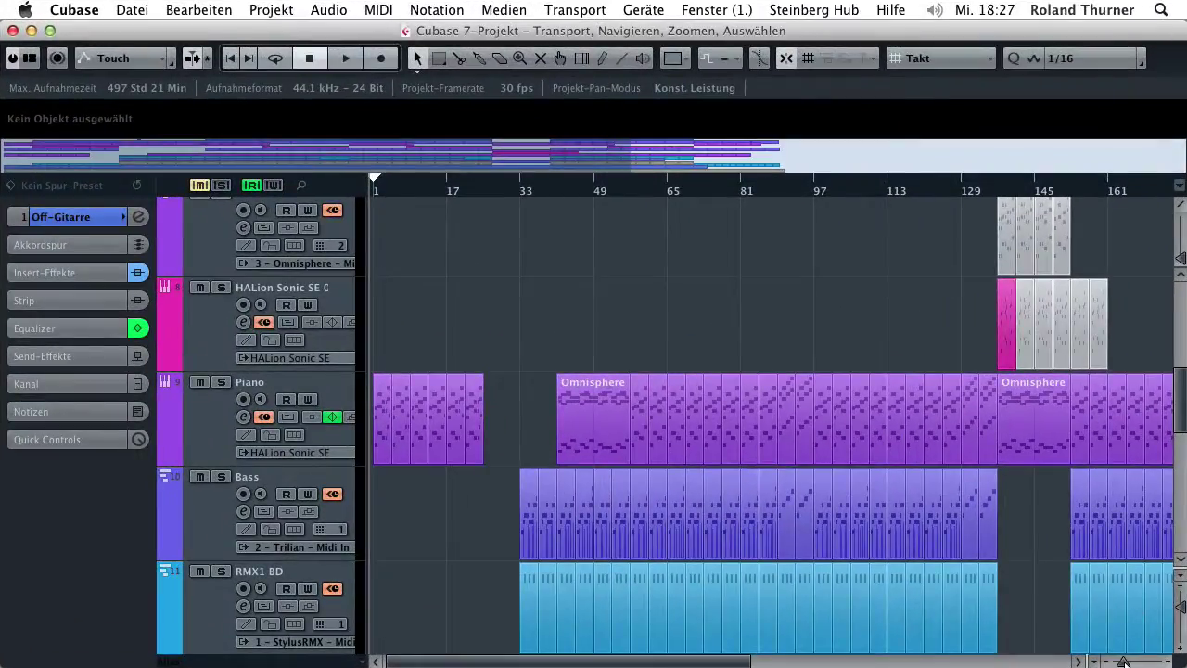
# - Zoom the timeline out to about bars 1 to 200 and shrink the track heights so about twelve tracks fit
pyautogui.moveTo(1123, 661)
pyautogui.mouseDown()
pyautogui.moveTo(1140, 661)
pyautogui.moveTo(1122, 661)
pyautogui.mouseUp()
pyautogui.moveTo(1180, 608); pyautogui.dragTo(1180, 604)
pyautogui.click(1107, 661)
pyautogui.click(1110, 662)
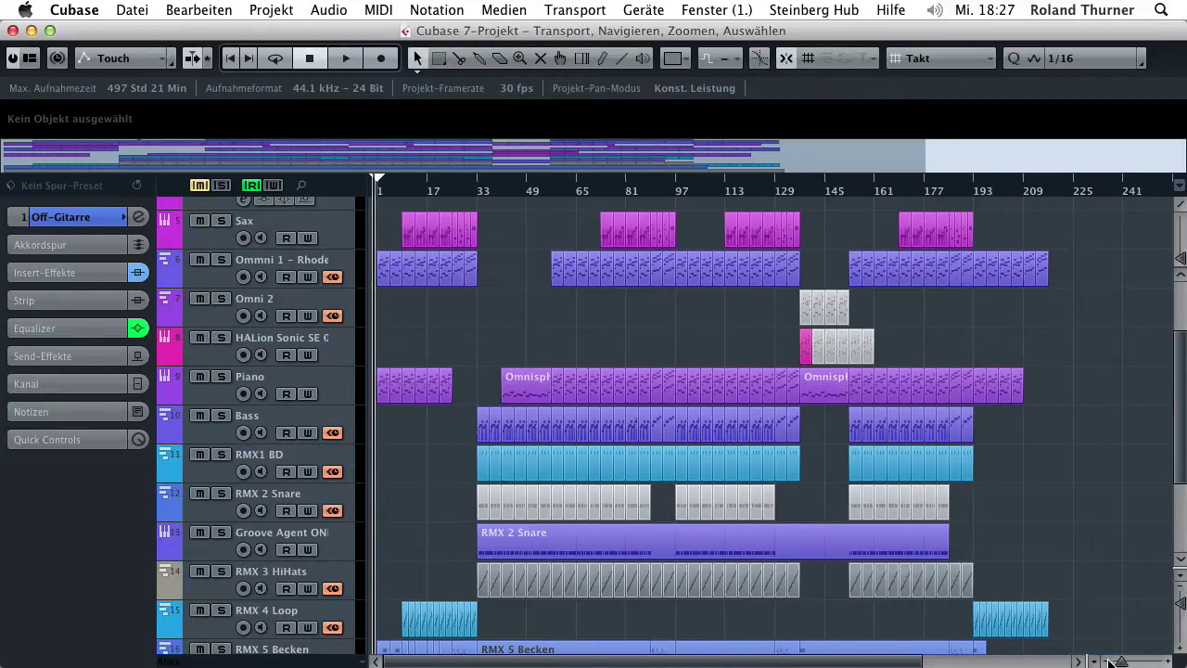
pyautogui.click(1173, 660)
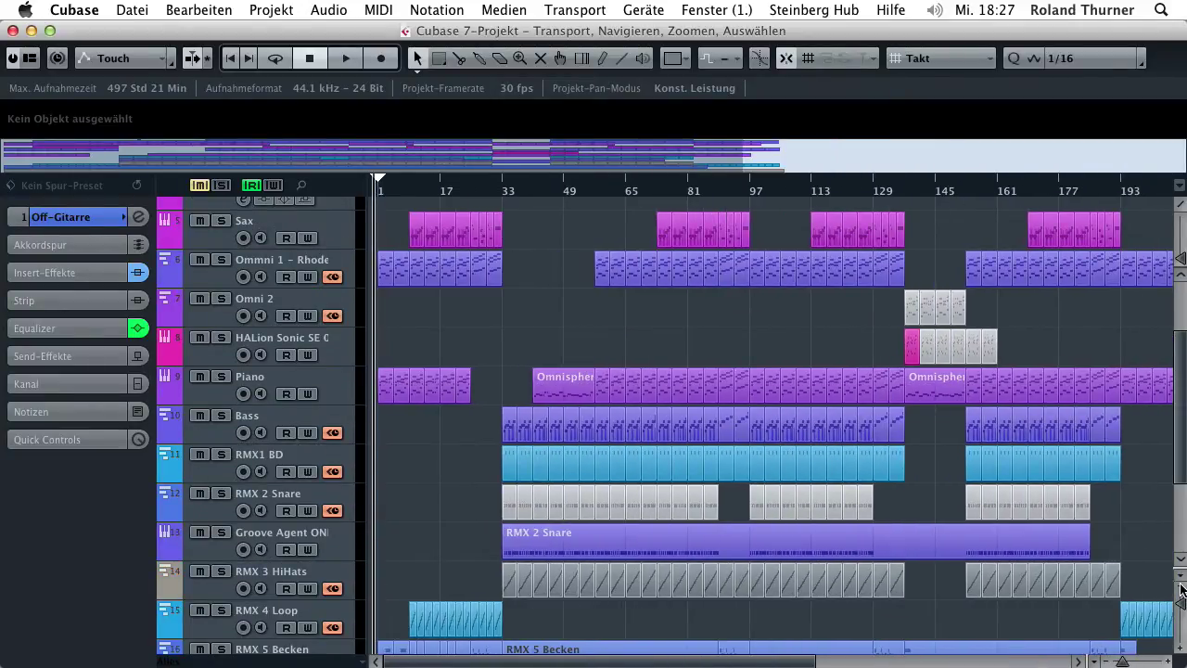
pyautogui.click(1180, 584)
pyautogui.click(1180, 585)
pyautogui.click(1180, 648)
pyautogui.click(1180, 649)
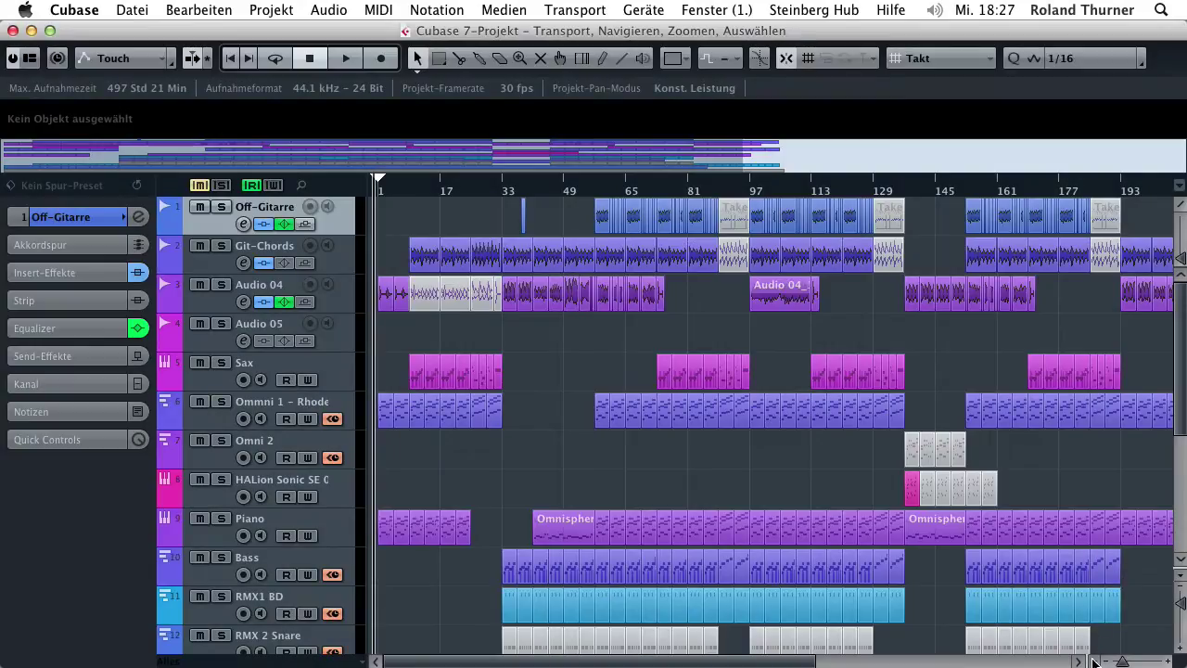
# - Apply the horizontal zoom preset "~1 second", and switch to the preset "~1 minute"
pyautogui.click(1094, 661)
pyautogui.click(1073, 523)
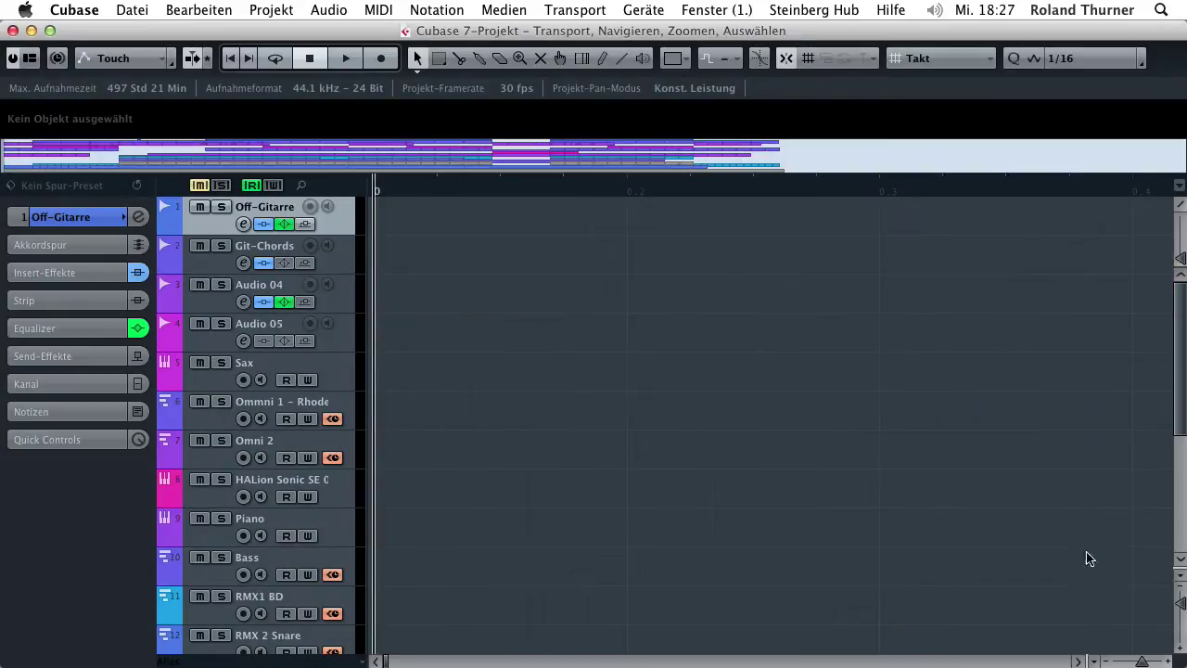
pyautogui.click(1095, 661)
pyautogui.click(1058, 450)
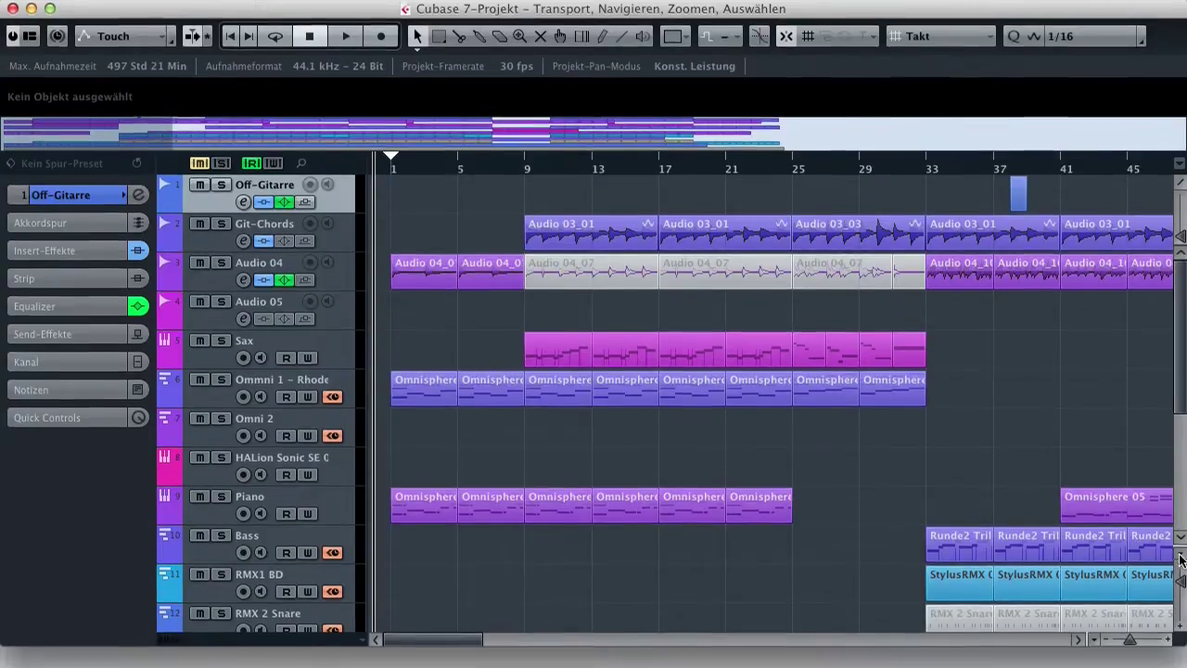
# - Try the track height presets "Spuren dreizeilig" and "4 Spuren anzeigen", and finish with "Alle Spuren anzeigen"
pyautogui.click(1181, 576)
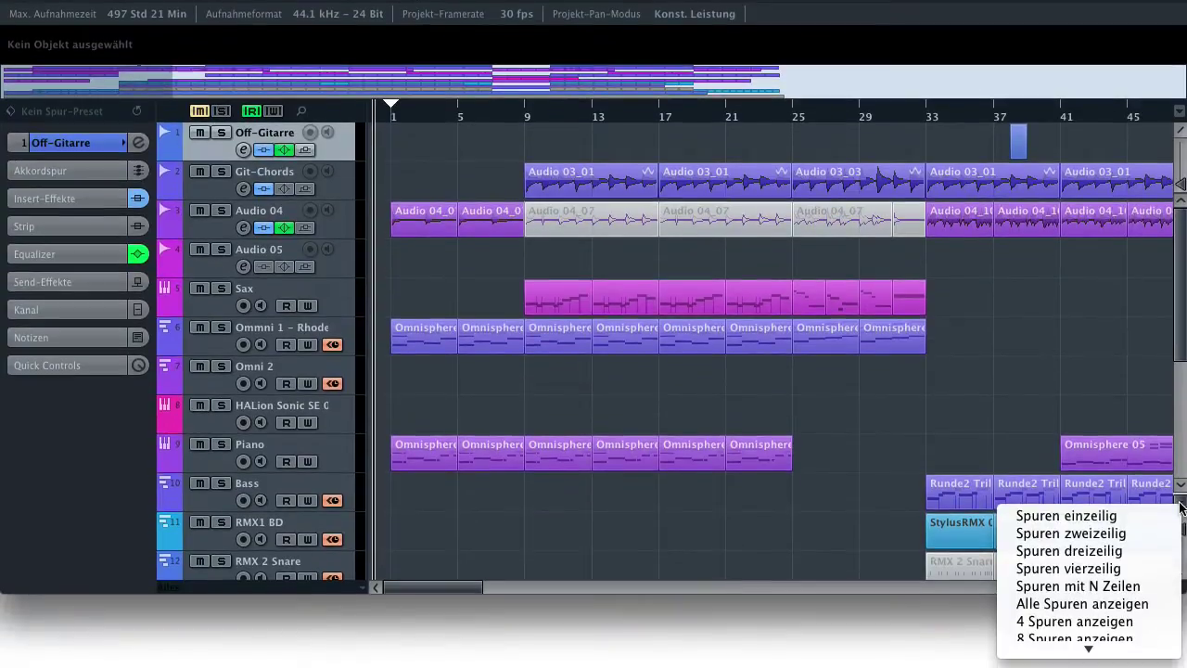
pyautogui.click(1138, 552)
pyautogui.click(1180, 507)
pyautogui.click(1105, 623)
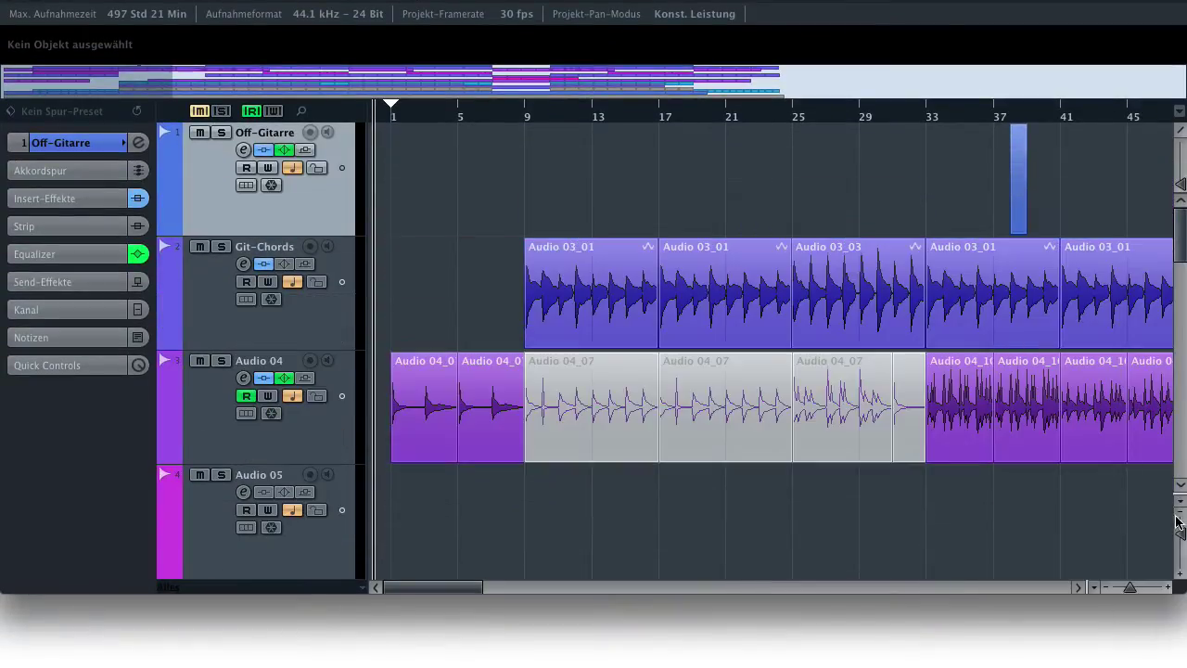
pyautogui.click(1180, 507)
pyautogui.click(1095, 610)
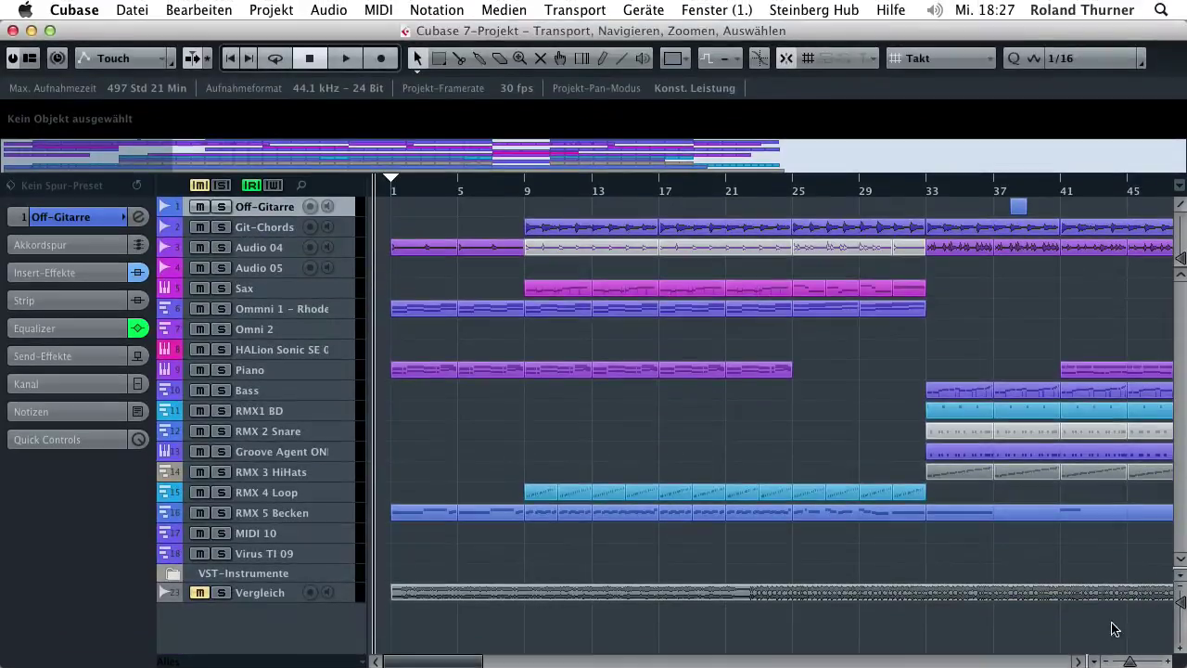
# - Zoom the timeline in to about bars 1 to 23 and save this view as a zoom preset named "test"
pyautogui.click(1095, 660)
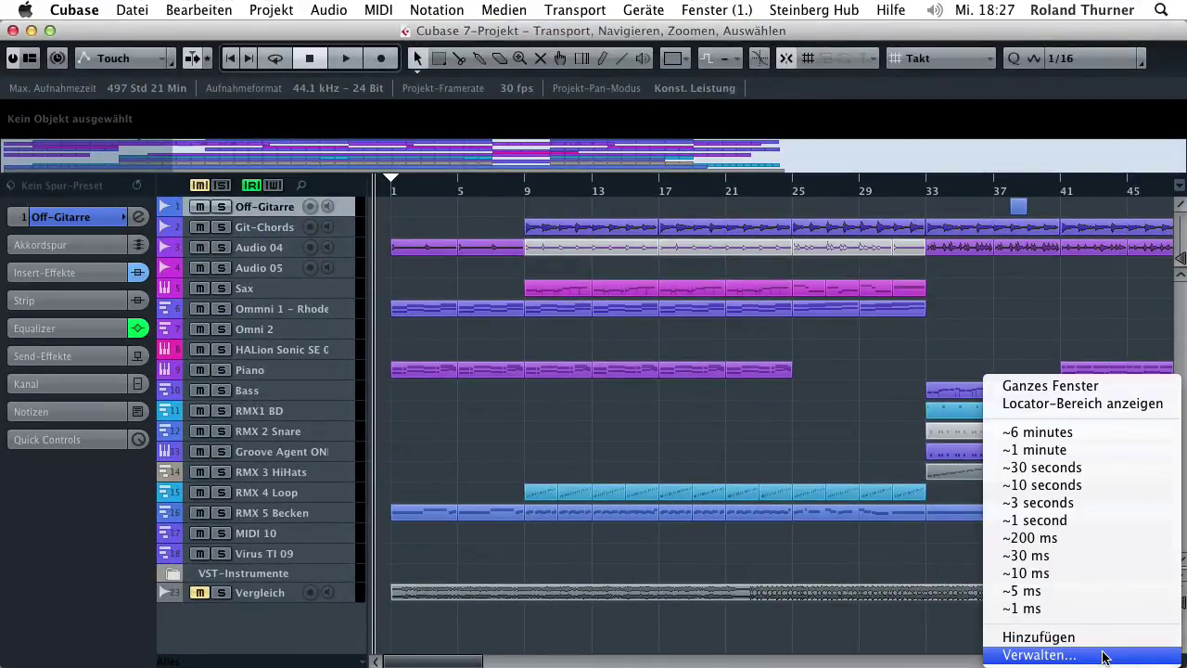
pyautogui.click(920, 636)
pyautogui.moveTo(1125, 662); pyautogui.dragTo(1133, 663)
pyautogui.click(1098, 662)
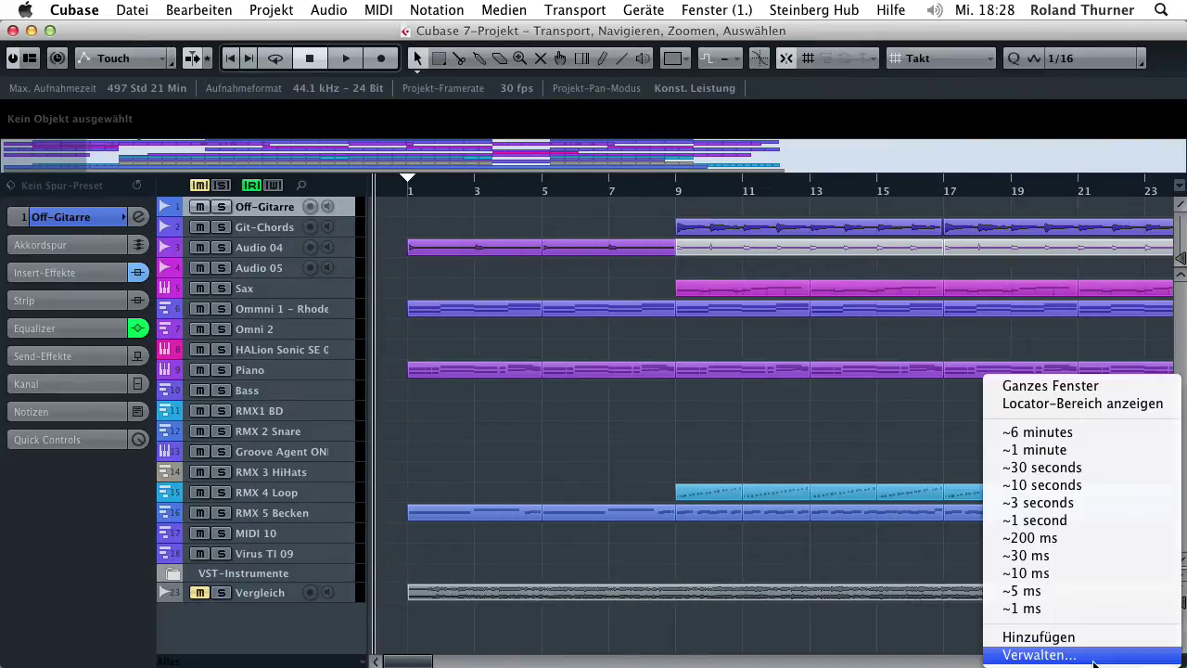
pyautogui.click(1084, 638)
pyautogui.write('test')
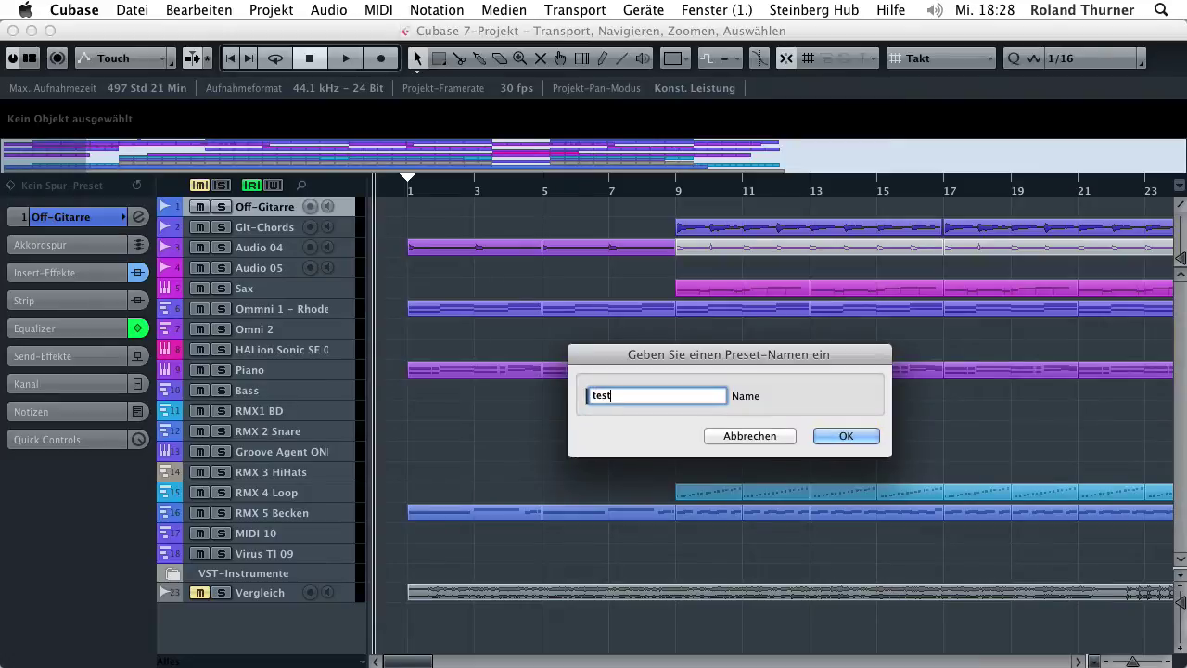
pyautogui.press('Return')
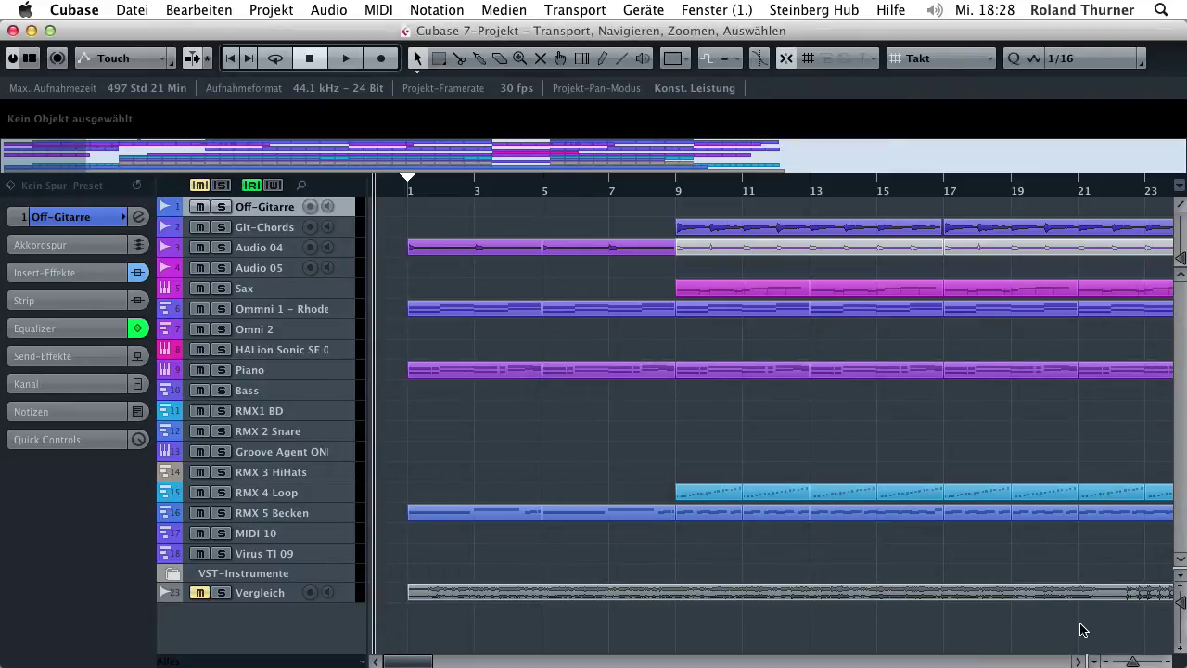
# - Delete the zoom preset "test" in the zoom preset management and accept the change
pyautogui.click(1096, 661)
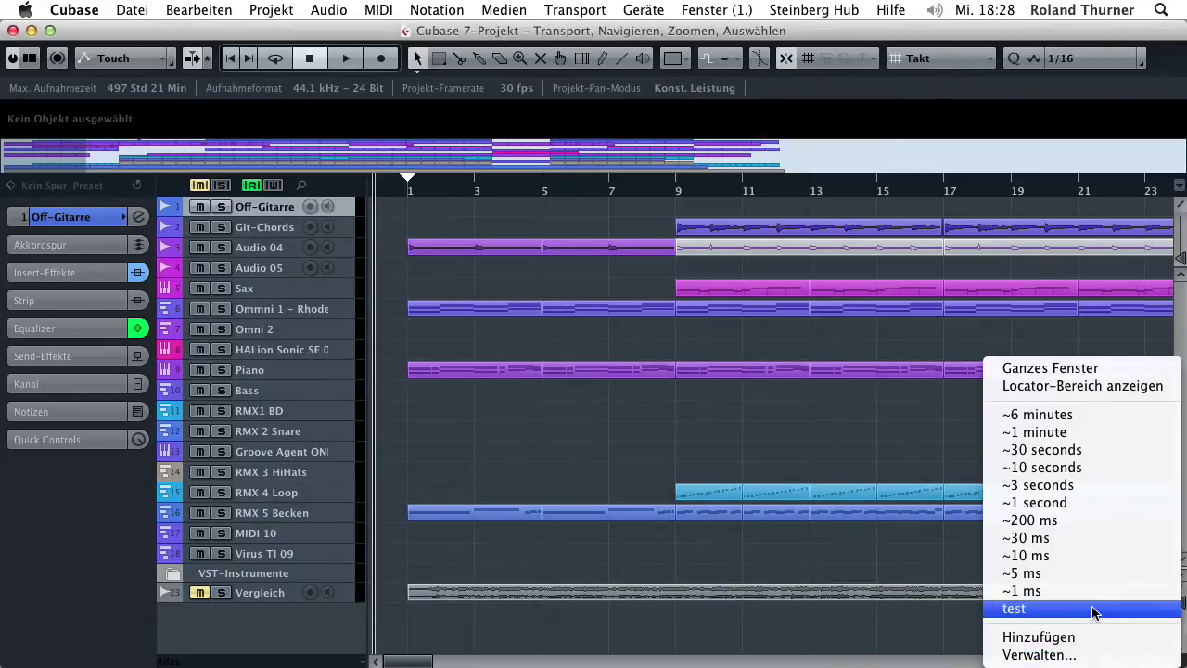
pyautogui.click(1095, 654)
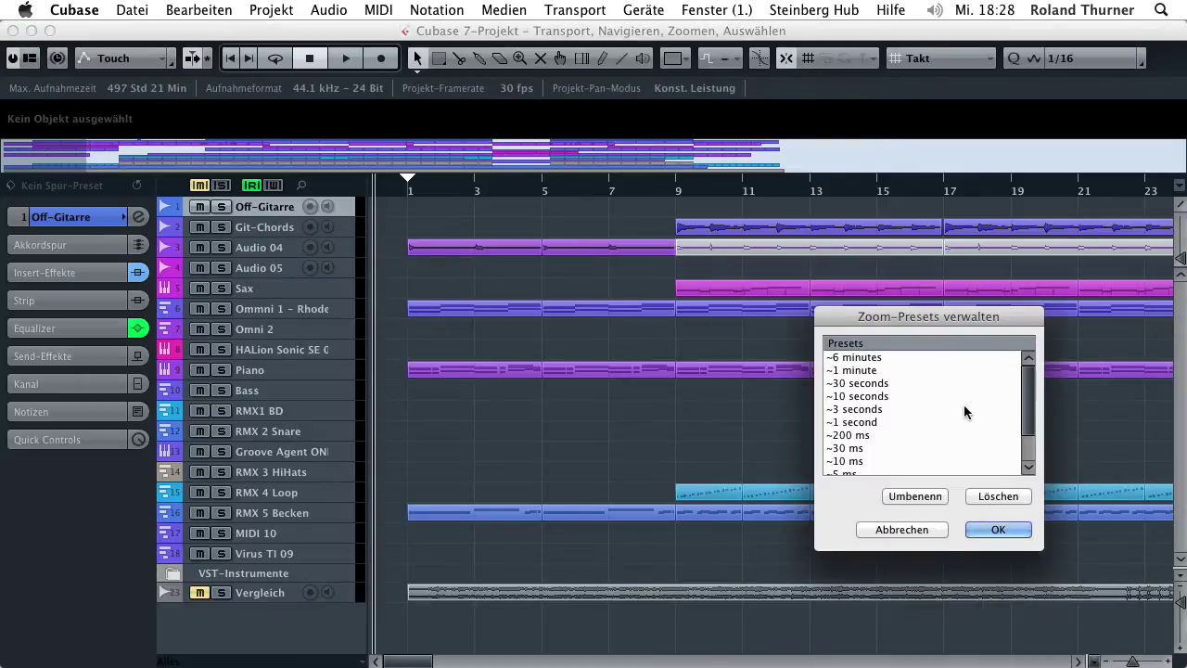
pyautogui.click(863, 461)
pyautogui.click(999, 496)
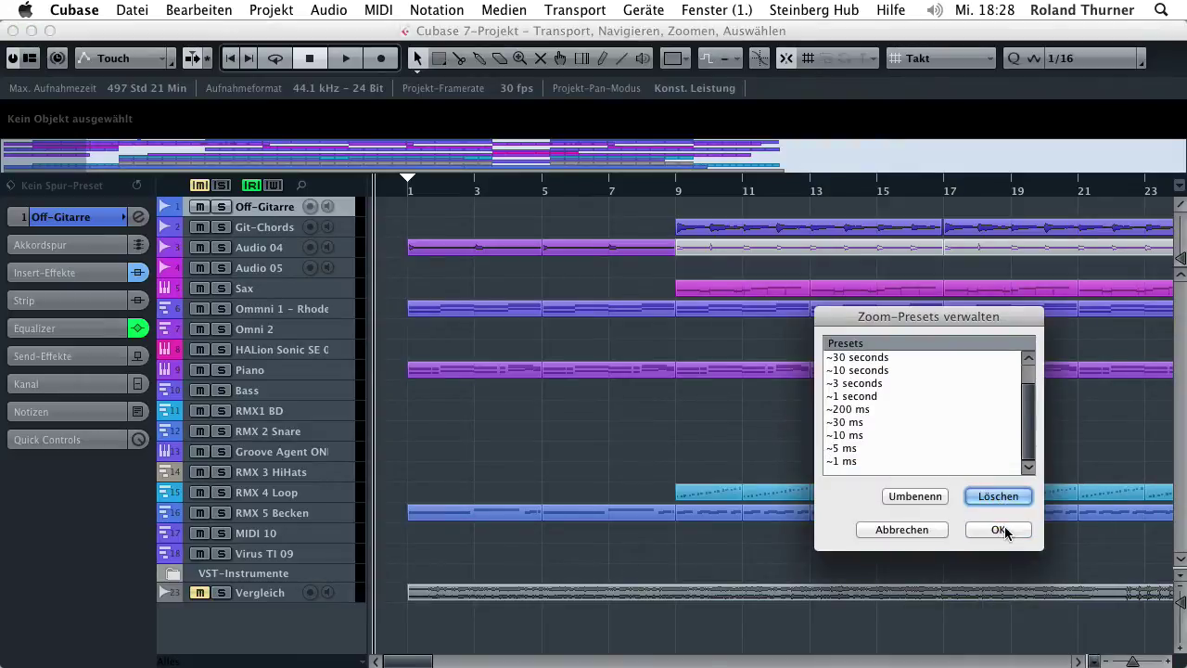
pyautogui.click(1000, 528)
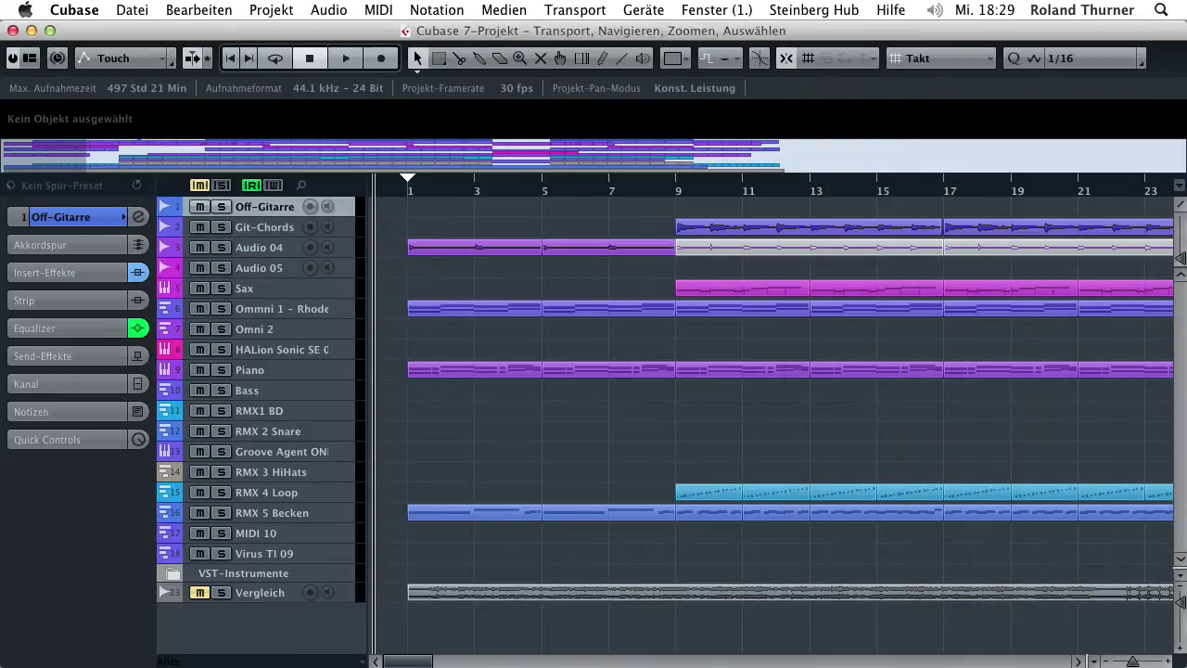
# - Enlarge the Git-Chords track's height to show its controls, and zoom the timeline out from the ruler to about bars 1 to 100
pyautogui.moveTo(1181, 262)
pyautogui.mouseDown()
pyautogui.moveTo(1181, 227)
pyautogui.moveTo(1176, 261)
pyautogui.mouseUp()
pyautogui.moveTo(232, 217); pyautogui.dragTo(239, 290)
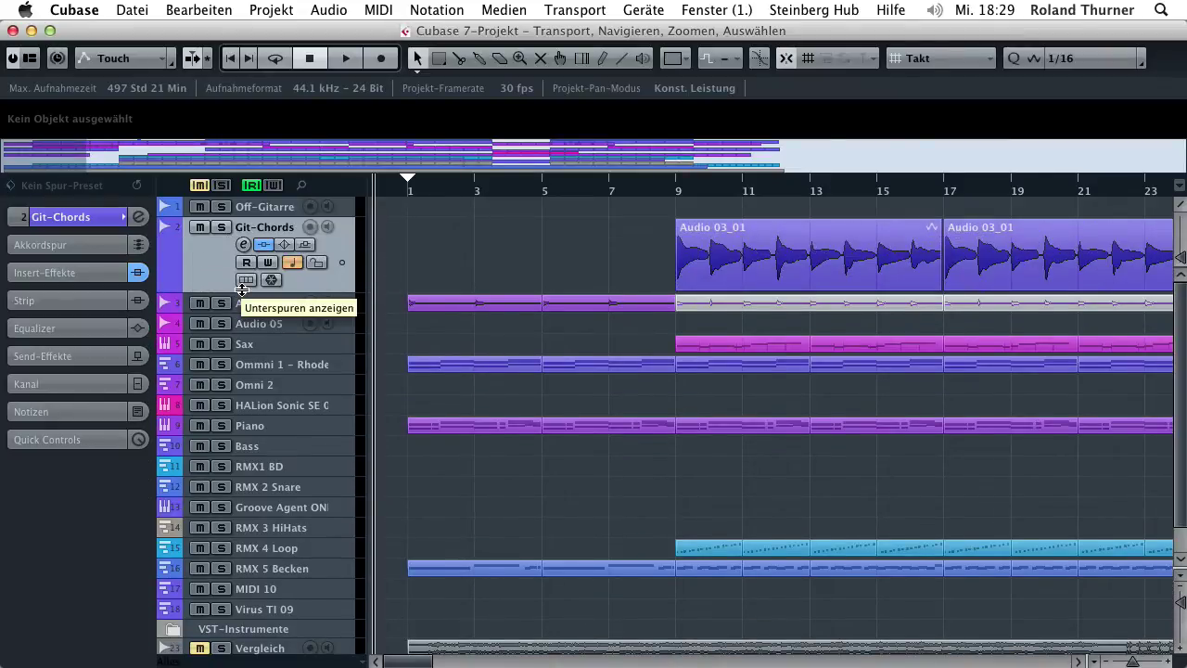
pyautogui.click(573, 192)
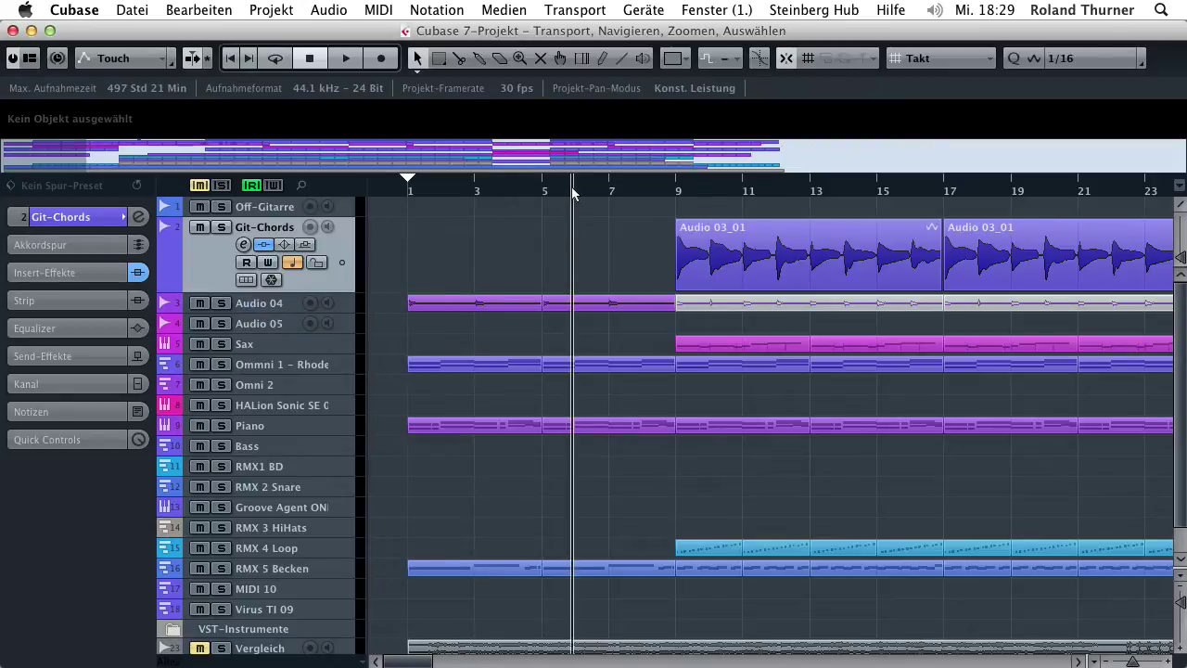
pyautogui.moveTo(572, 203)
pyautogui.mouseDown()
pyautogui.moveTo(573, 287)
pyautogui.moveTo(574, 201)
pyautogui.mouseUp()
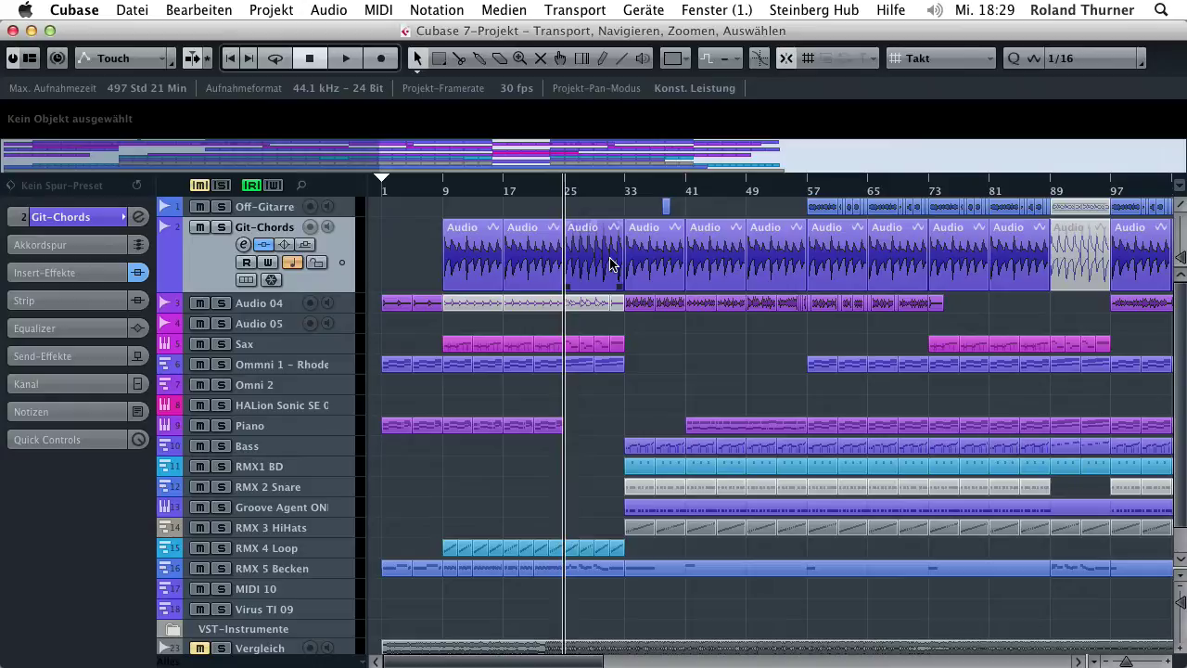
# - Zoom the timeline in horizontally around the project cursor and zoom it back out to about bars 1 to 100
pyautogui.press('h')
pyautogui.press('h')
pyautogui.press('h')
pyautogui.press('h')
pyautogui.press('h')
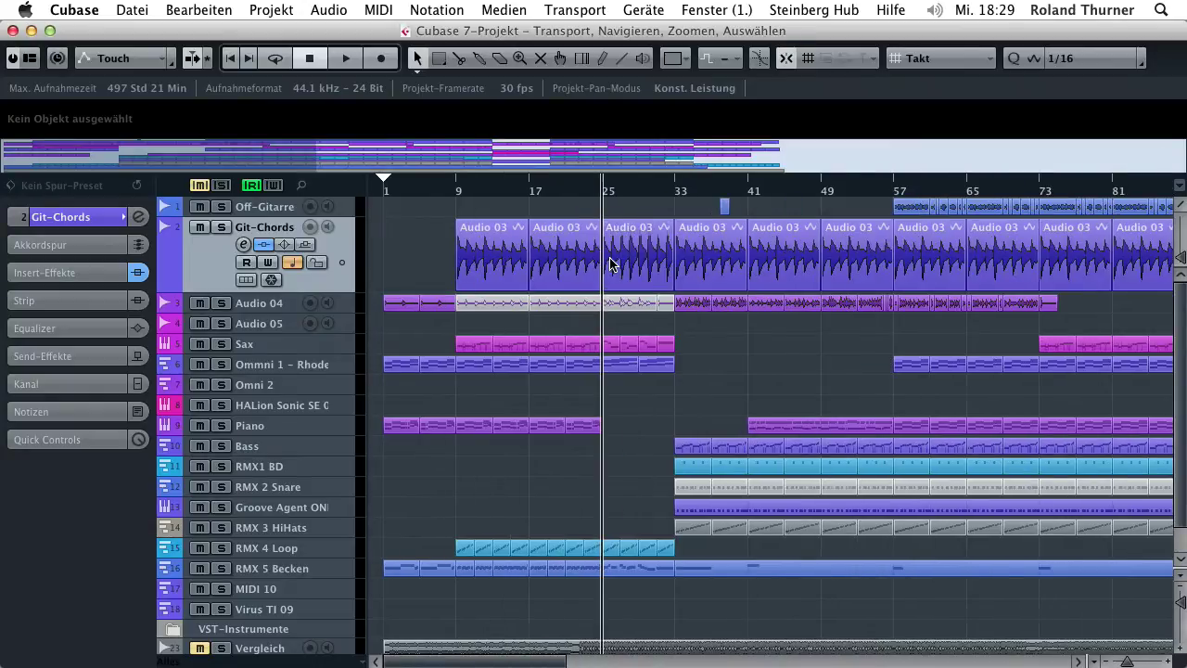
pyautogui.press('g')
pyautogui.press('g')
pyautogui.press('g')
pyautogui.press('g')
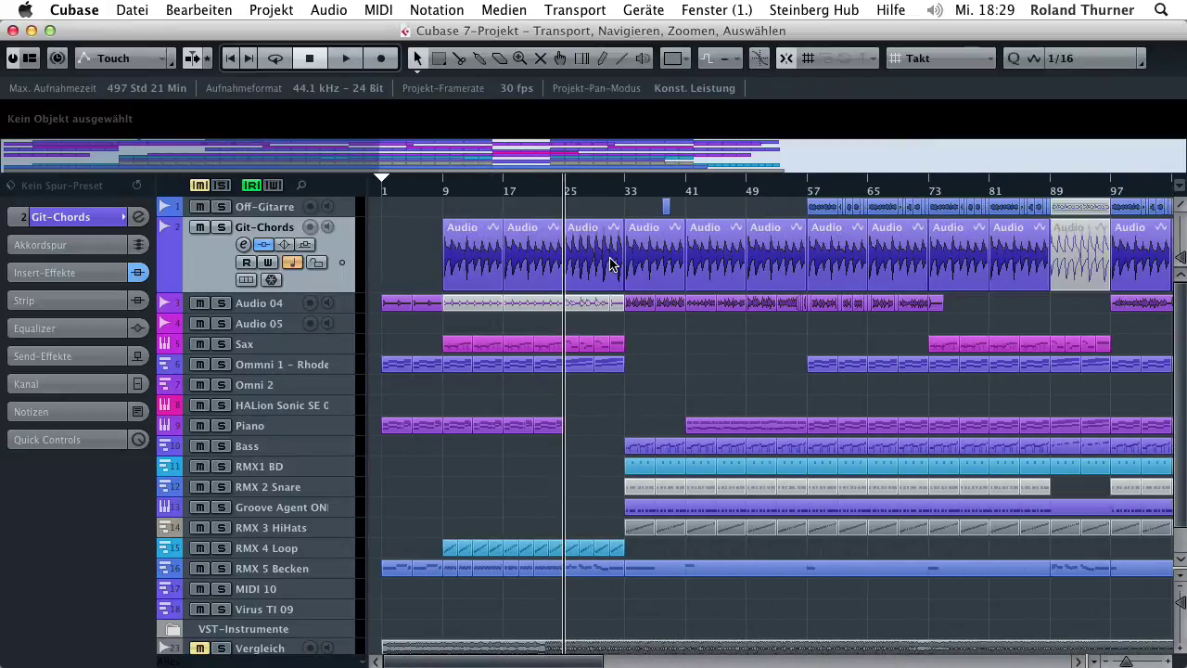
# - Enlarge the selected Git-Chords track's height in steps, and reduce it to a single row
pyautogui.hotkey('alt', 'Down')
pyautogui.hotkey('alt', 'Down')
pyautogui.hotkey('alt', 'Down')
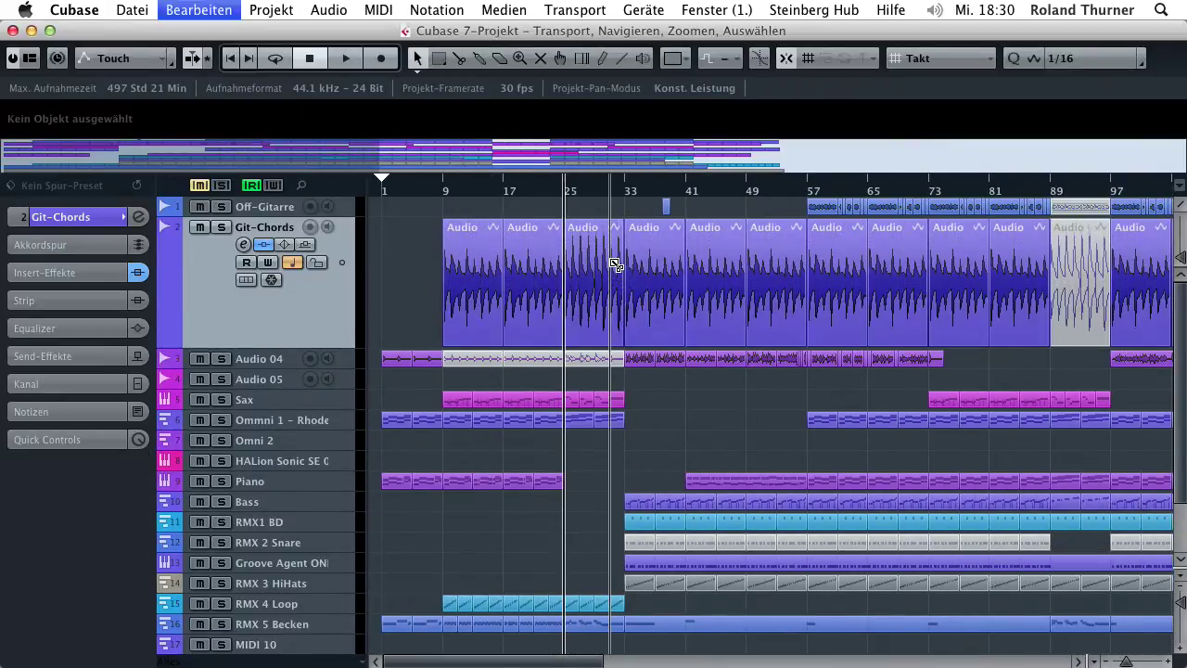
pyautogui.hotkey('alt', 'Up')
pyautogui.hotkey('alt', 'Up')
pyautogui.hotkey('alt', 'Up')
pyautogui.hotkey('alt', 'Up')
pyautogui.hotkey('alt', 'Up')
pyautogui.hotkey('alt', 'Up')
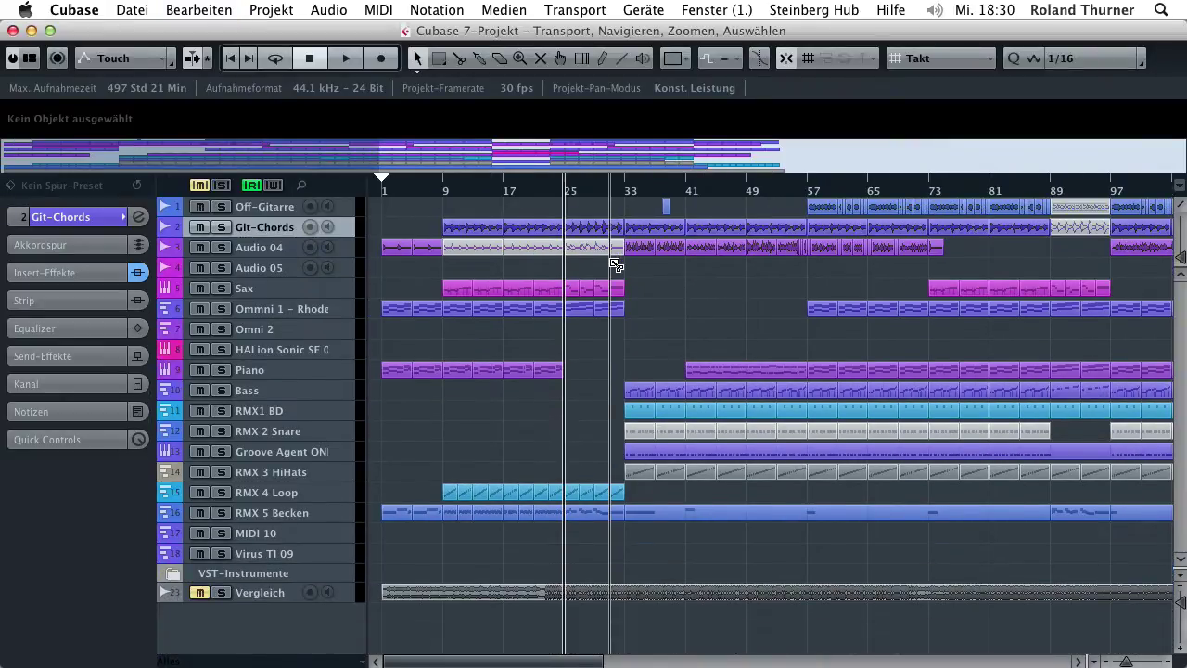
# - Search the keyboard commands for "zoom" and examine the Zoom MEM and Zoom ZAP entries
pyautogui.click(131, 11)
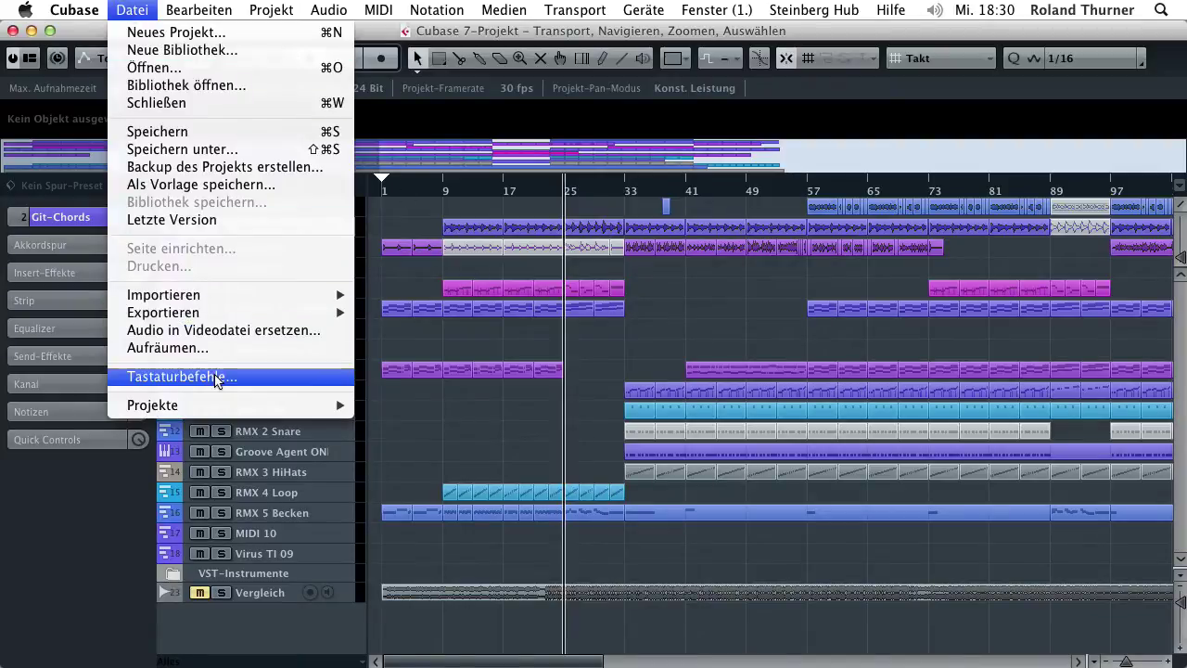
pyautogui.click(282, 379)
pyautogui.click(374, 109)
pyautogui.write('zoom')
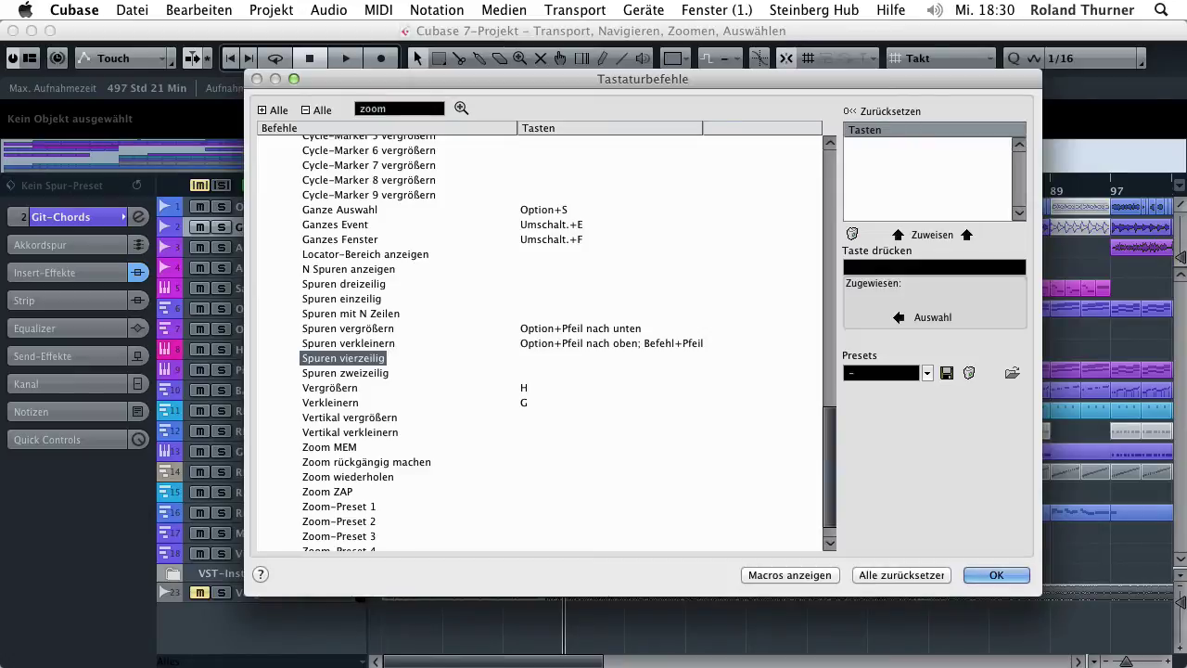
pyautogui.click(325, 451)
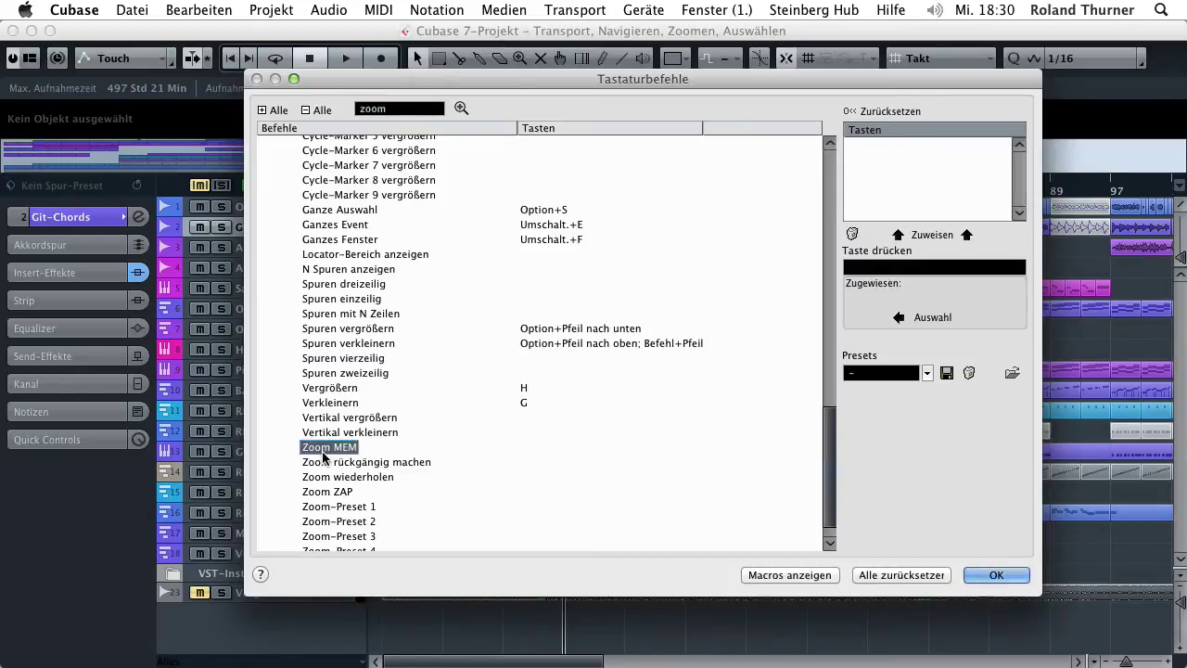
pyautogui.click(307, 493)
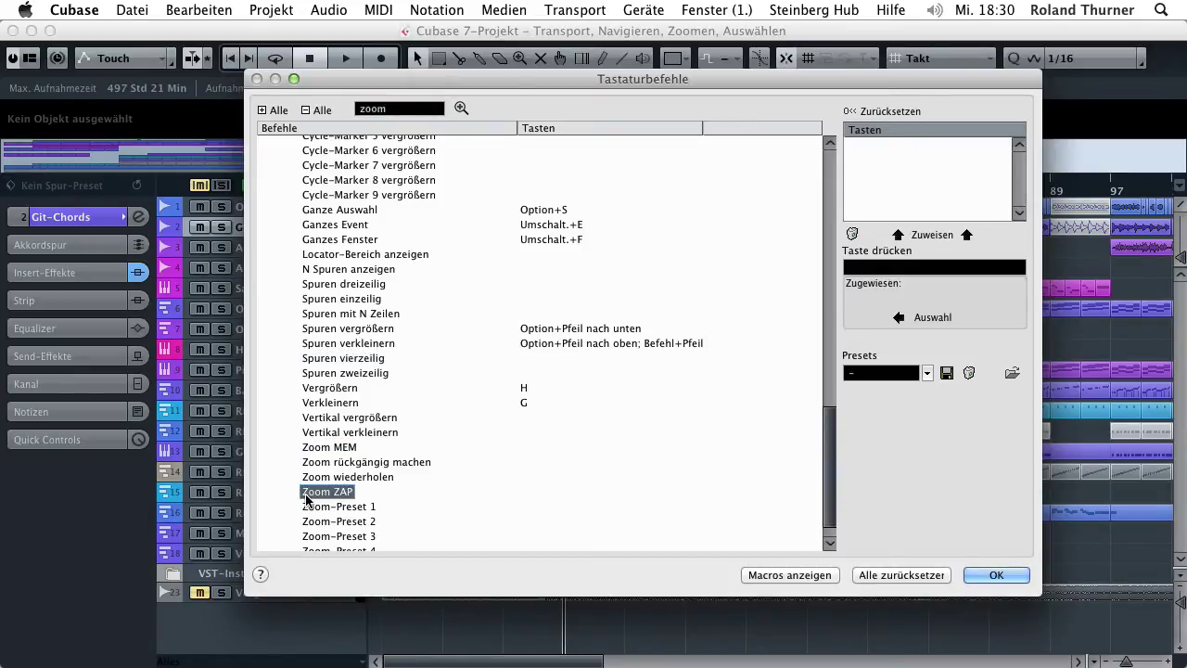
pyautogui.click(321, 450)
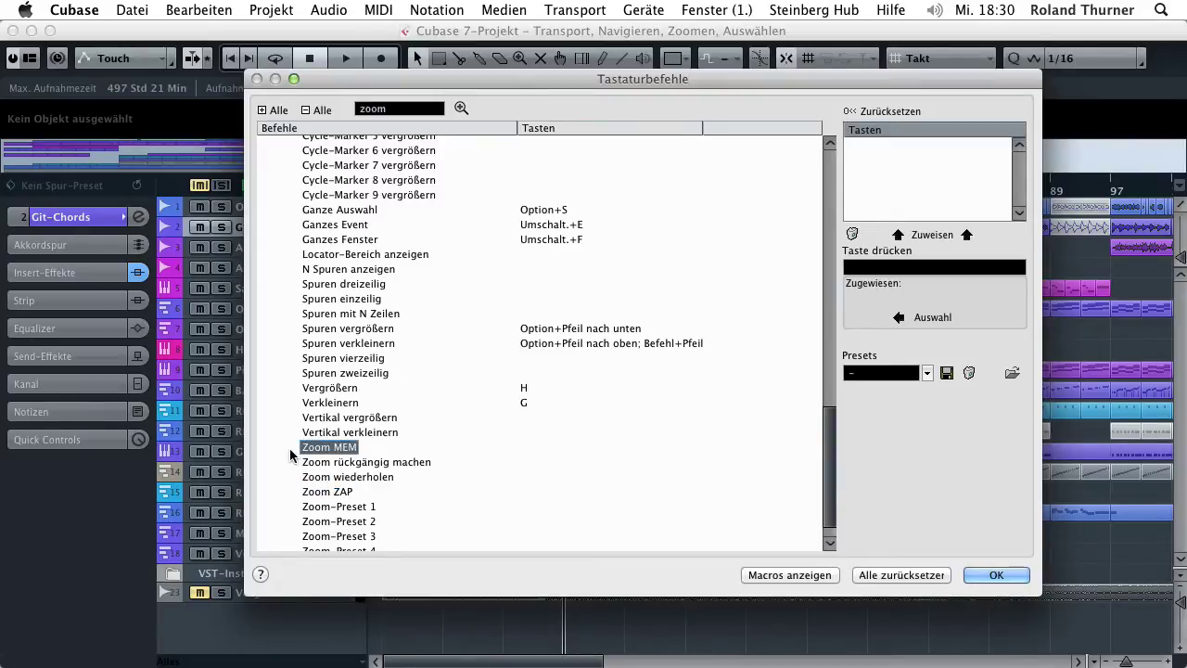
pyautogui.click(309, 494)
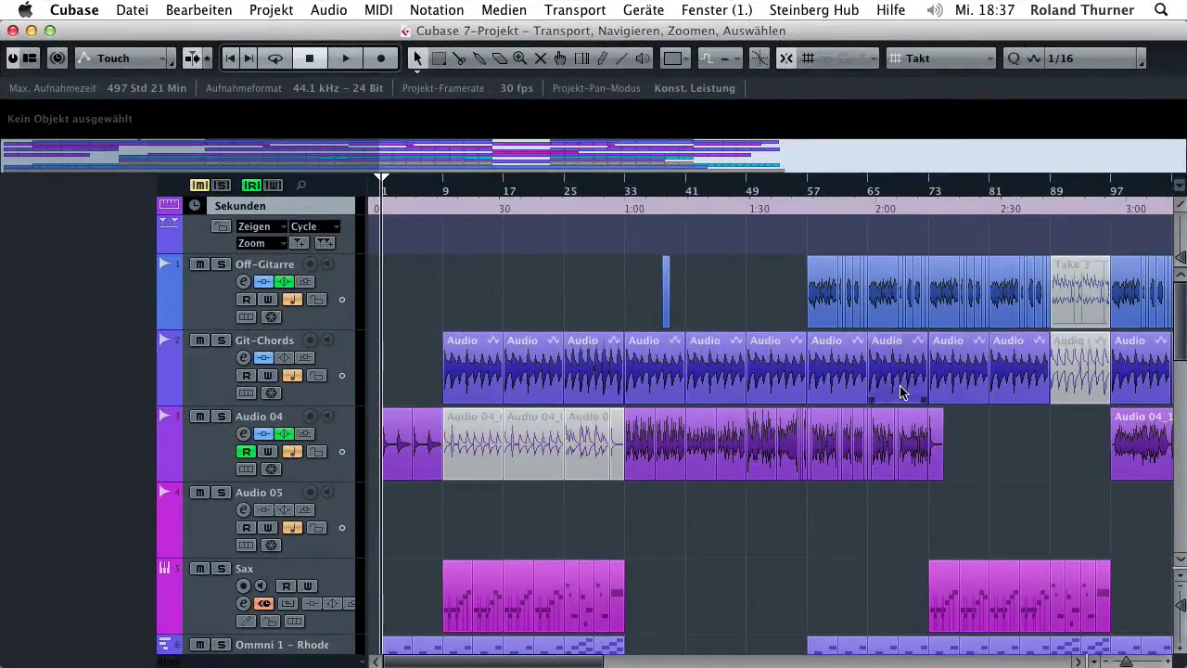
# - Divide the track list and move the marker track into its upper section
pyautogui.click(1180, 212)
pyautogui.click(1174, 374)
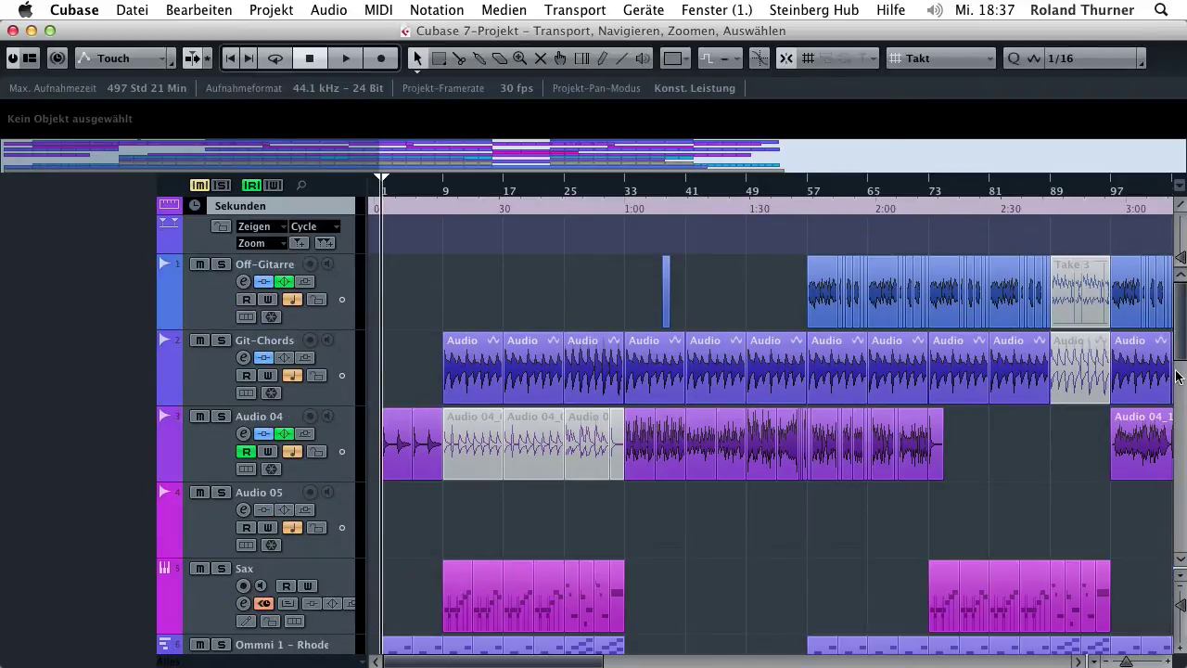
pyautogui.click(1182, 206)
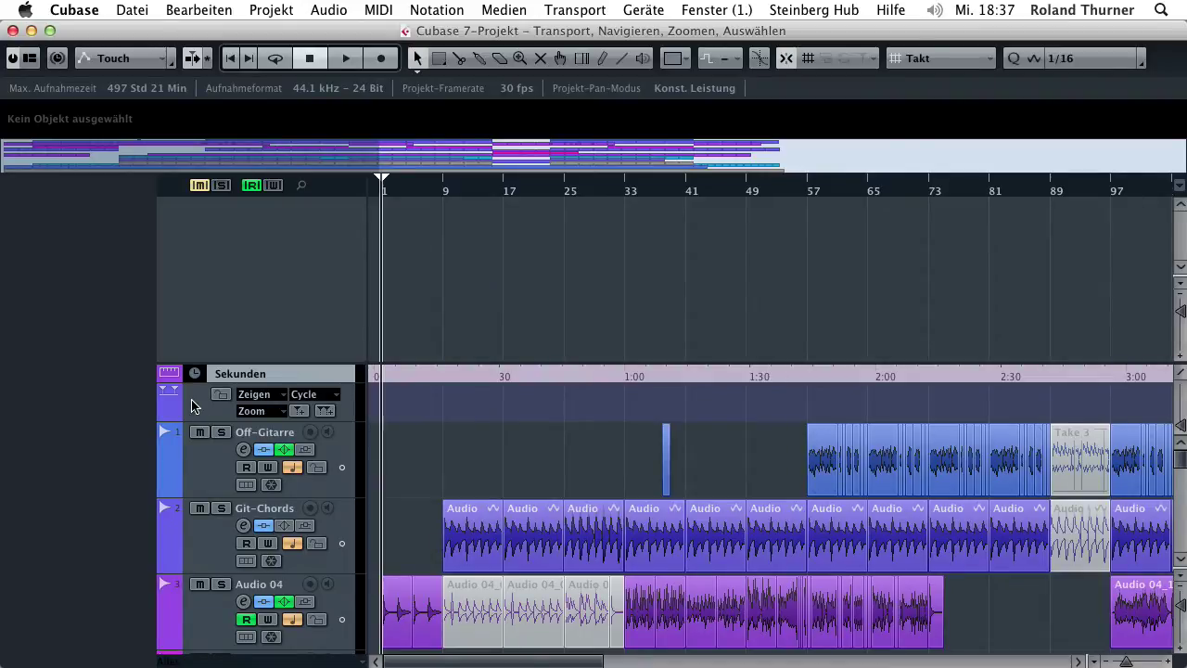
pyautogui.moveTo(191, 400); pyautogui.dragTo(193, 324)
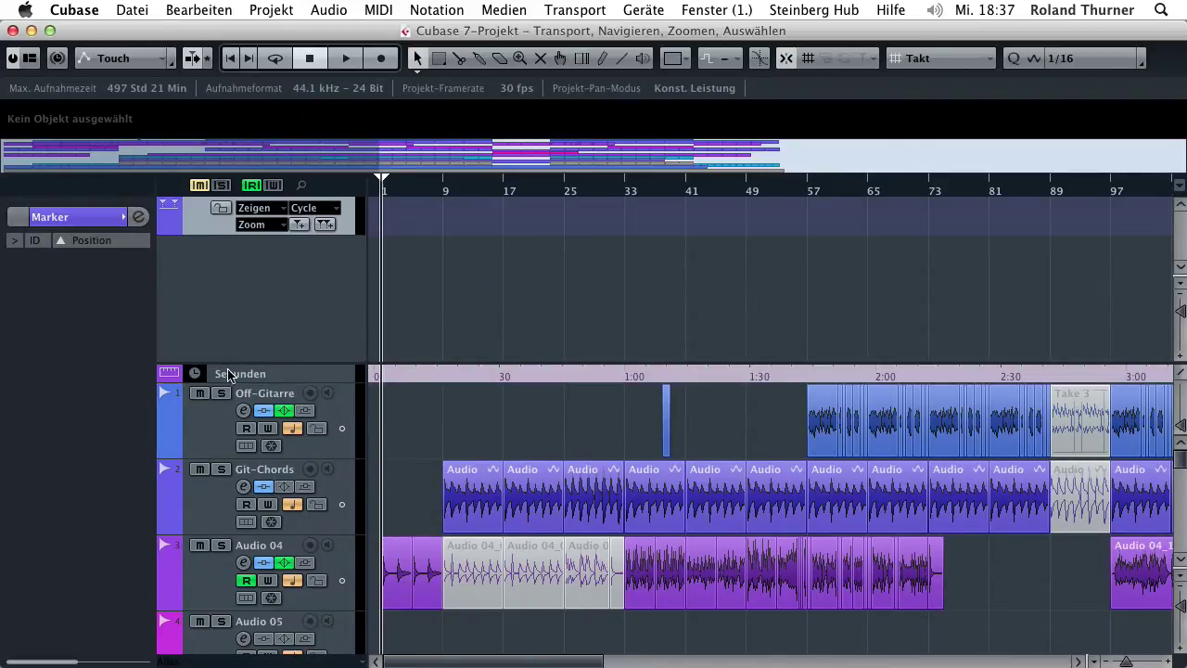
# - Move the Sekunden ruler track above the marker track, reduce the marker track's height, and shrink the upper track list section to fit both
pyautogui.moveTo(288, 372); pyautogui.dragTo(303, 237)
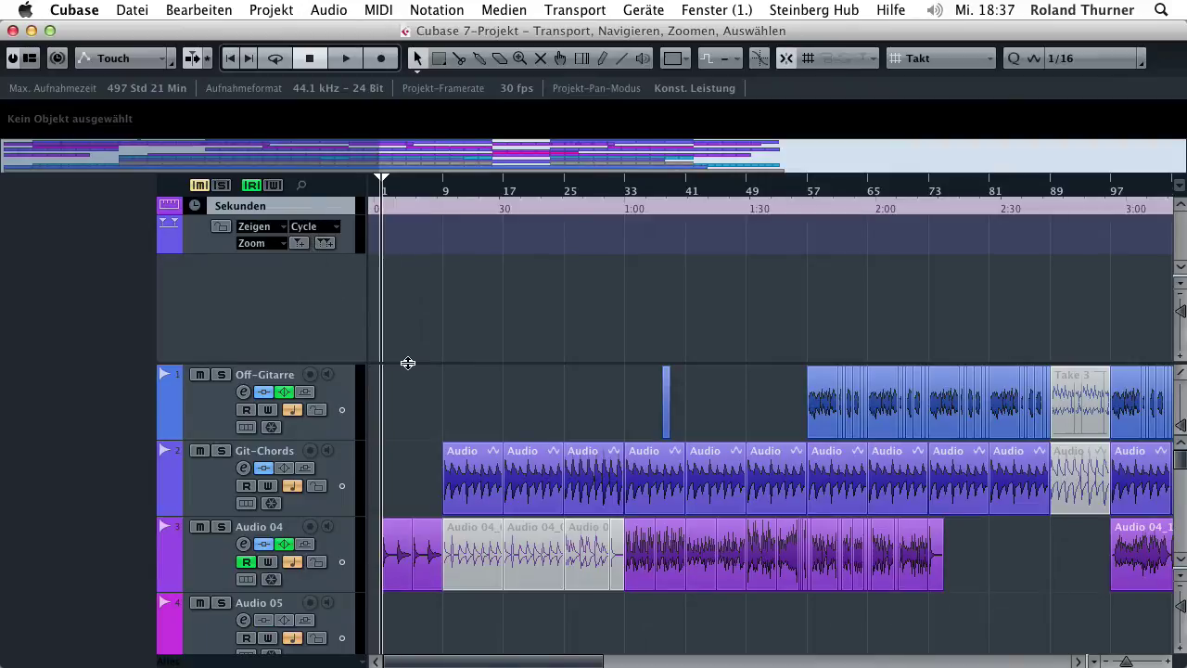
pyautogui.moveTo(1180, 312); pyautogui.dragTo(1180, 313)
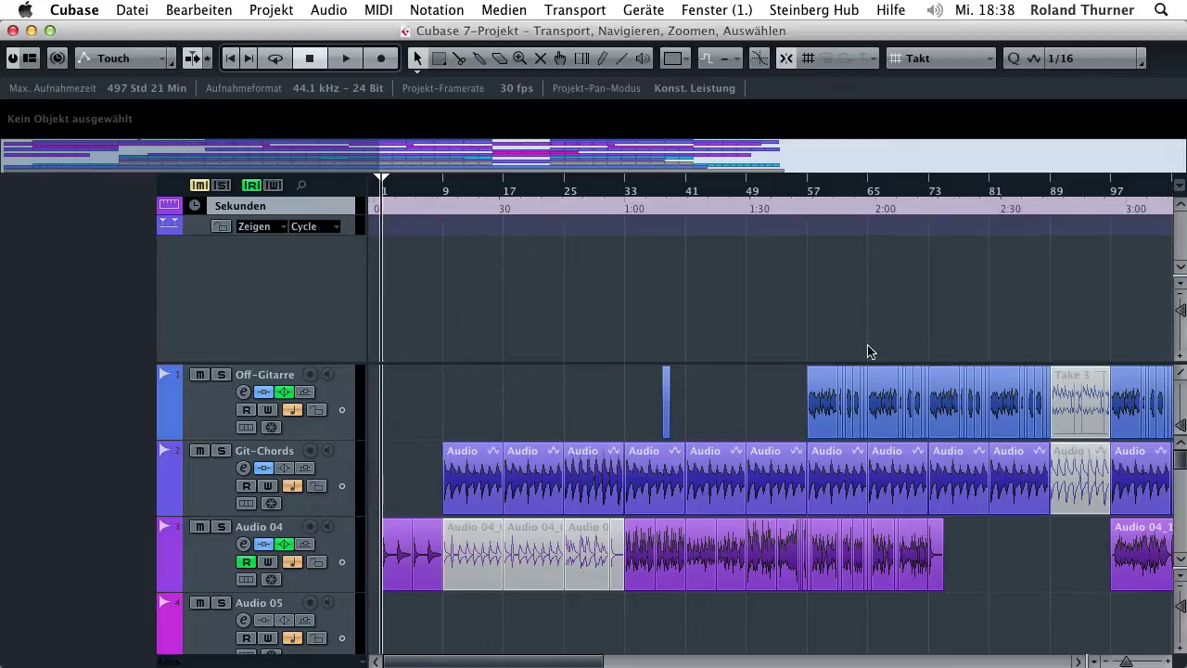
pyautogui.moveTo(769, 363); pyautogui.dragTo(759, 240)
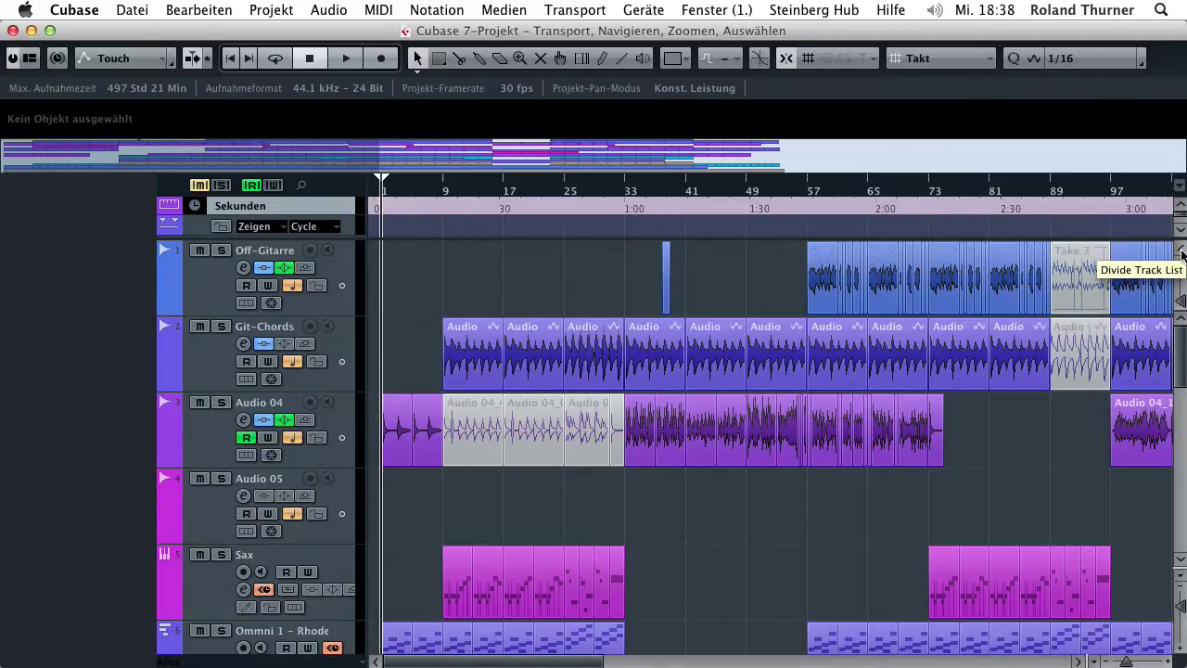
pyautogui.scroll(-1, 1183, 255)
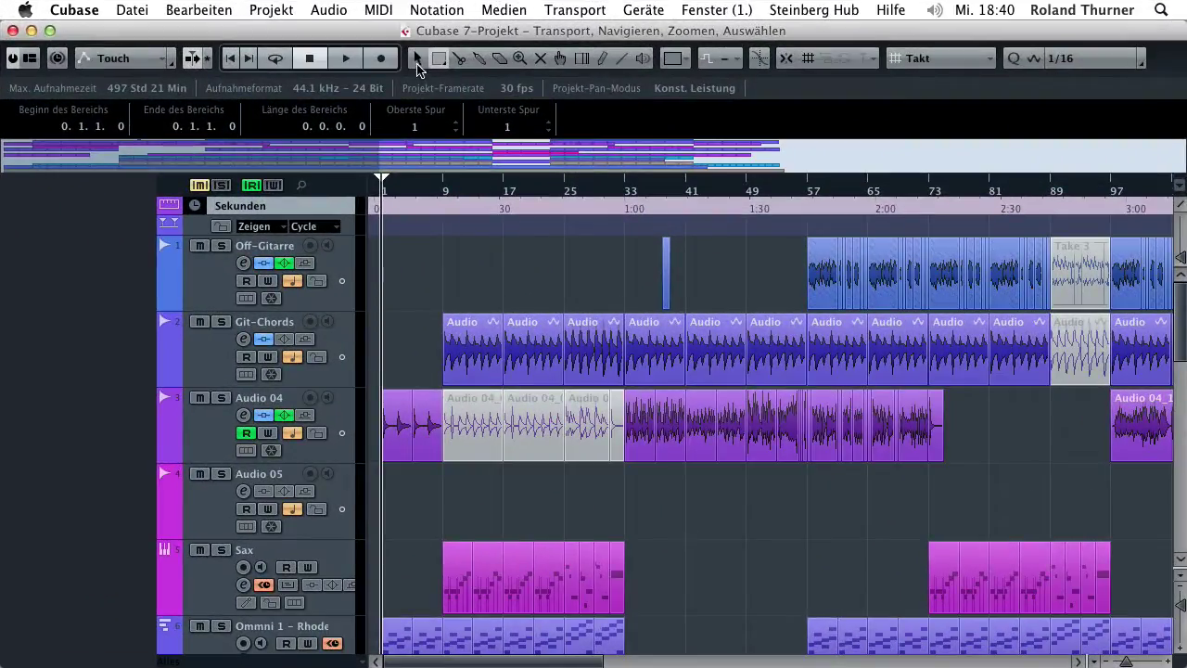
# - Select single audio events on the Git-Chords and Audio 04 tracks with the Object Selection tool, and clear the selection
pyautogui.click(418, 61)
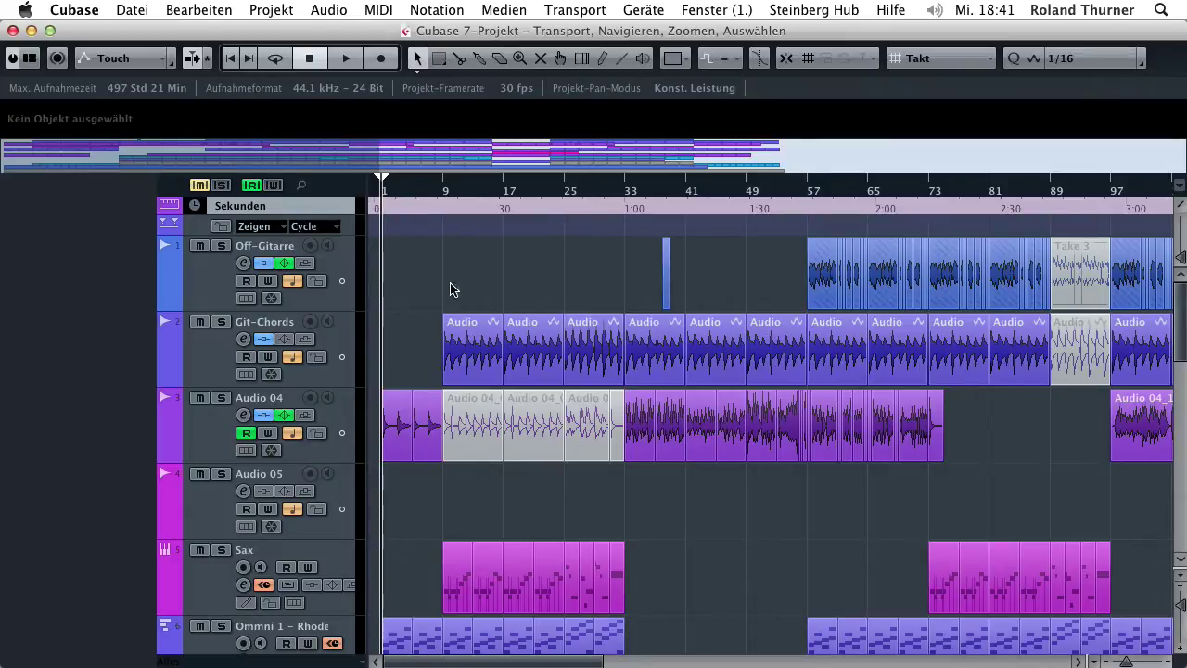
pyautogui.click(468, 343)
pyautogui.click(547, 345)
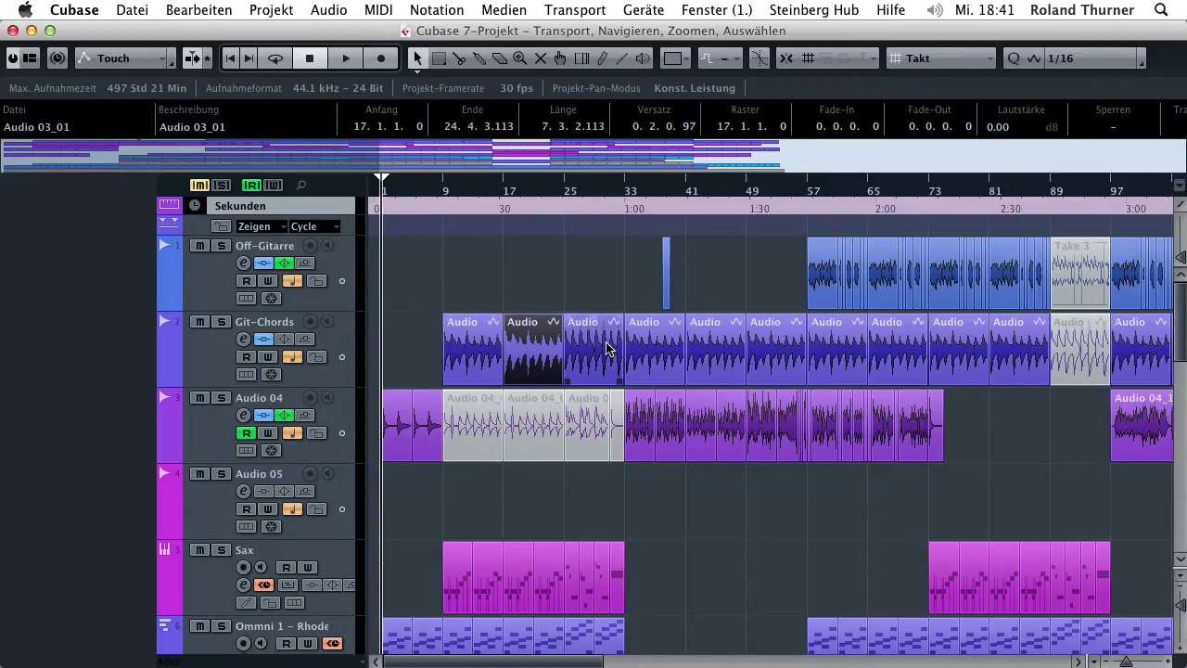
pyautogui.click(603, 345)
pyautogui.click(666, 399)
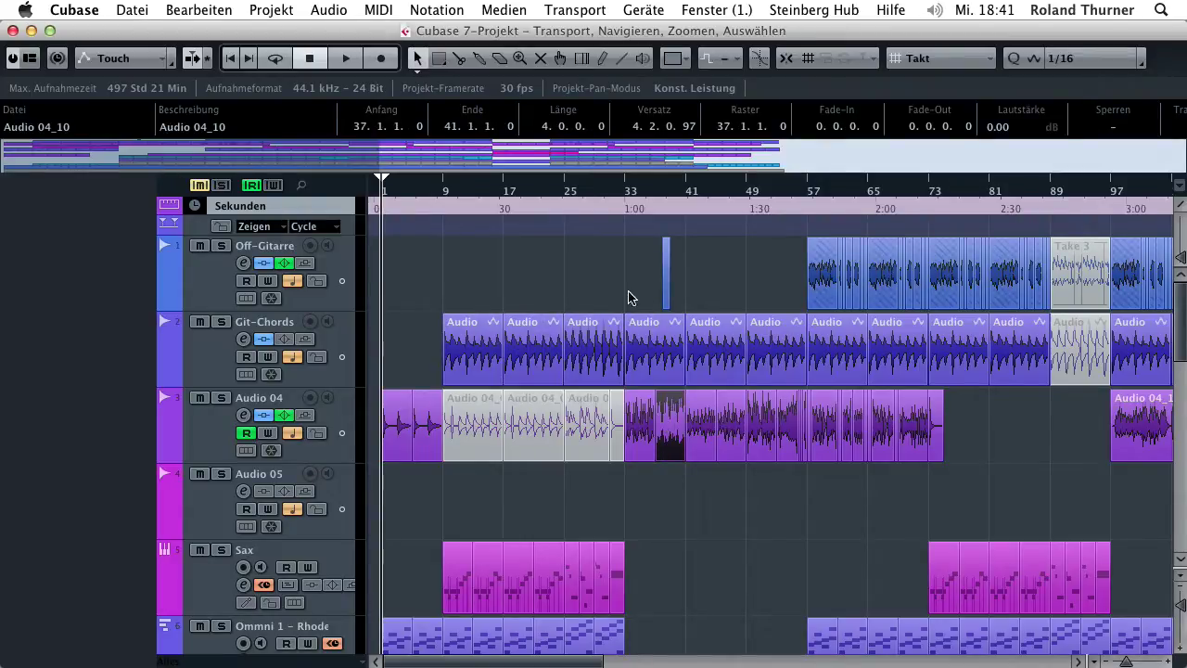
pyautogui.click(599, 274)
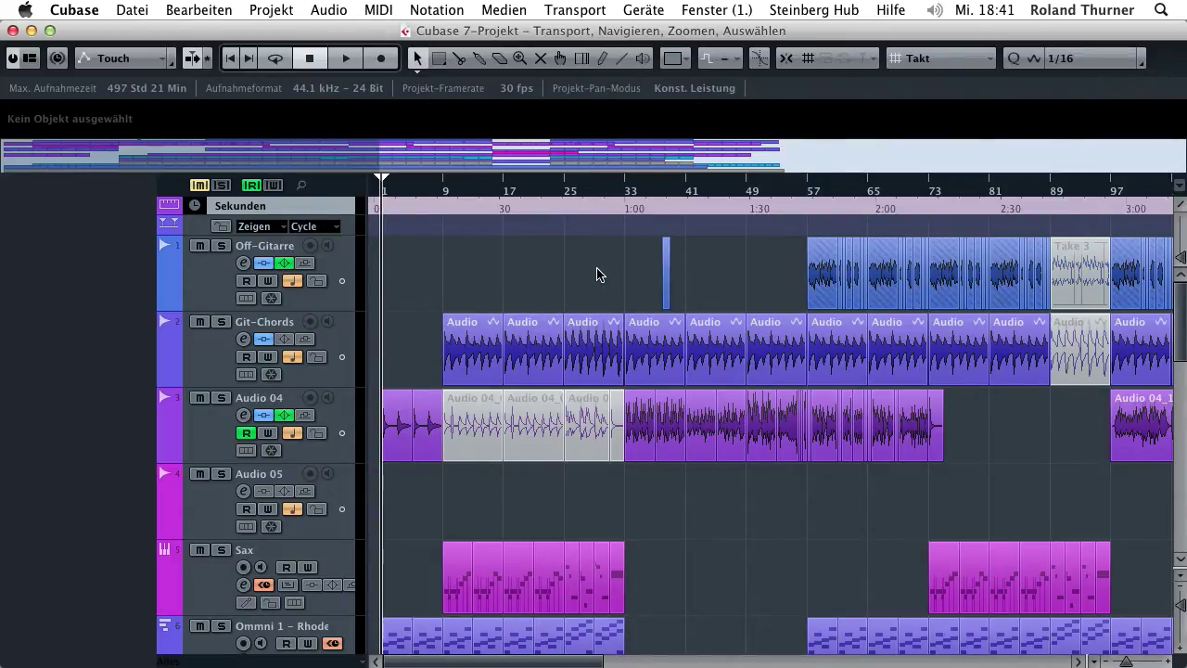
# - Select freehand ranges on the Git-Chords track with the Range Selection tool, and select the whole event starting at bar 17 as a range
pyautogui.click(441, 58)
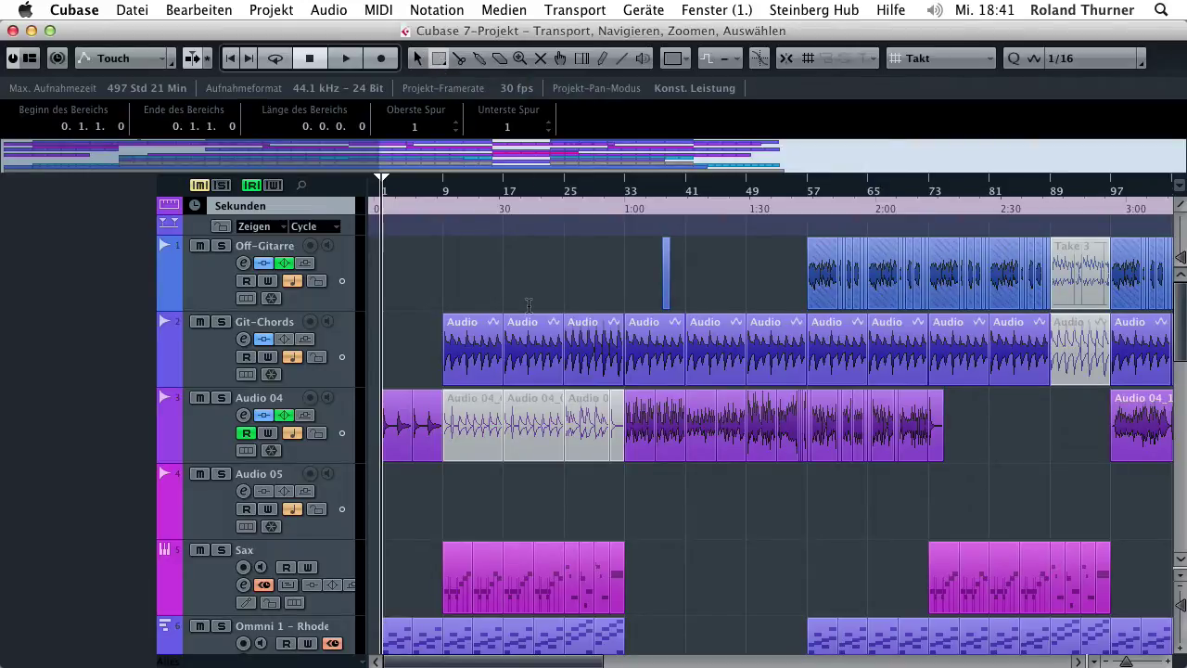
pyautogui.moveTo(529, 305); pyautogui.dragTo(623, 345)
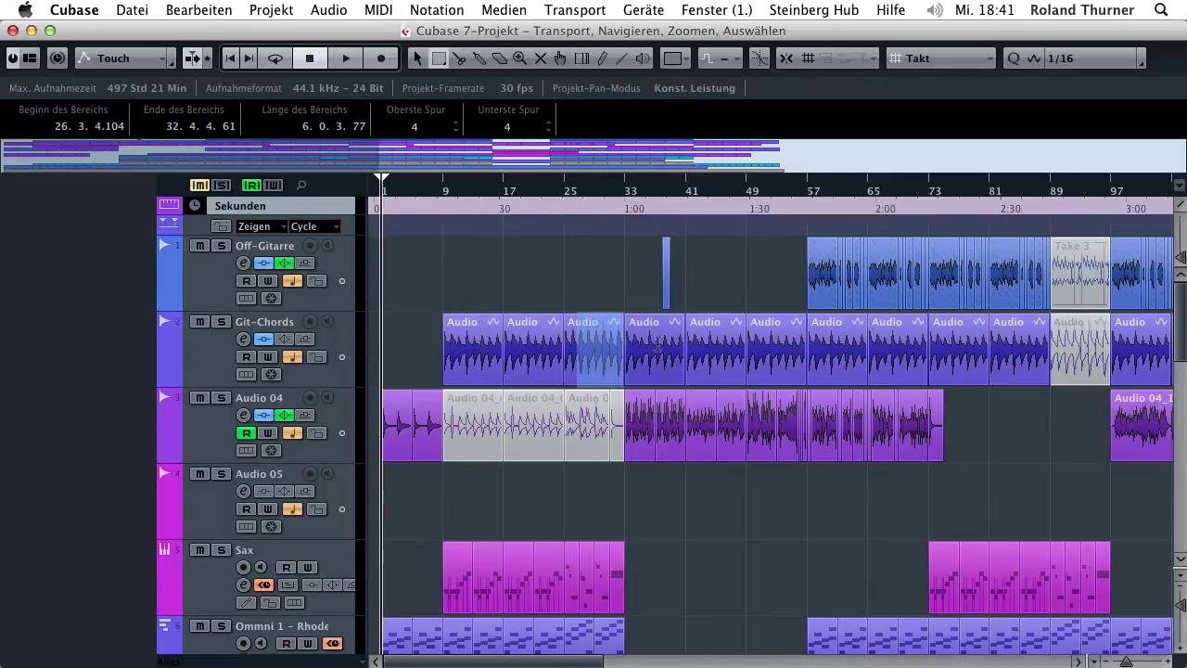
pyautogui.moveTo(701, 344); pyautogui.dragTo(750, 337)
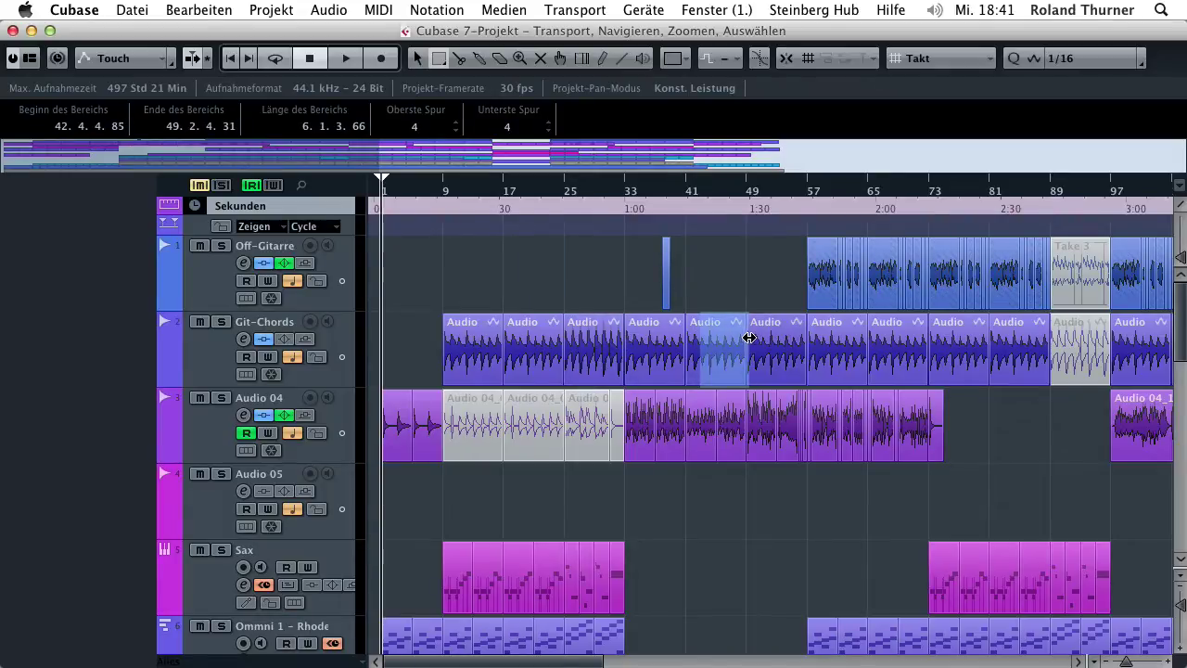
pyautogui.doubleClick(598, 347)
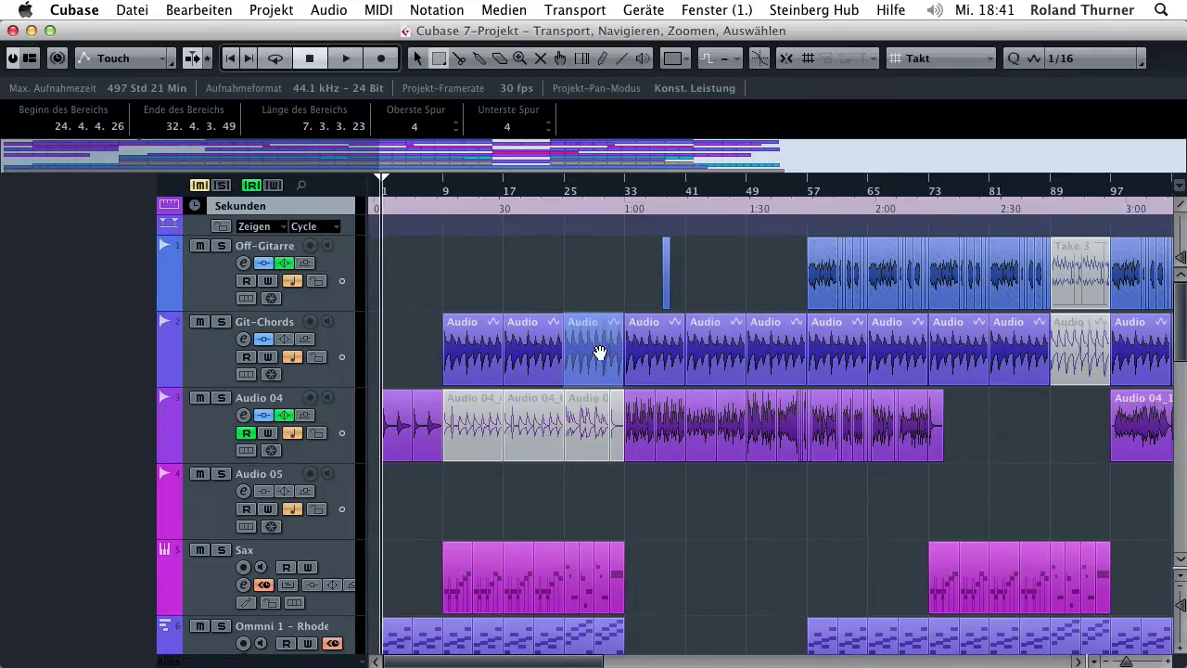
pyautogui.doubleClick(531, 344)
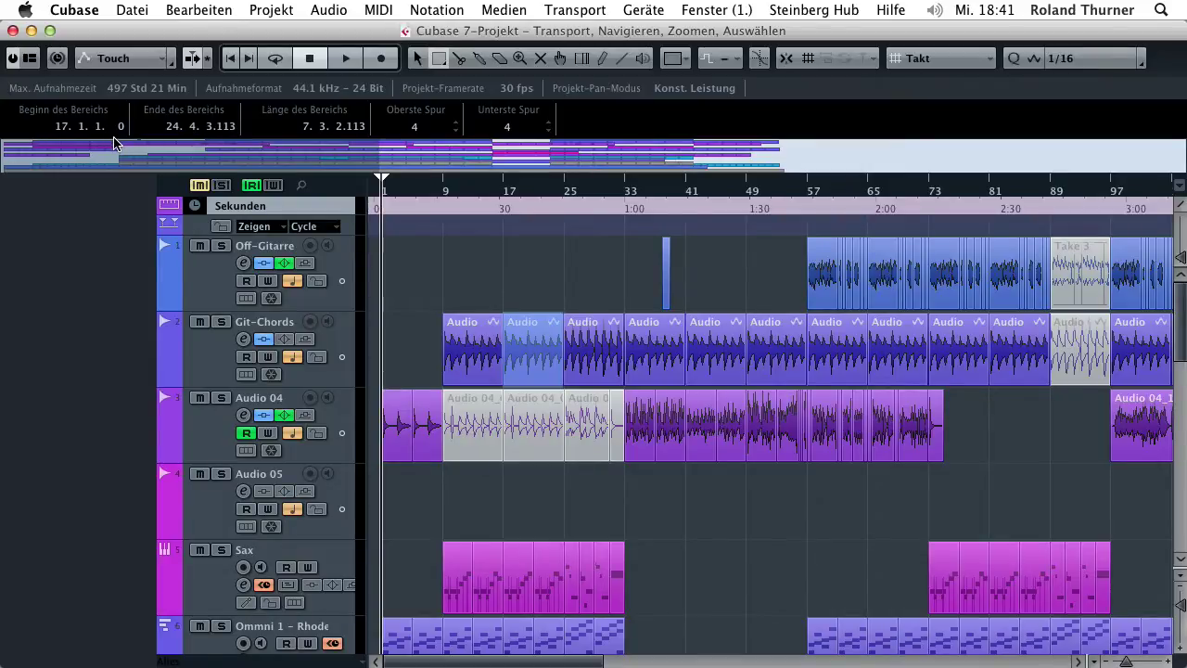
# - Set the end of the selected Git-Chords range to bar 26, and extend it to bar 30
pyautogui.click(173, 128)
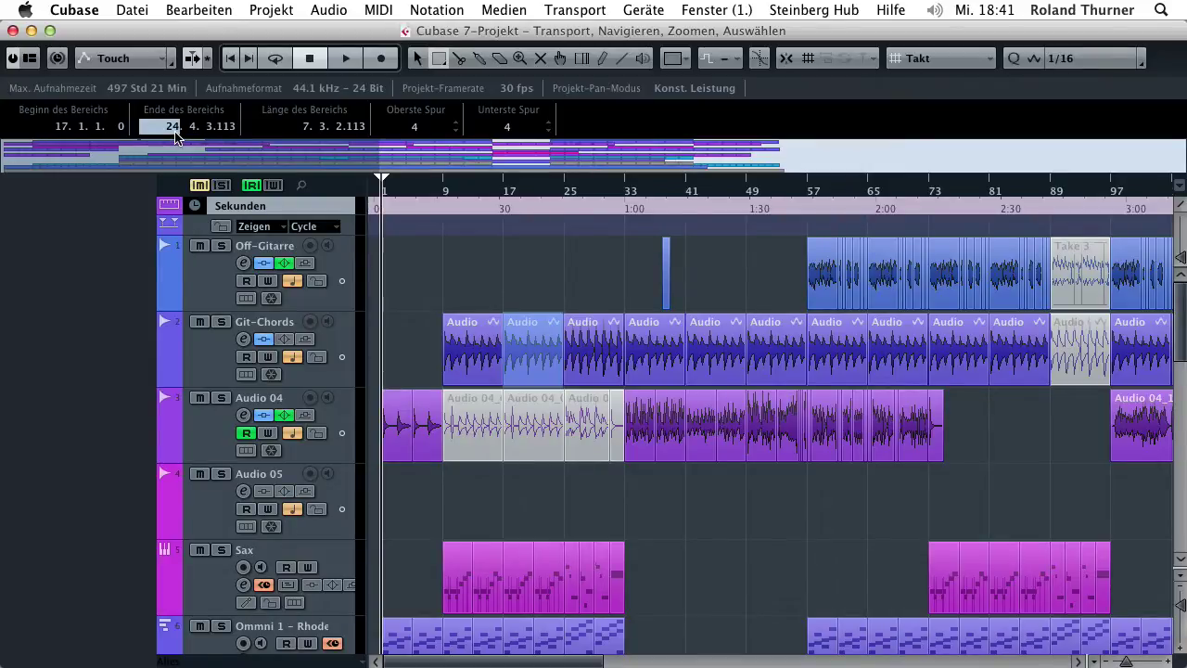
pyautogui.write('26')
pyautogui.press('Return')
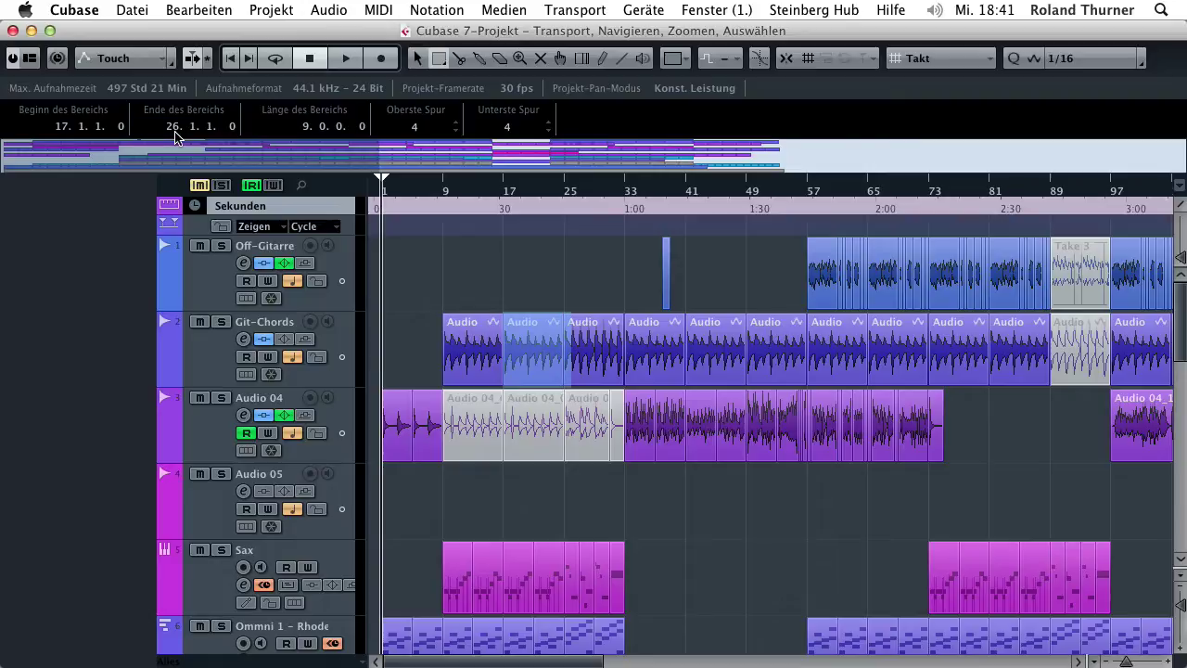
pyautogui.click(174, 130)
pyautogui.write('30')
pyautogui.press('Return')
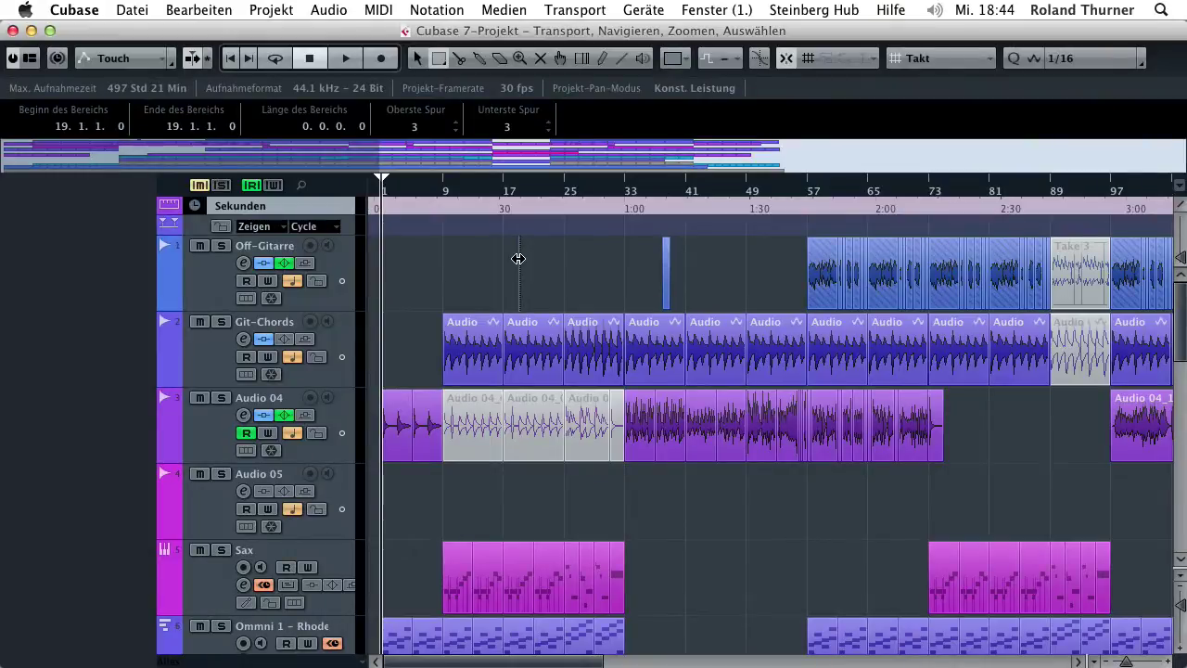
# - Play the project from bar 1, stop it, and resume and stop playback once more
pyautogui.press('space')
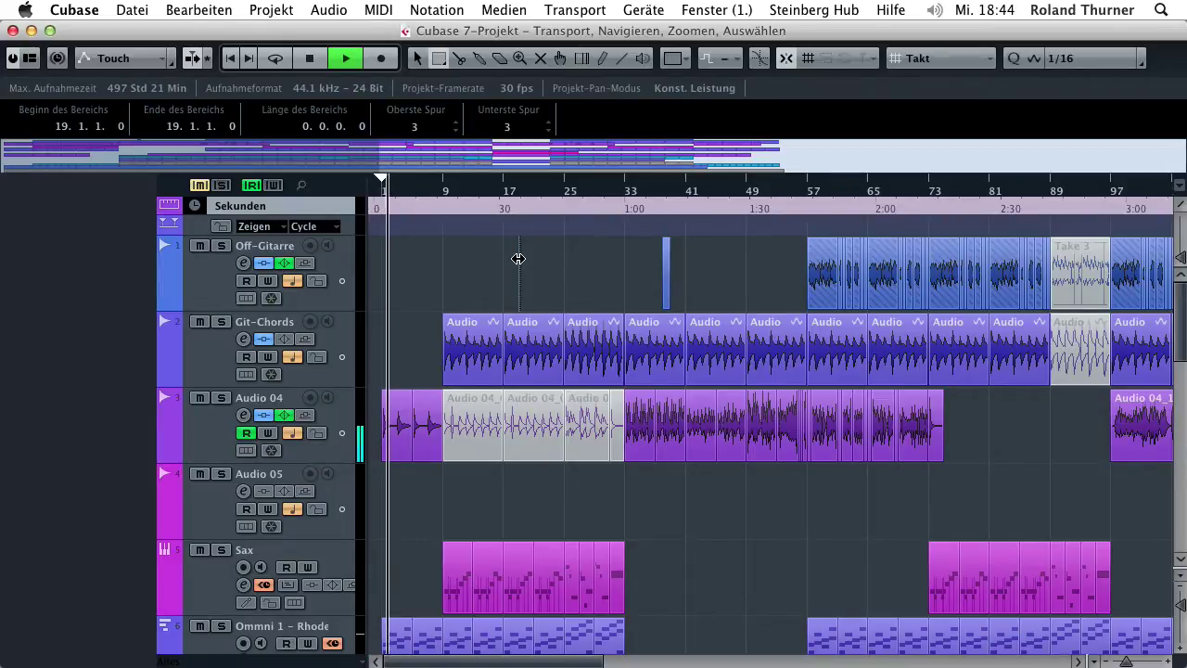
pyautogui.press('space')
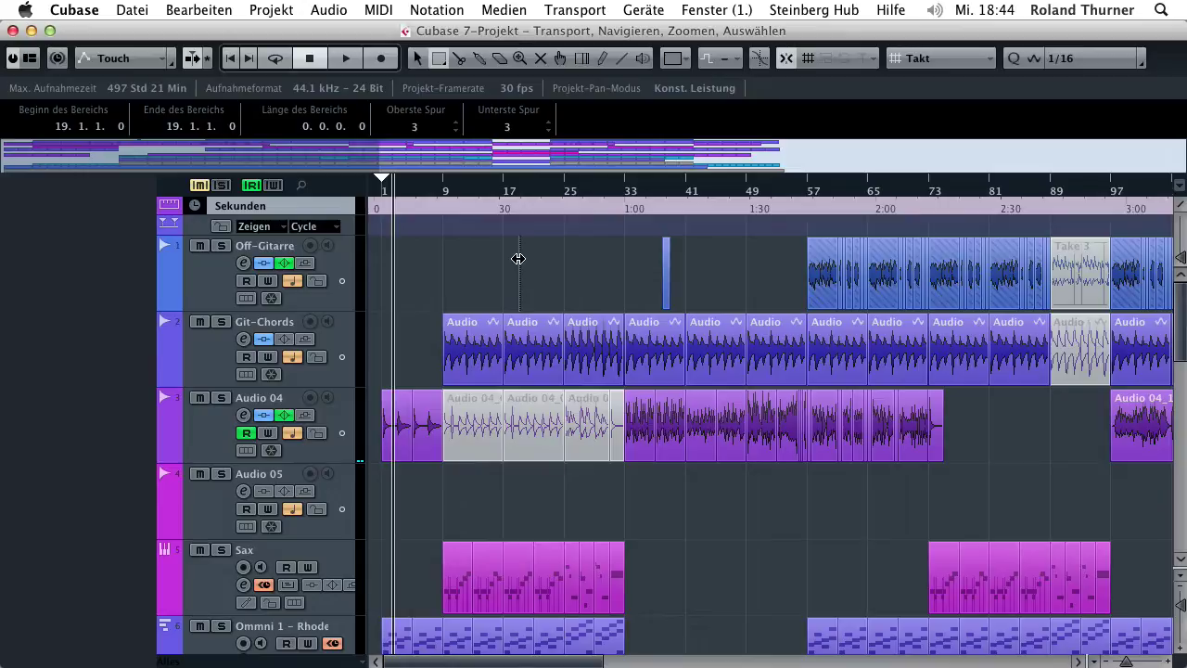
pyautogui.press('space')
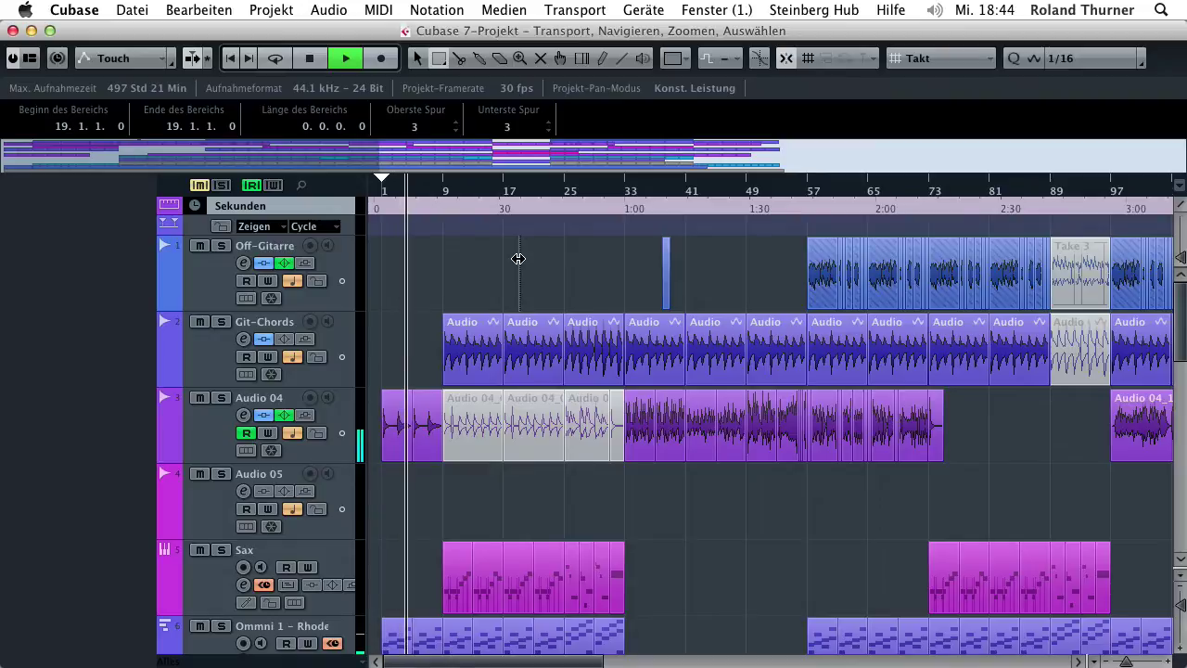
pyautogui.press('space')
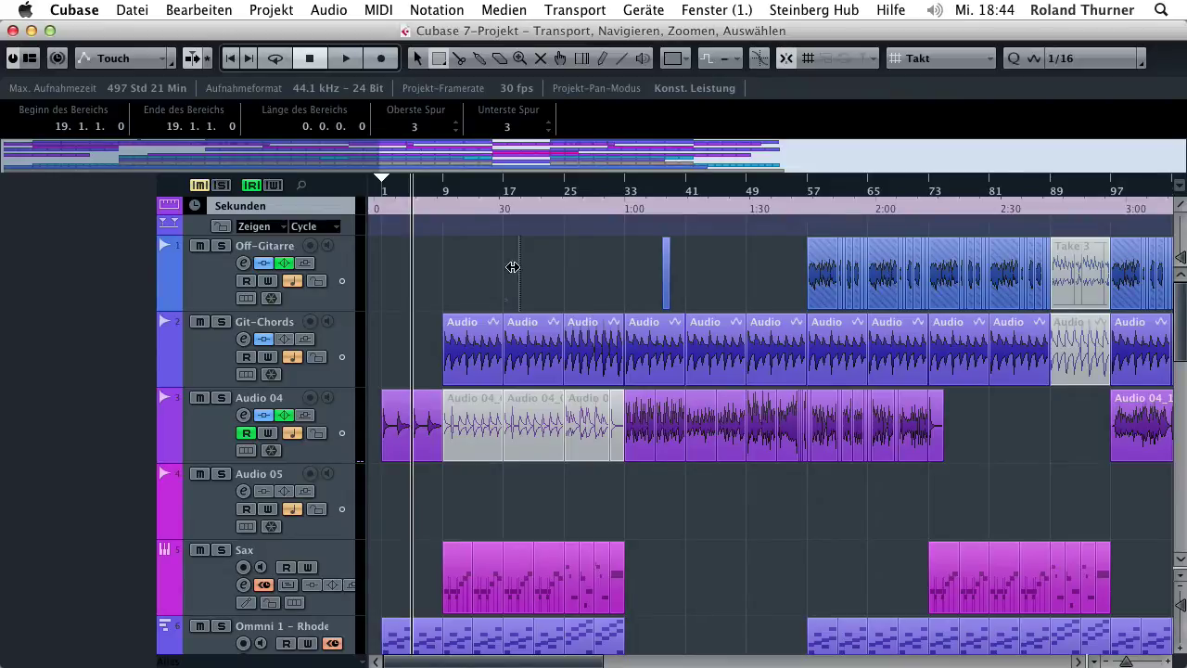
# - Select the Sax track and start a recording on it from the cursor position, and stop the recording
pyautogui.click(318, 555)
pyautogui.press('KP_Multiply')
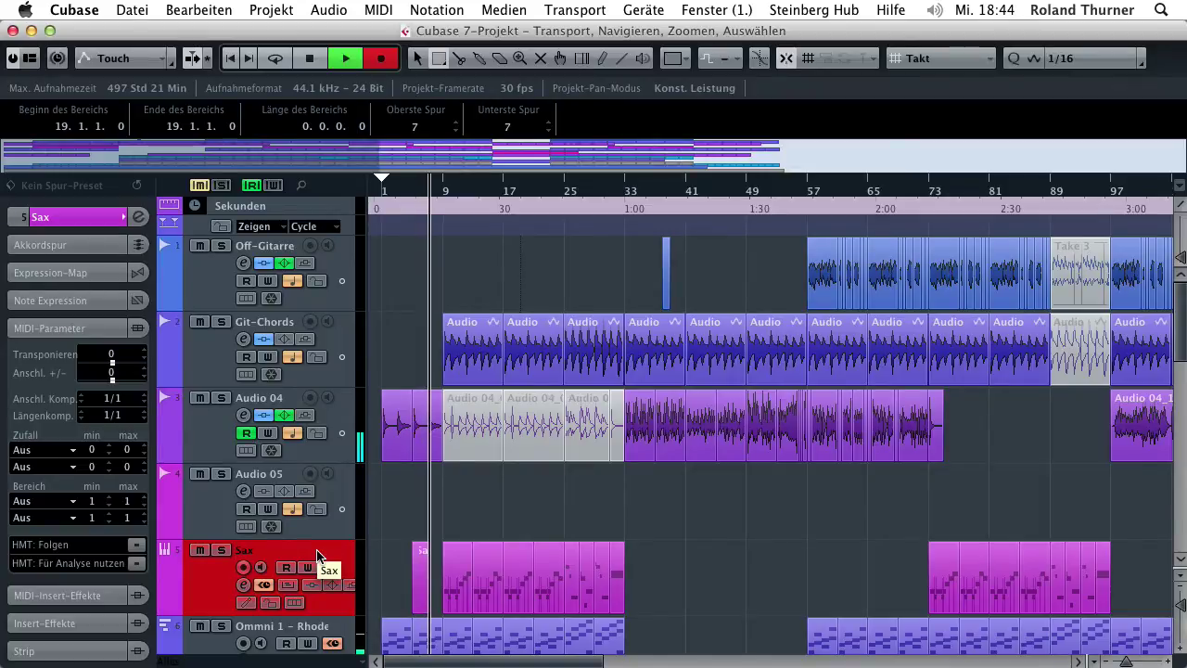
pyautogui.press('space')
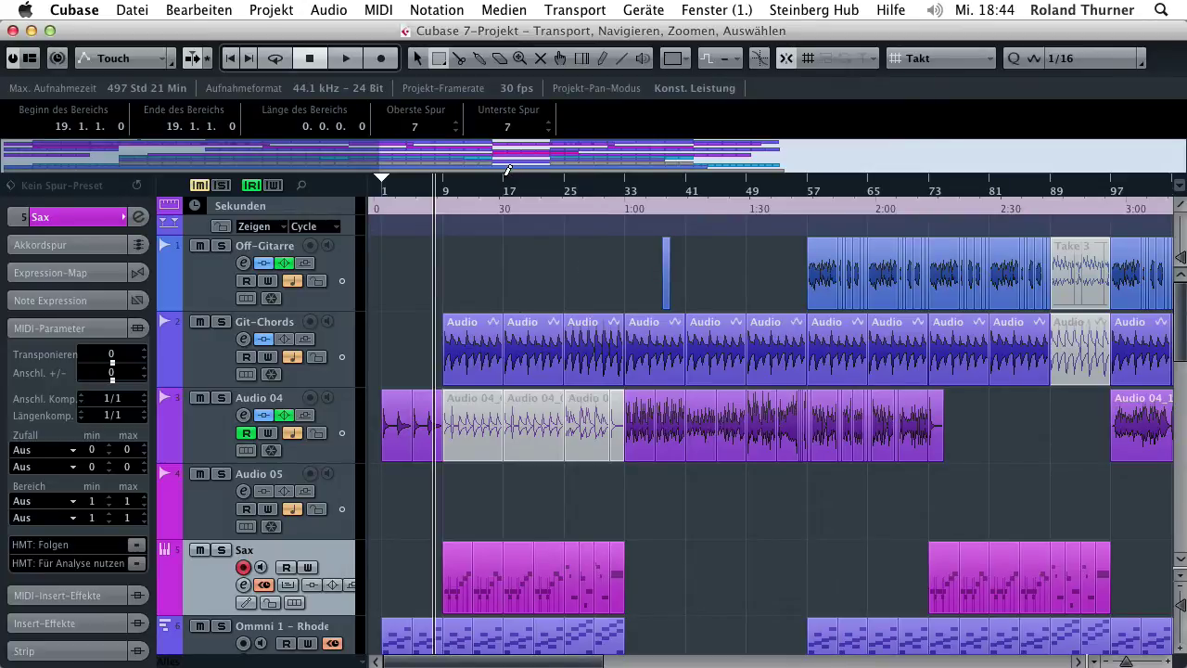
# - Set the left and right locators to bars 17 and 25, and jump the project cursor between them
pyautogui.moveTo(505, 170); pyautogui.dragTo(572, 166)
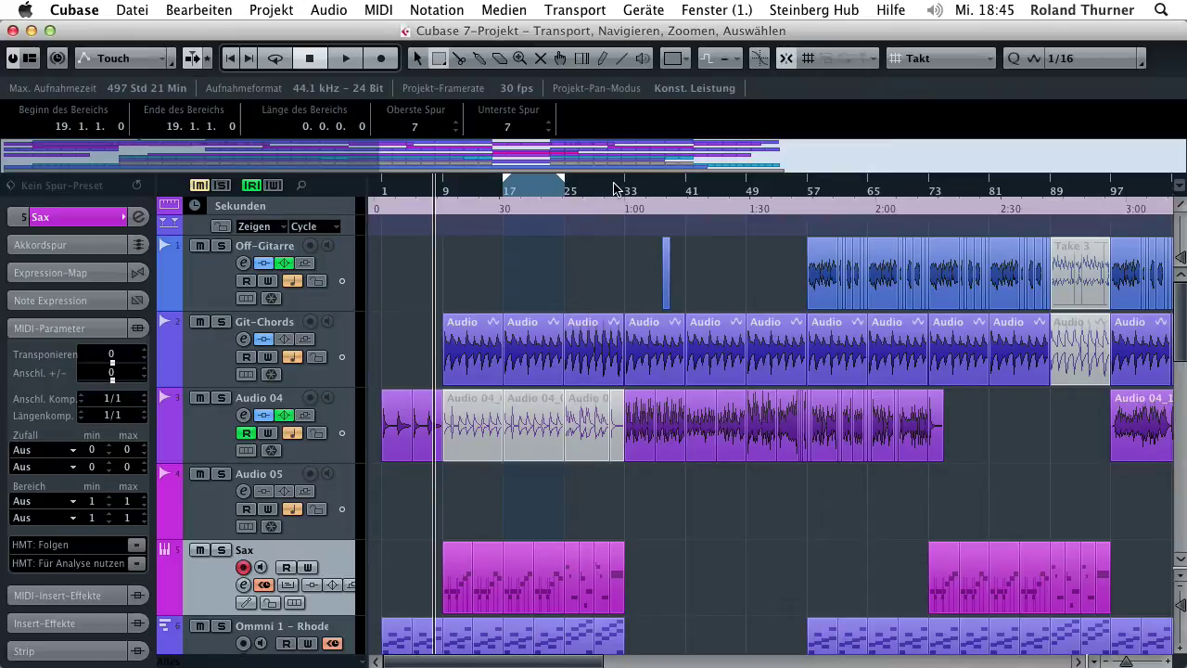
pyautogui.press('KP_1')
pyautogui.press('KP_2')
pyautogui.press('KP_1')
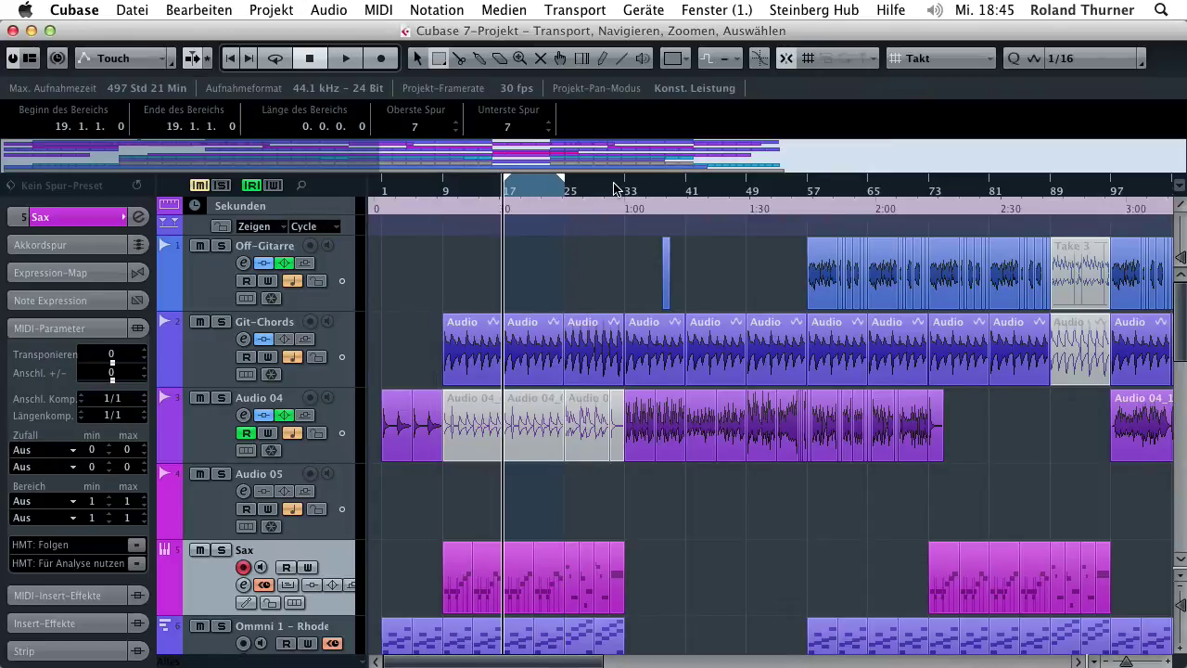
pyautogui.press('KP_2')
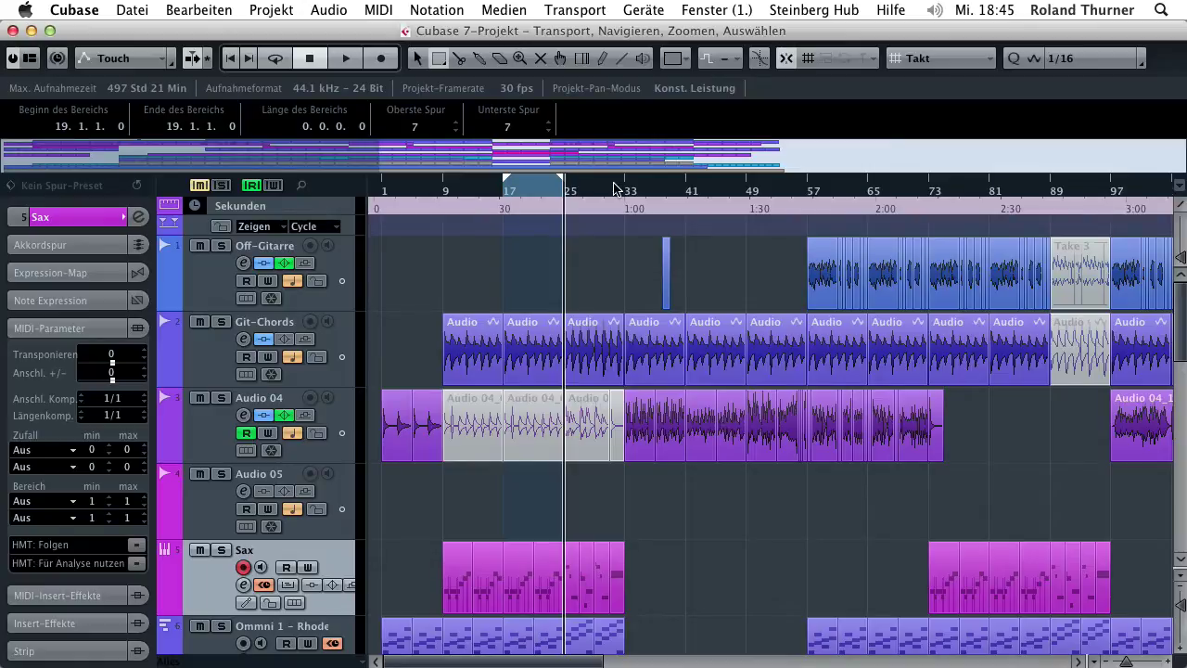
# - Wind the project cursor forward and back, and play the project briefly from just after bar 57
pyautogui.press('KP_Add')
pyautogui.press('KP_Subtract')
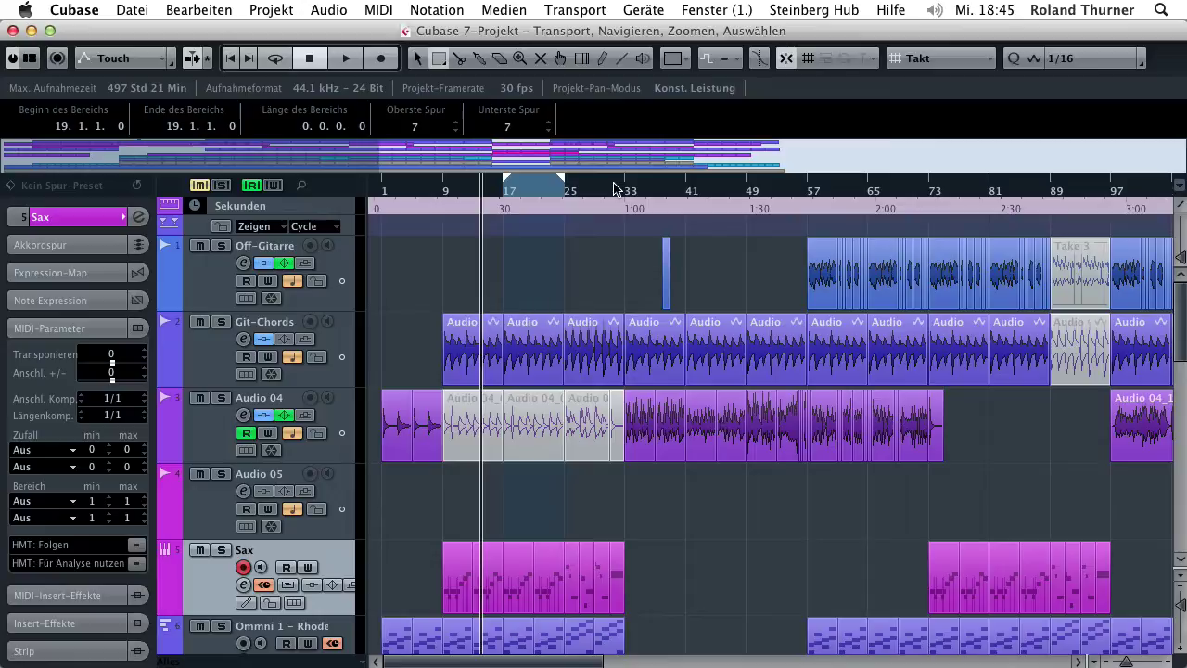
pyautogui.click(816, 192)
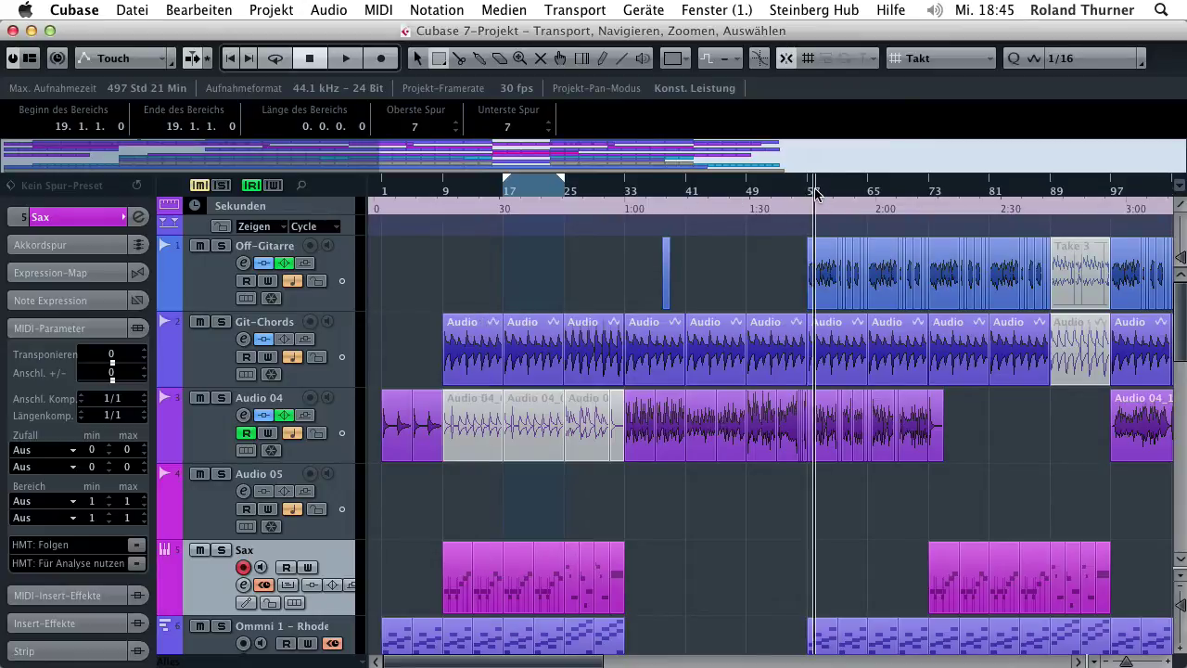
pyautogui.press('space')
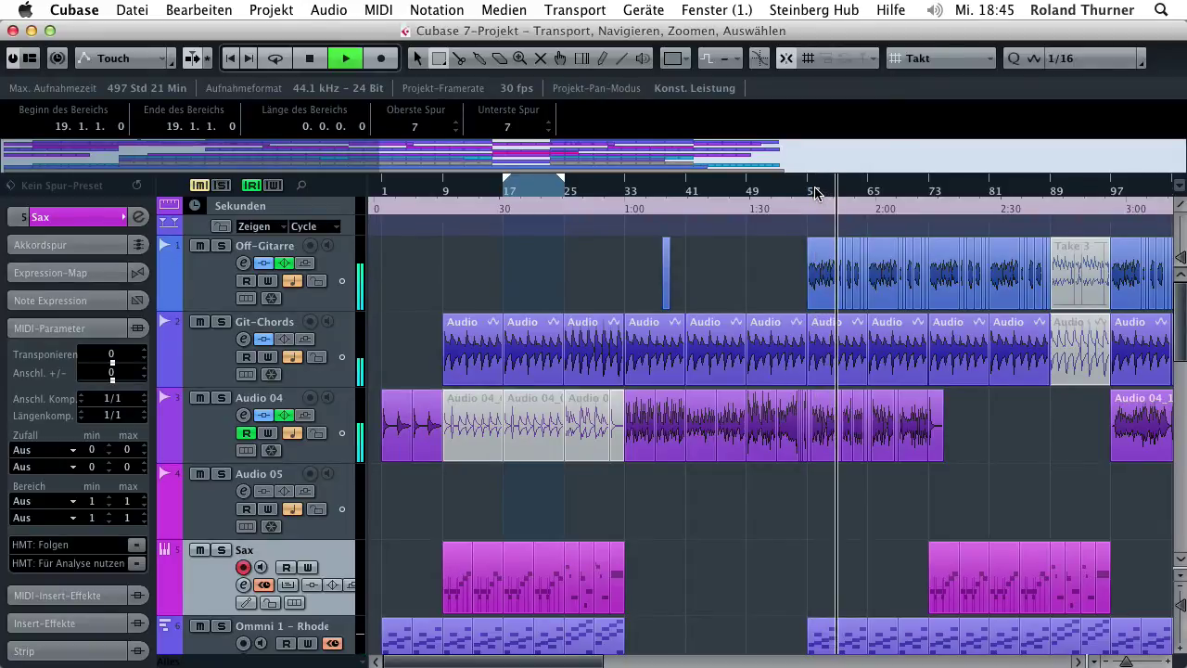
pyautogui.press('space')
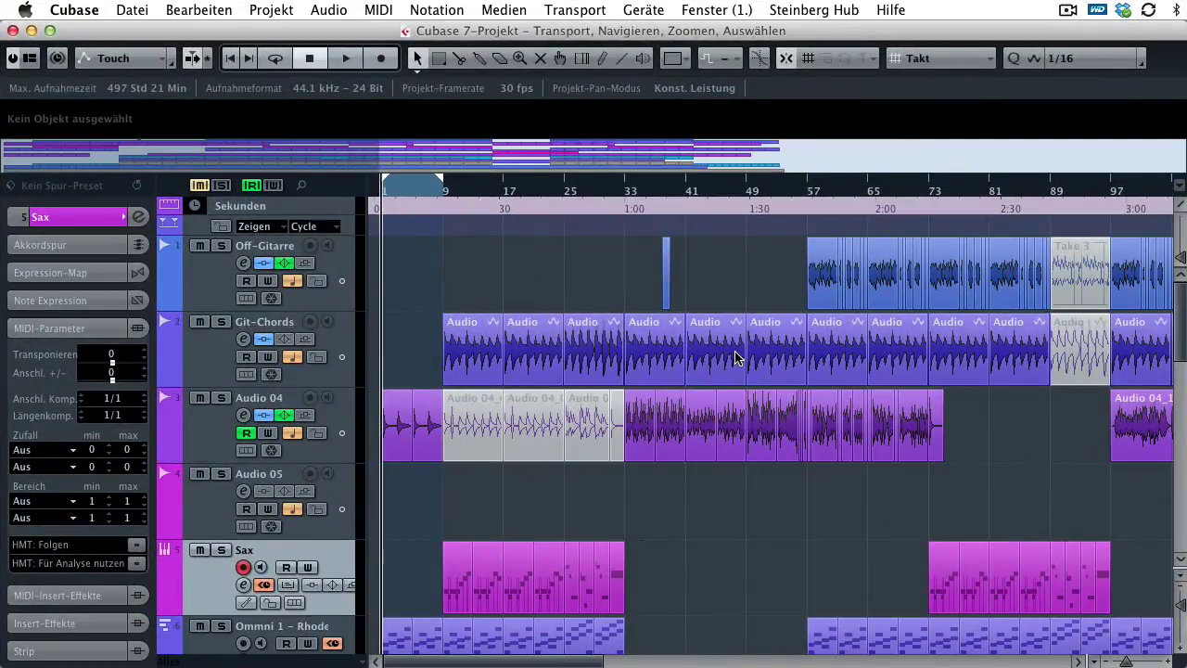
# - Look up the Transportfeld command among the transport commands and show the transport panel
pyautogui.click(567, 12)
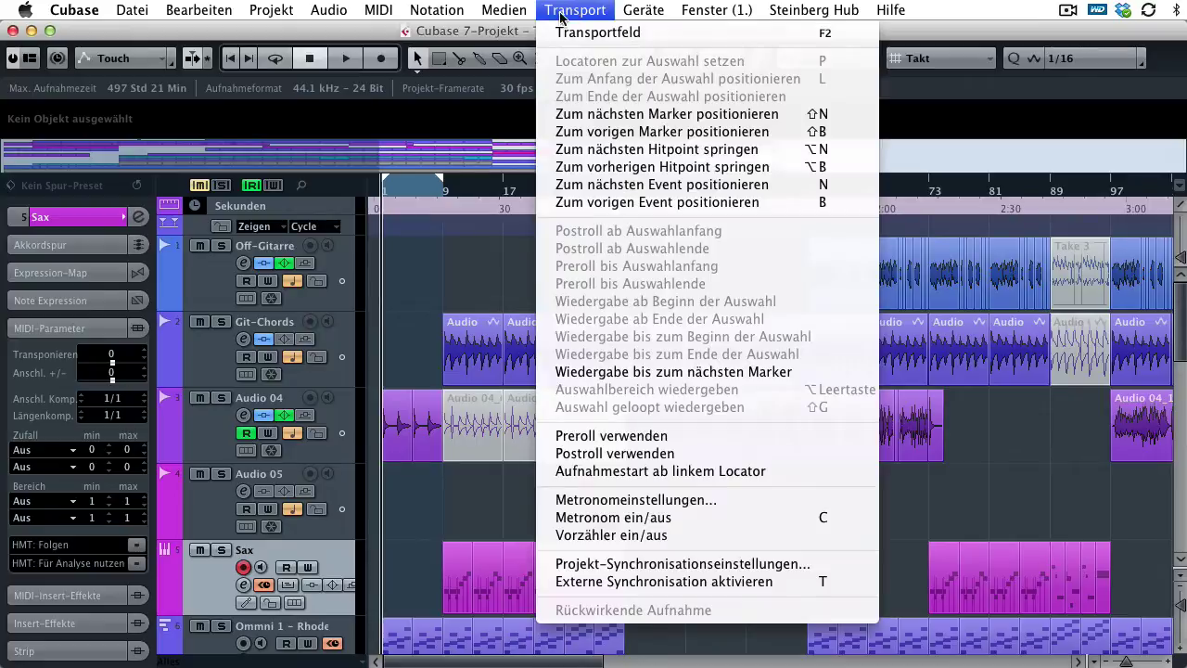
pyautogui.click(489, 269)
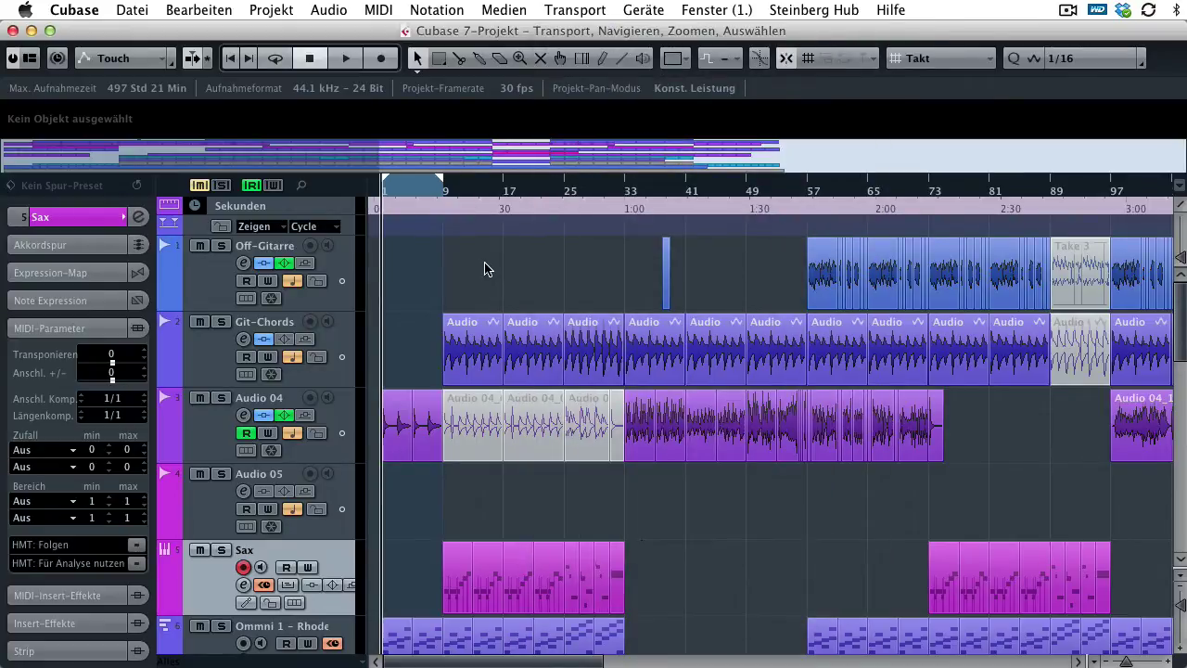
pyautogui.press('F2')
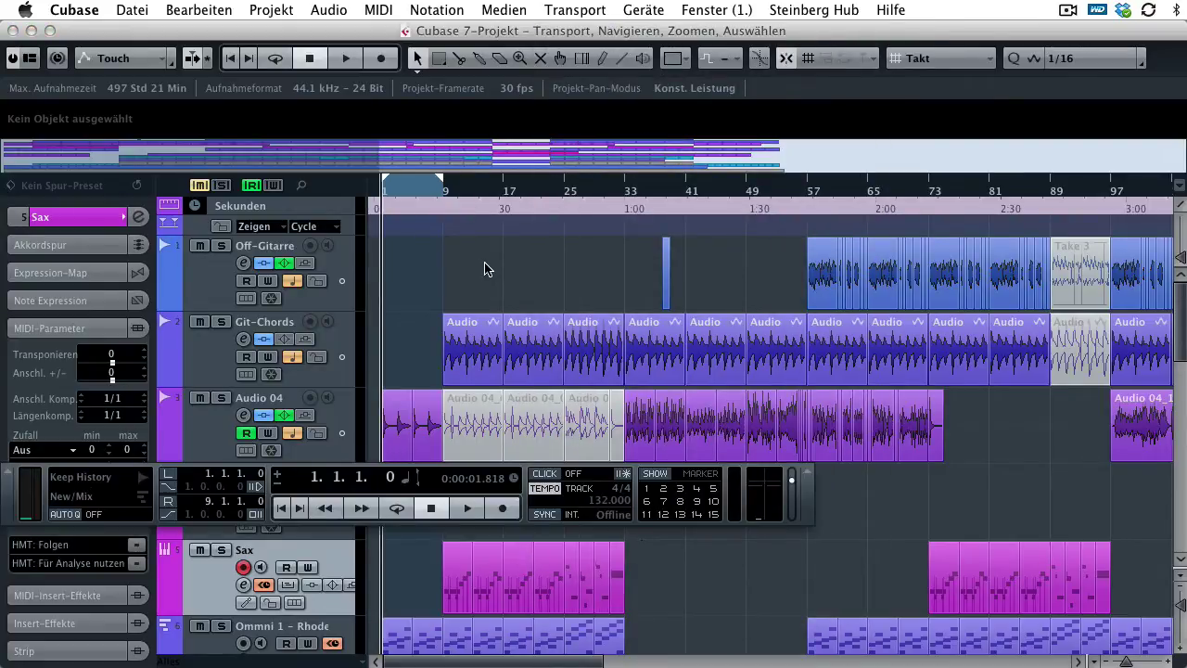
# - Show the Jog/Scrub section in the transport panel and hide it again
pyautogui.rightClick(803, 486)
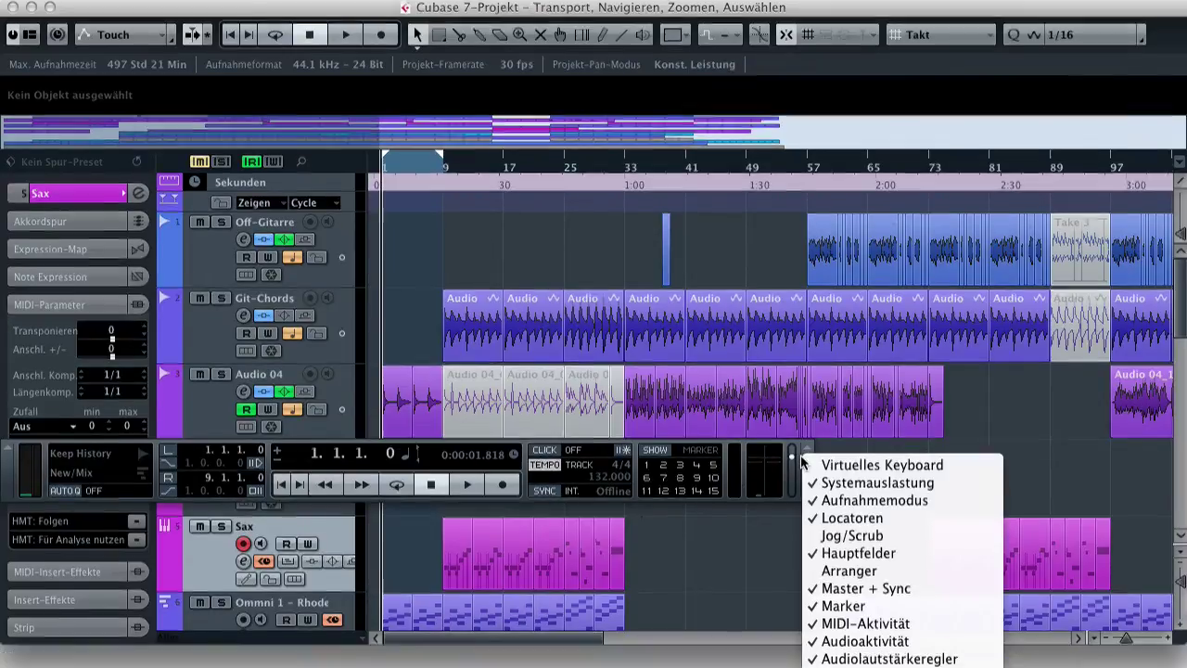
pyautogui.click(876, 535)
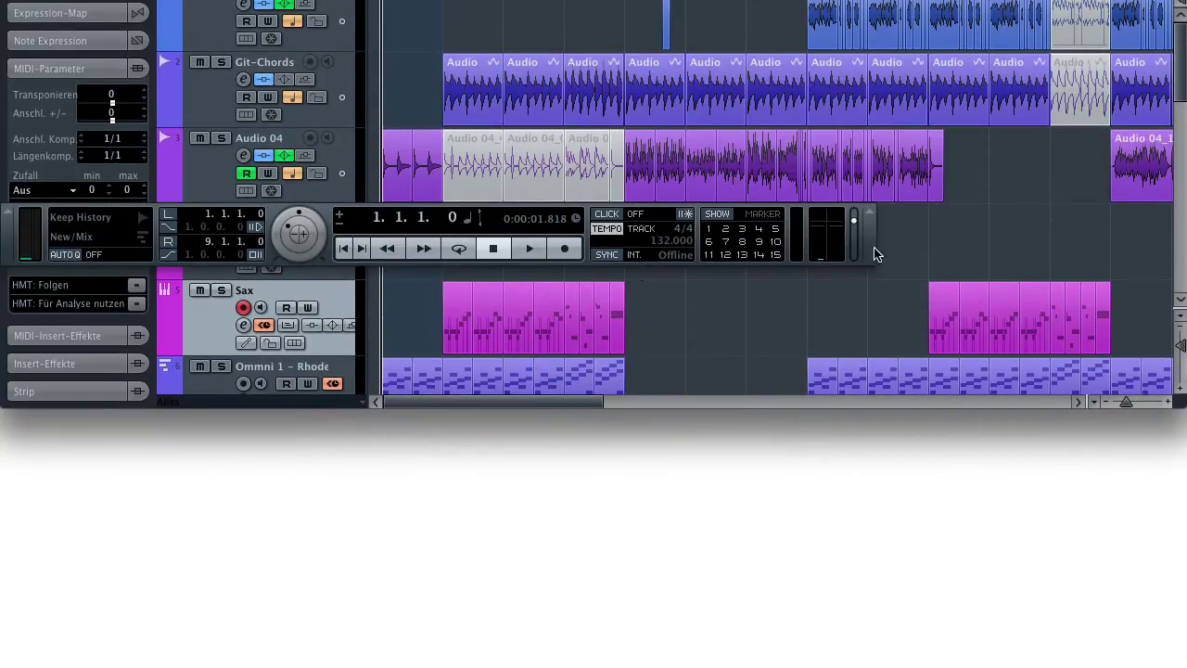
pyautogui.rightClick(877, 253)
pyautogui.click(932, 305)
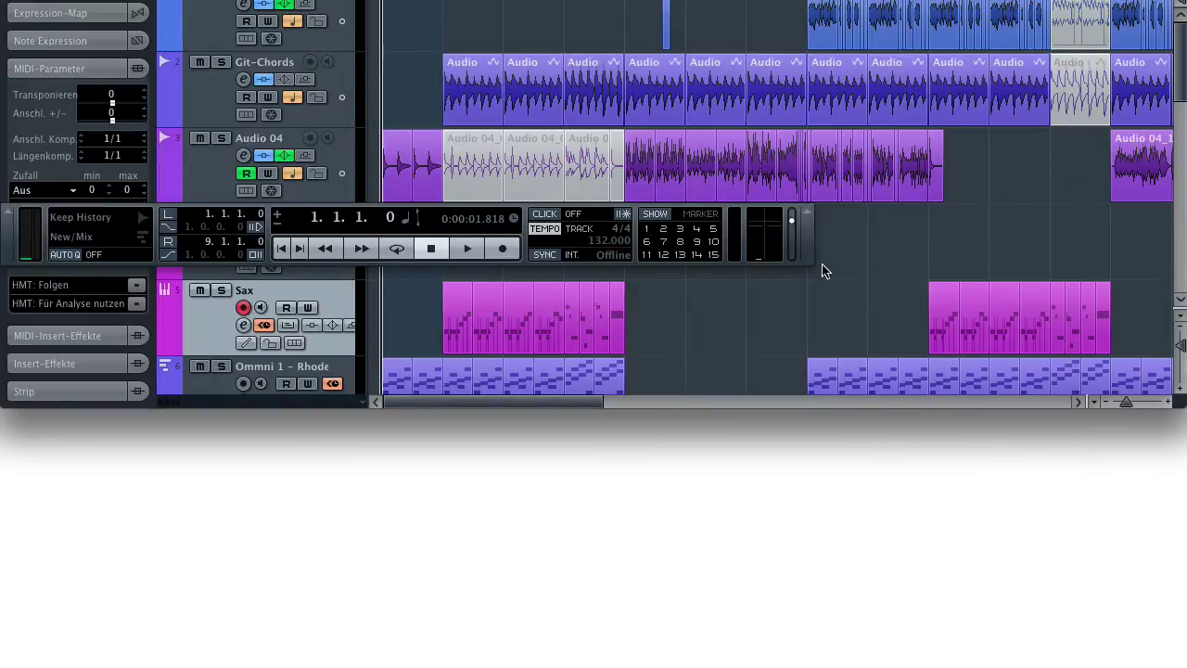
# - Hide the Locatoren section of the transport panel and show it again
pyautogui.rightClick(803, 221)
pyautogui.click(851, 276)
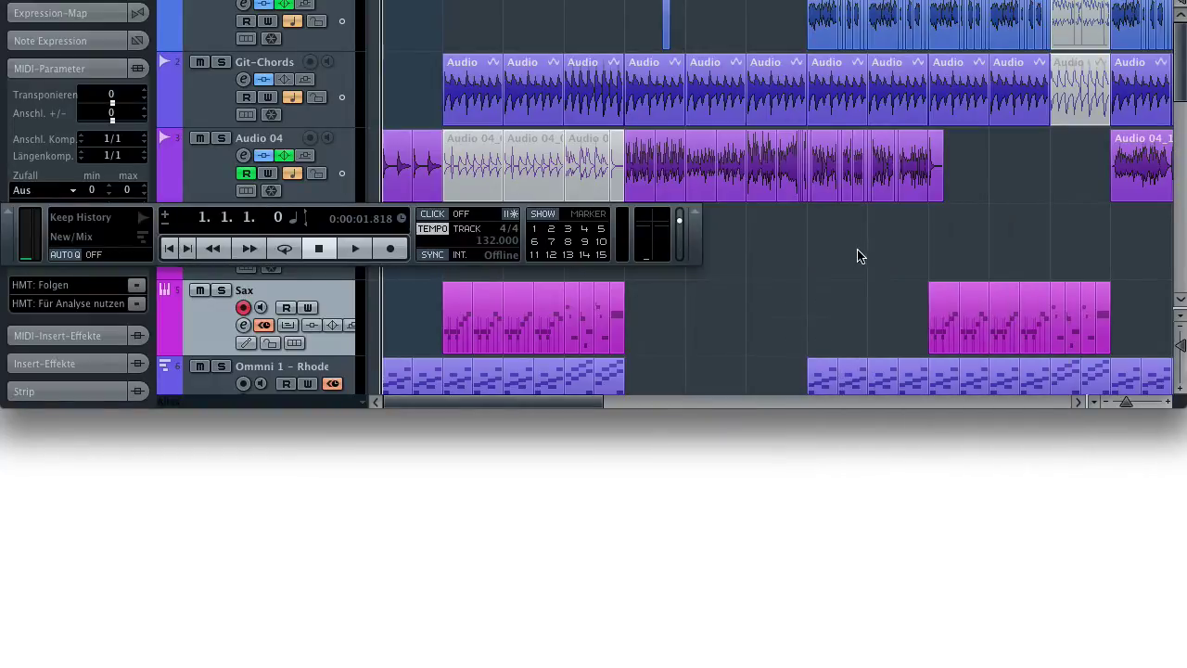
pyautogui.rightClick(698, 232)
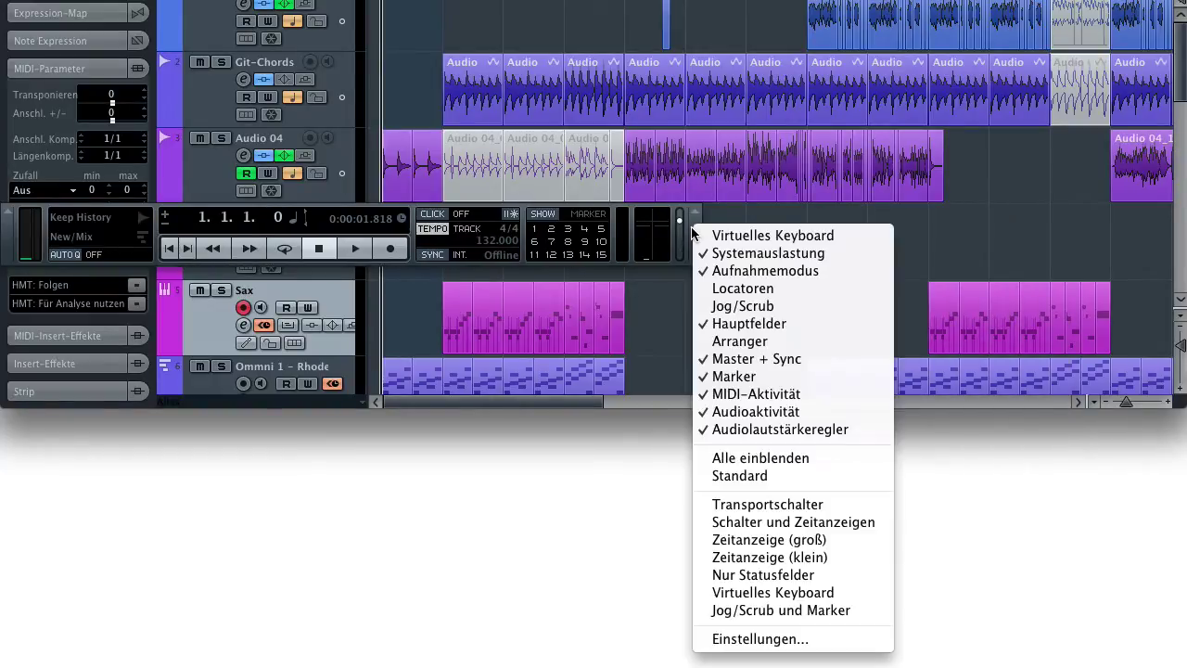
pyautogui.click(754, 288)
# - Try the Transportschalter and Zeitanzeige (groß) layouts of the transport panel, and bring back all sections with Alle einblenden
pyautogui.rightClick(803, 228)
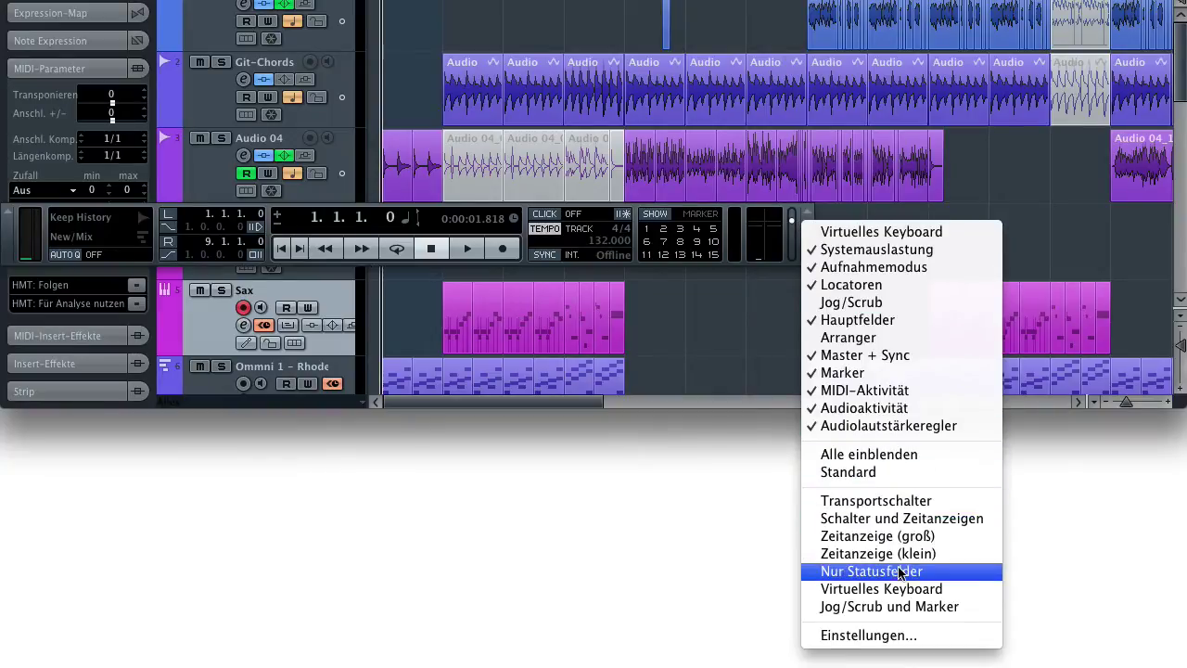
pyautogui.click(926, 504)
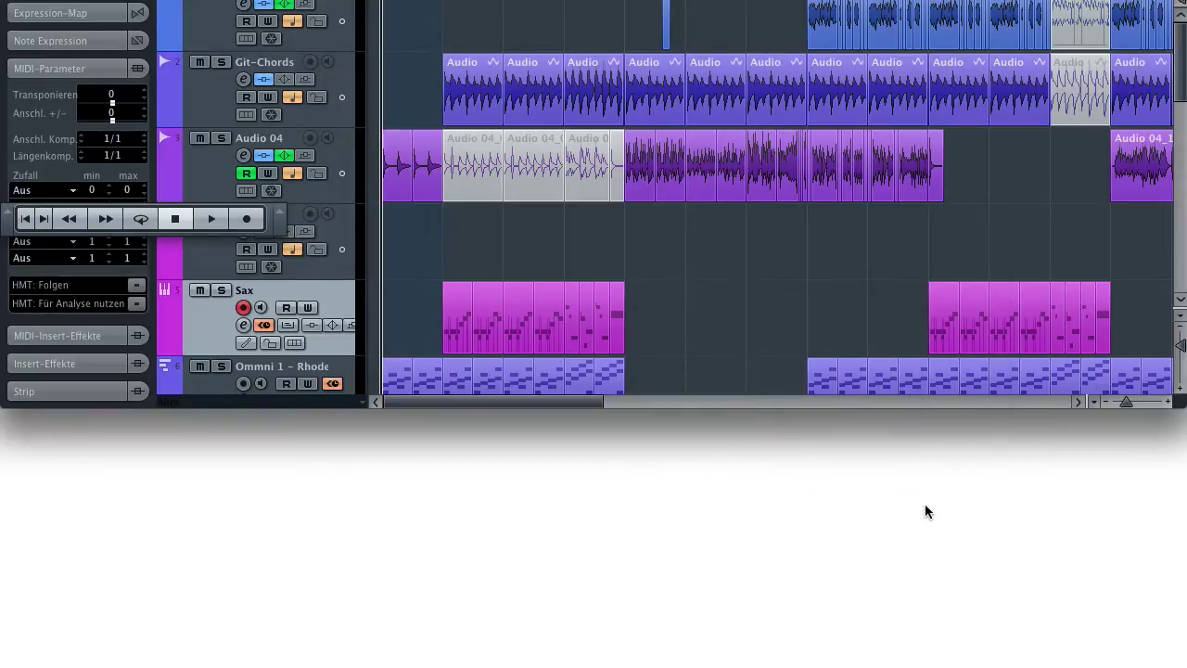
pyautogui.rightClick(269, 221)
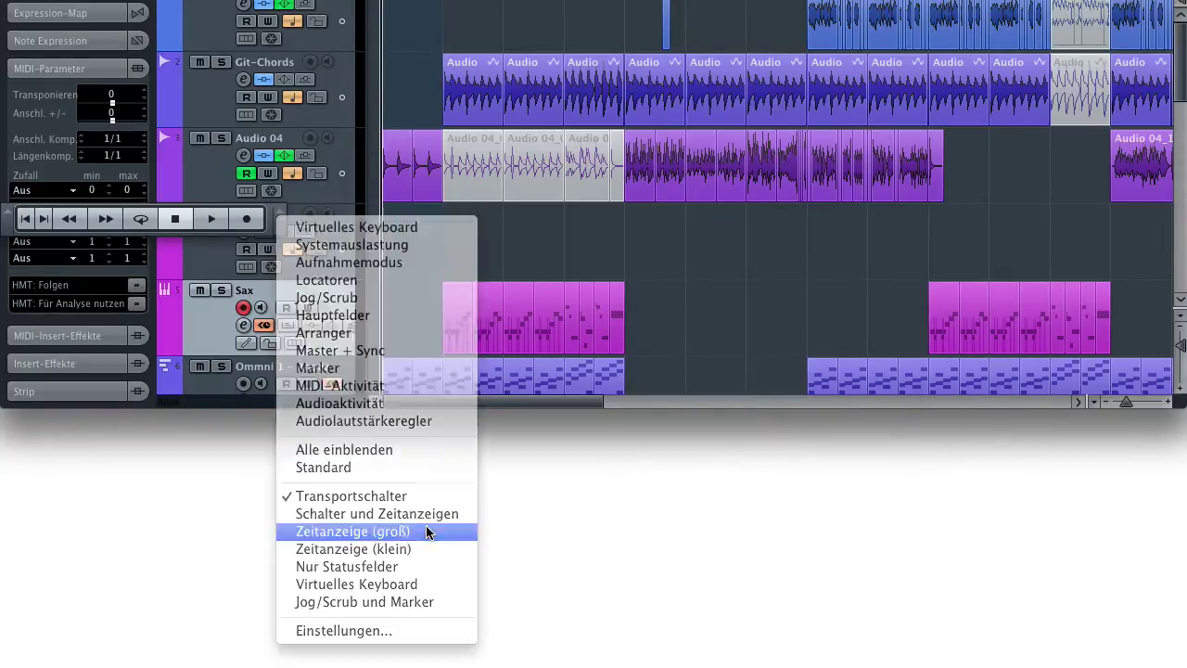
pyautogui.click(429, 532)
pyautogui.rightClick(278, 221)
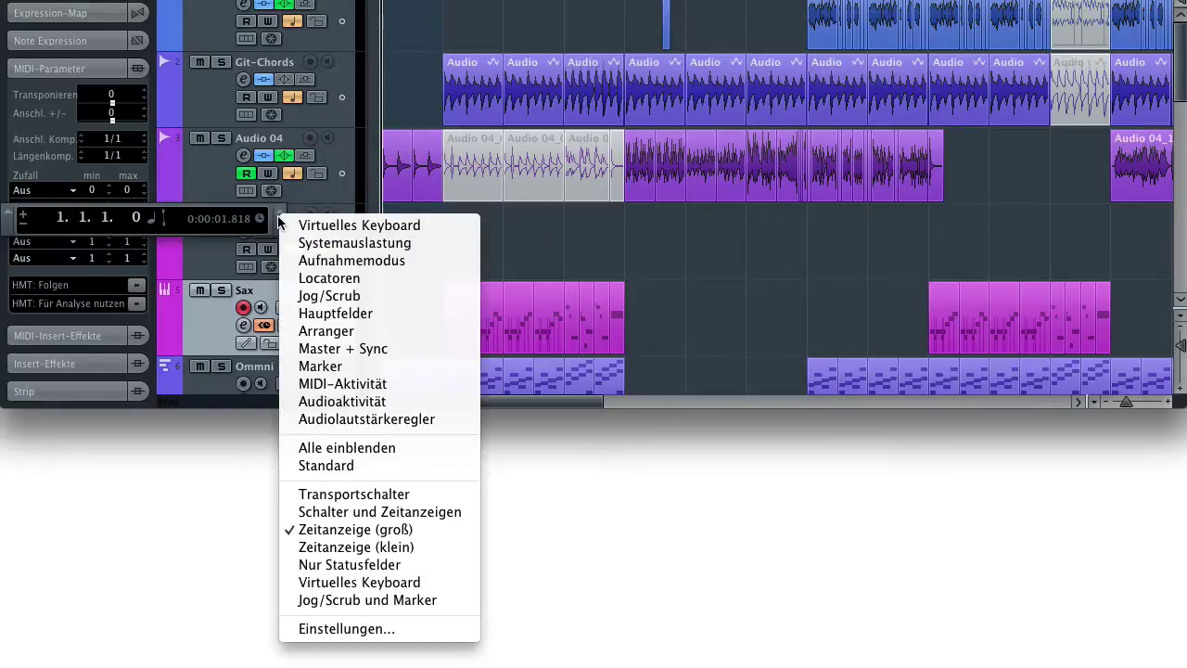
pyautogui.click(411, 446)
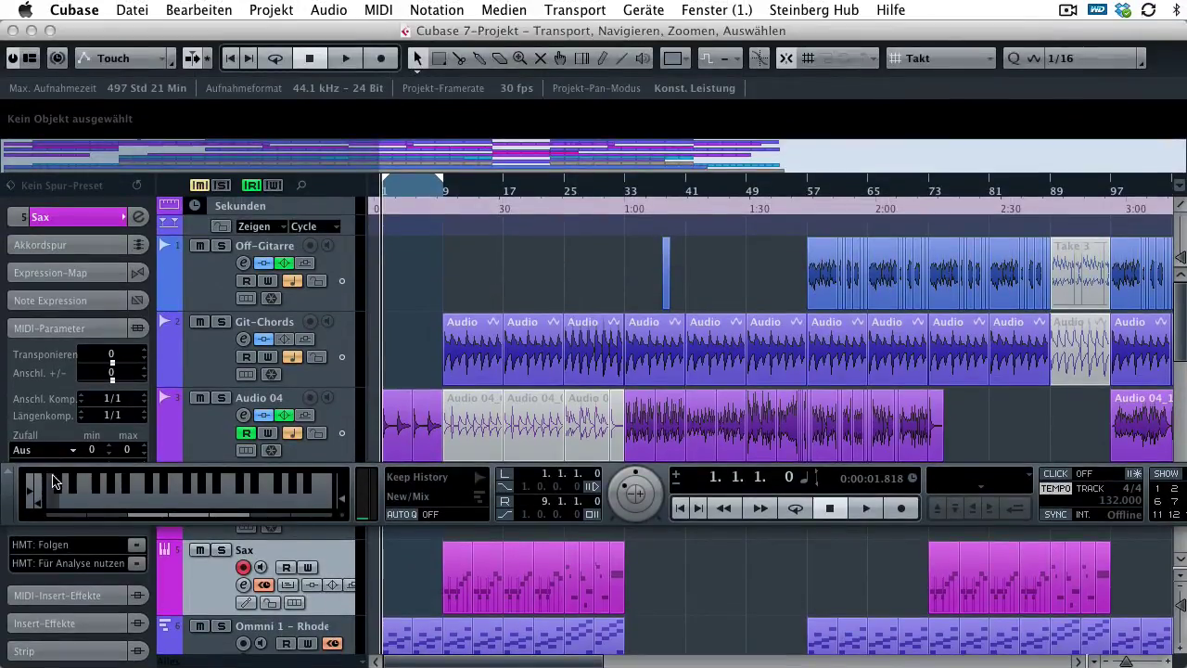
# - Switch the virtual keyboard to the computer-key display and back, and shift its octave range down, up and back to the middle
pyautogui.click(341, 517)
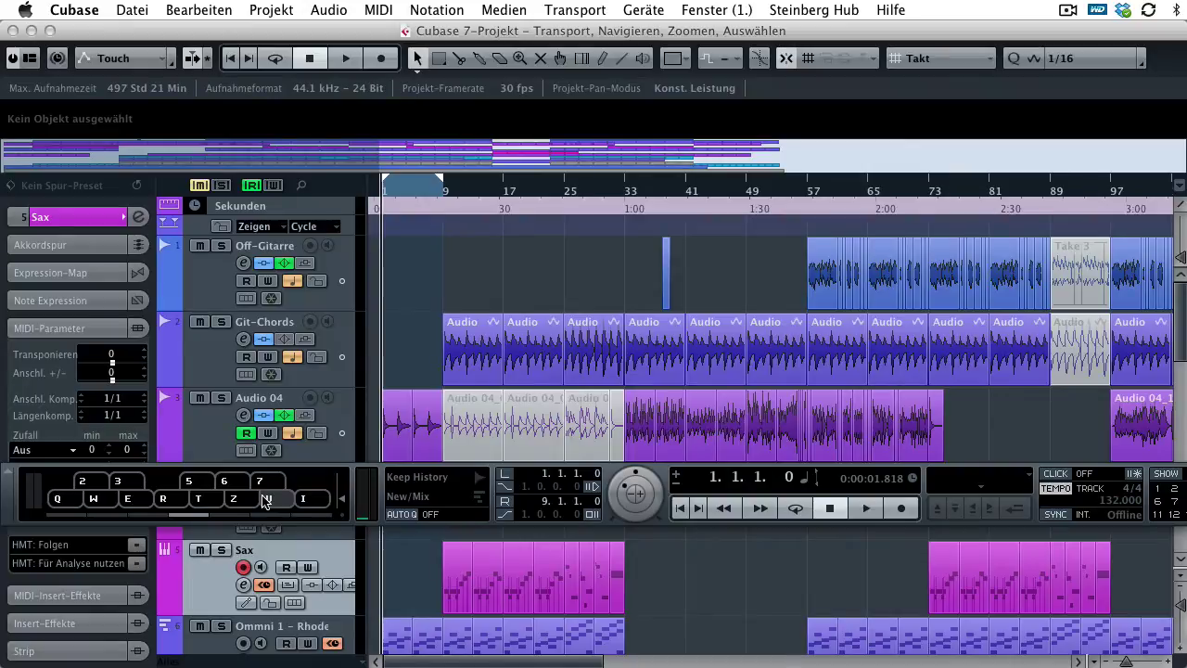
pyautogui.click(340, 518)
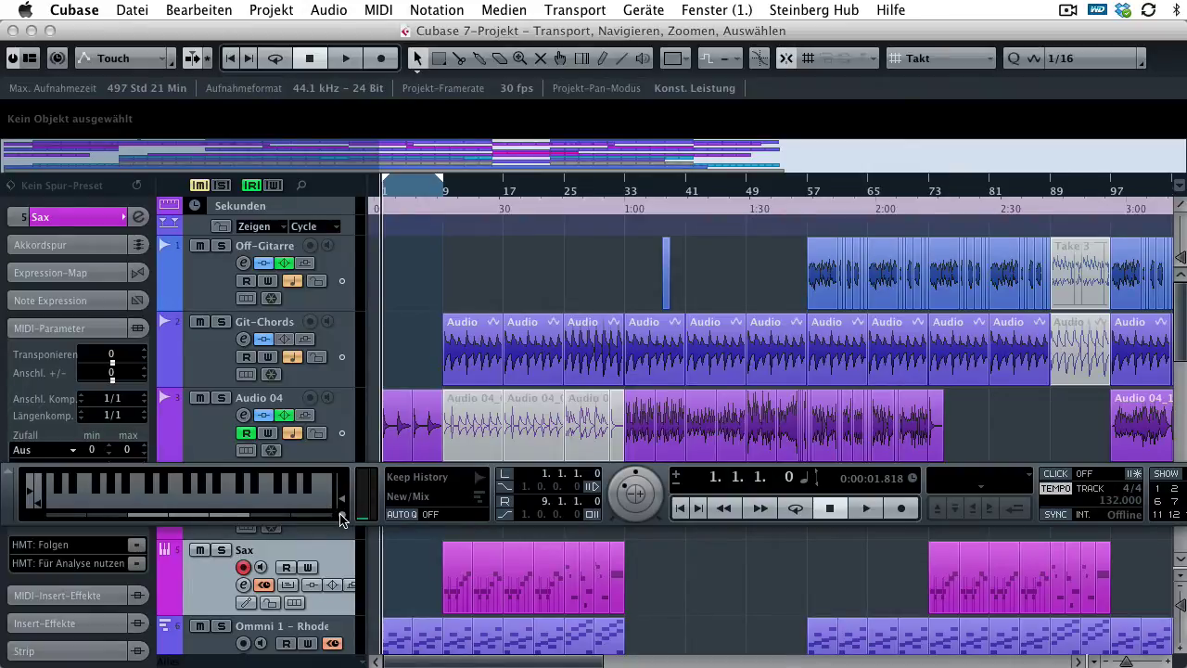
pyautogui.click(67, 515)
pyautogui.click(178, 514)
pyautogui.click(302, 515)
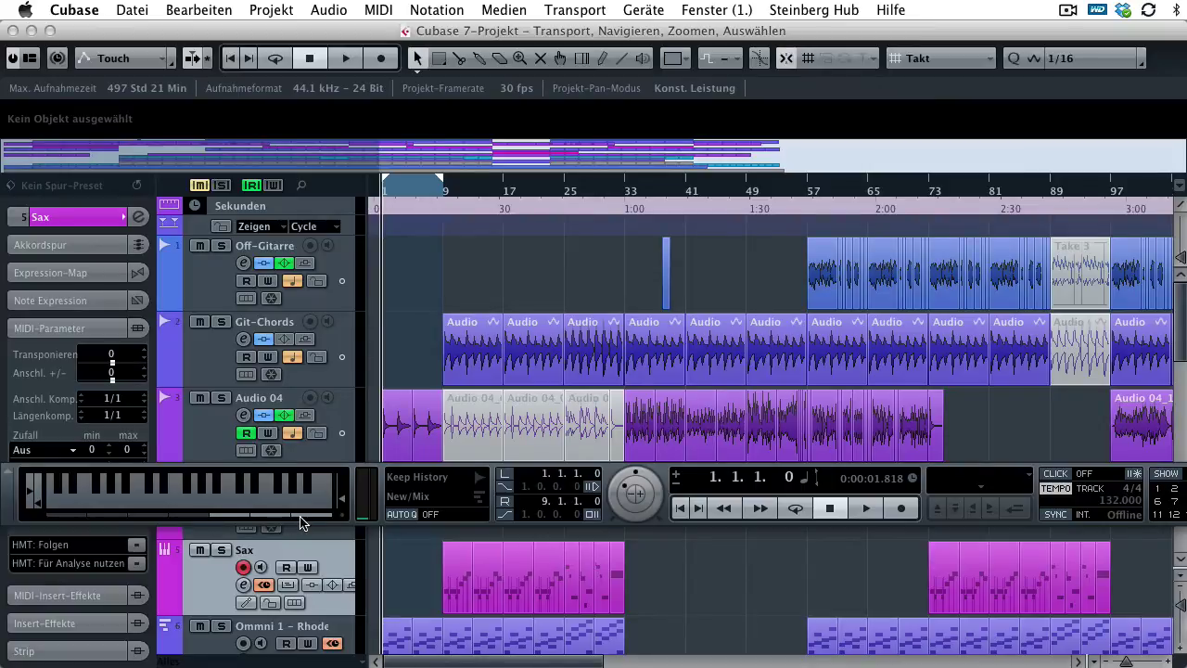
pyautogui.click(190, 515)
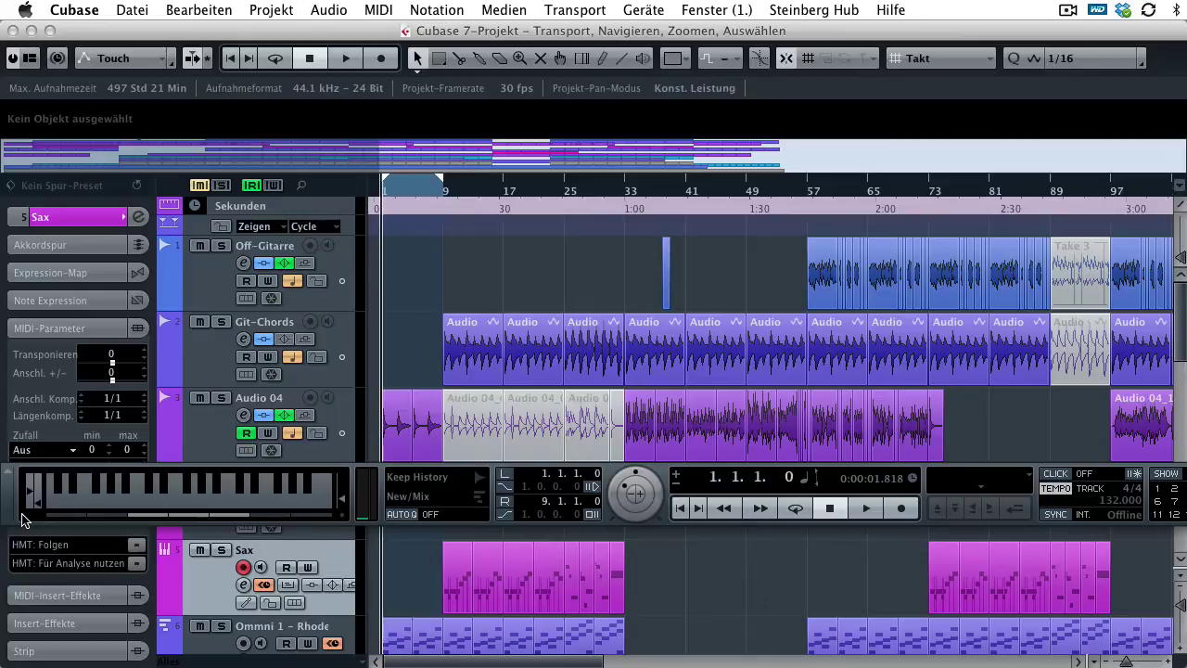
# - Play a few notes for the Sax track on the virtual keyboard, sliding across the keys, and hide the virtual keyboard
pyautogui.click(195, 498)
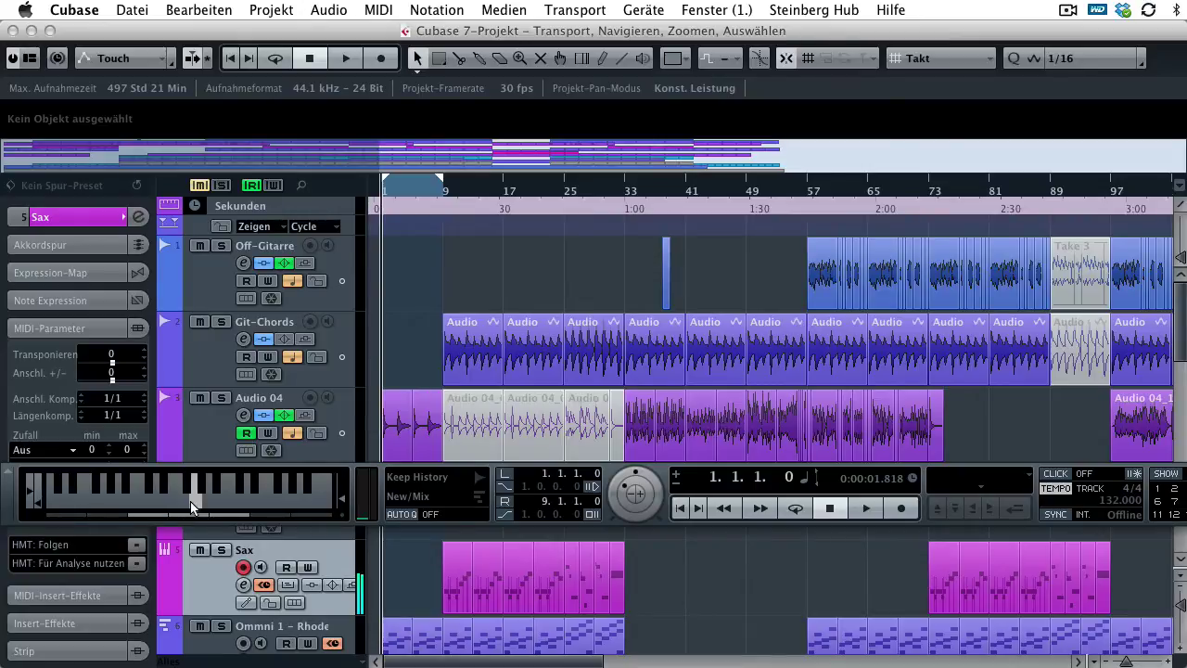
pyautogui.moveTo(218, 504); pyautogui.dragTo(189, 511)
pyautogui.moveTo(197, 503); pyautogui.dragTo(196, 397)
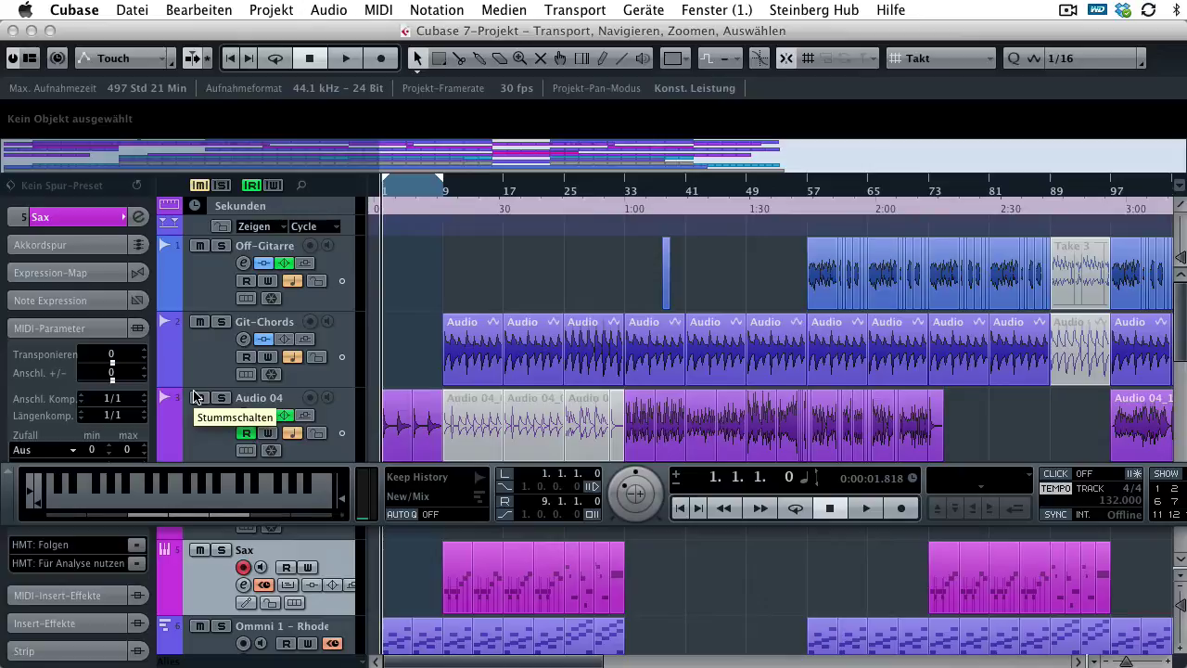
pyautogui.hotkey('alt', 'k')
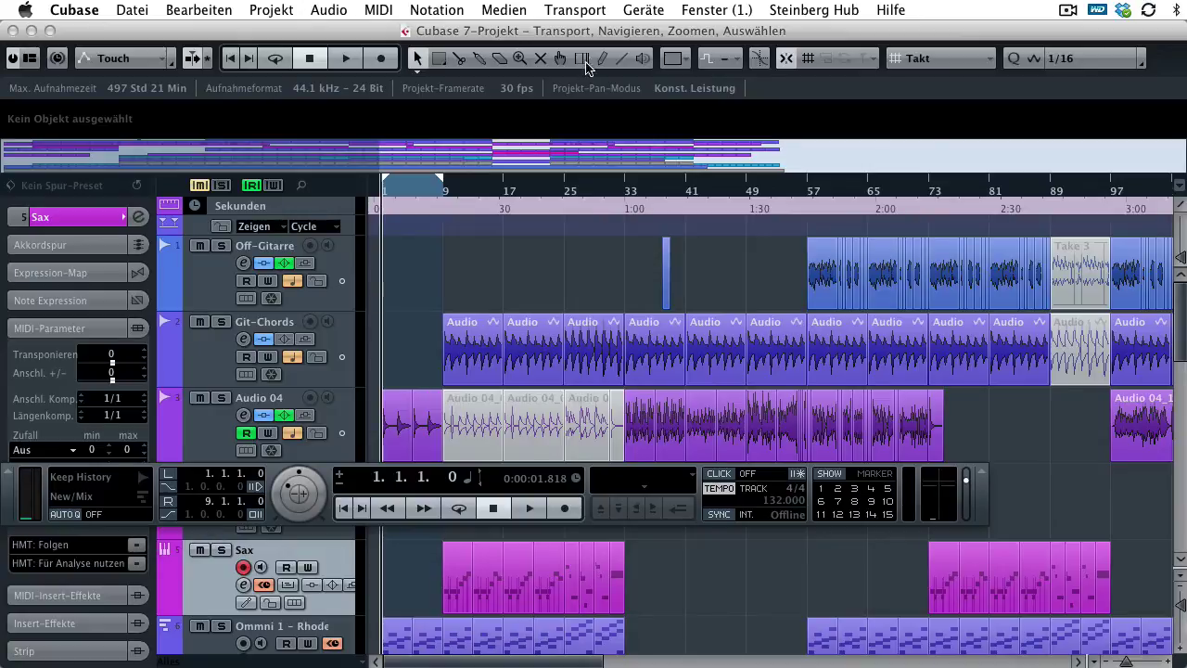
# - Show the VST Performance window to check the processor and disk load, and close it
pyautogui.click(630, 11)
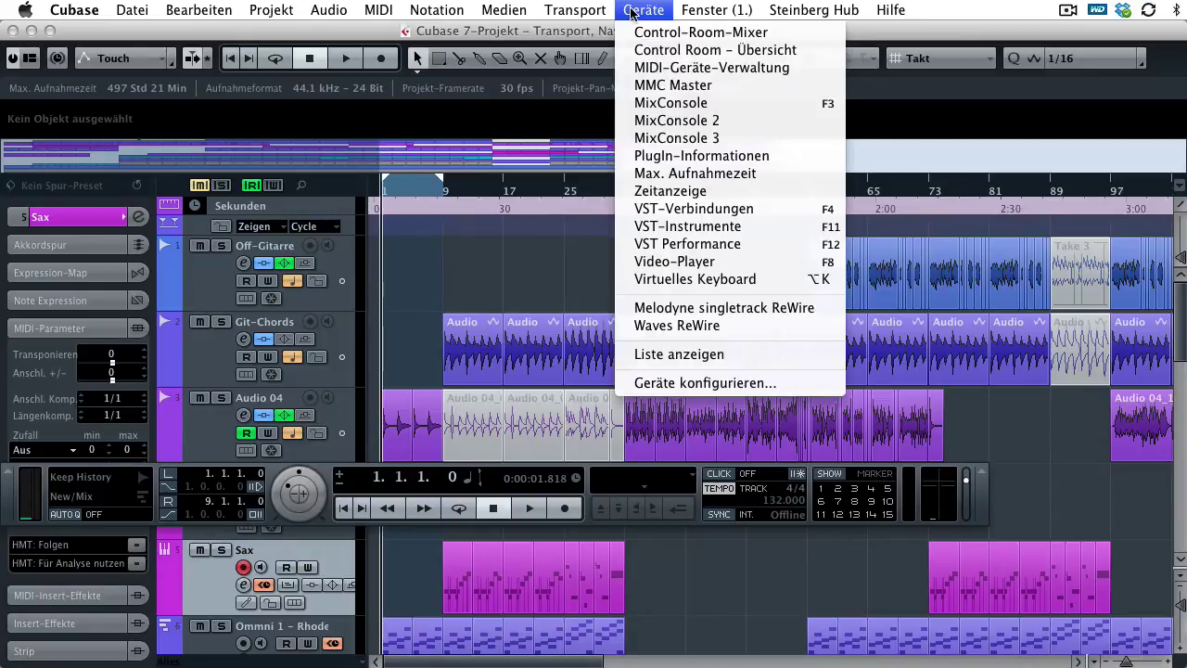
pyautogui.click(718, 244)
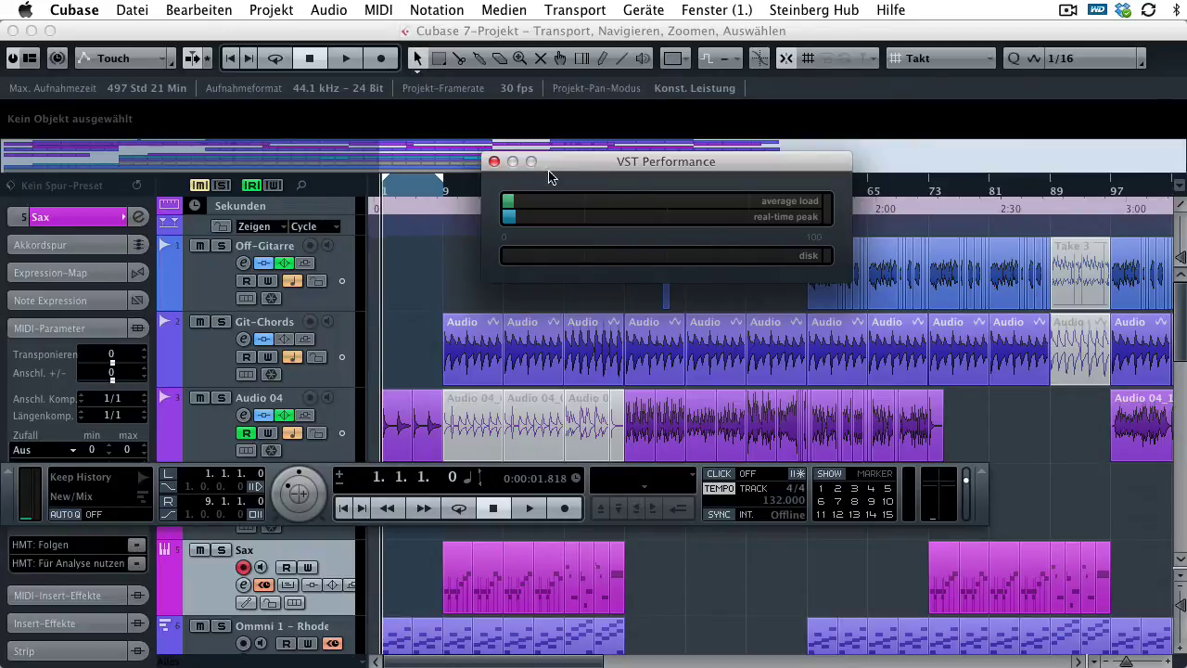
pyautogui.click(493, 162)
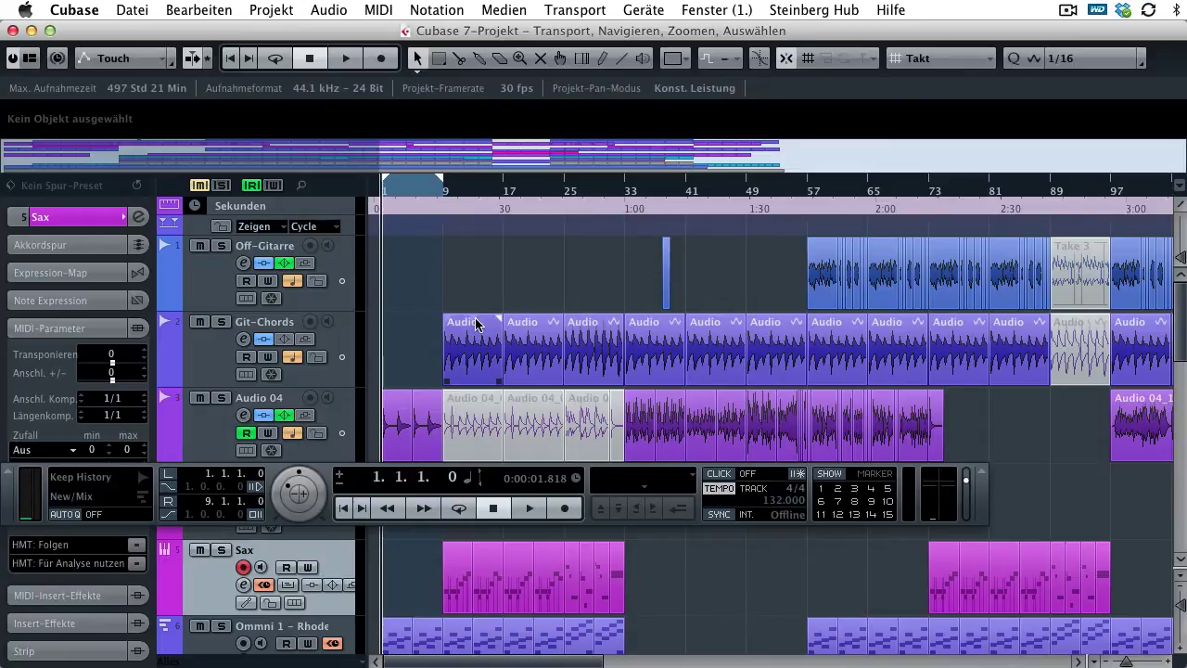
# - Draw a locator range ending at bar 25 in the ruler, and move the left locator to bar 1 and the right one to bar 3
pyautogui.moveTo(513, 168)
pyautogui.mouseDown()
pyautogui.moveTo(568, 167)
pyautogui.moveTo(505, 181)
pyautogui.mouseUp()
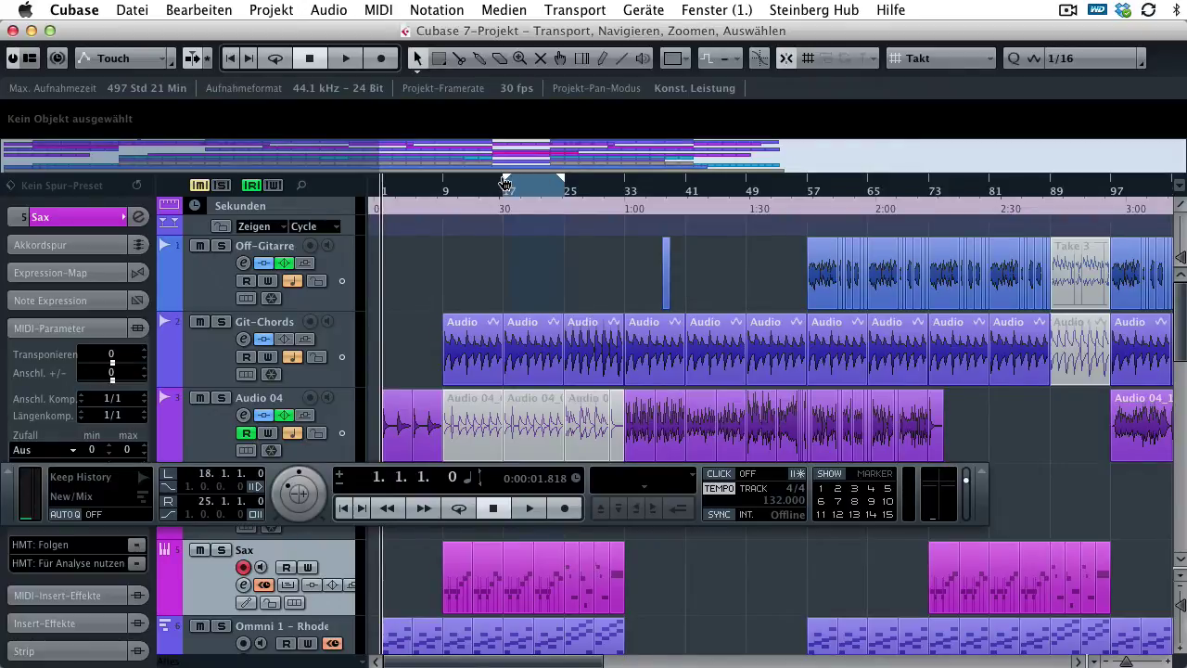
pyautogui.keyDown('super'); pyautogui.click(382, 190); pyautogui.keyUp('super')
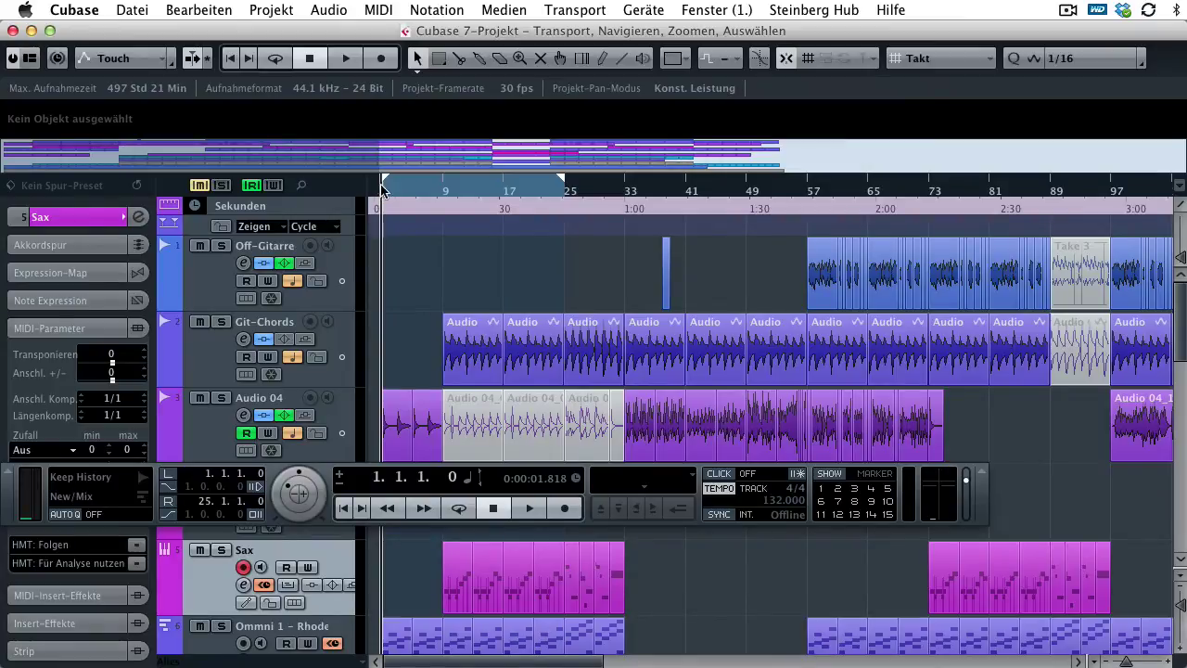
pyautogui.keyDown('alt'); pyautogui.click(391, 191); pyautogui.keyUp('alt')
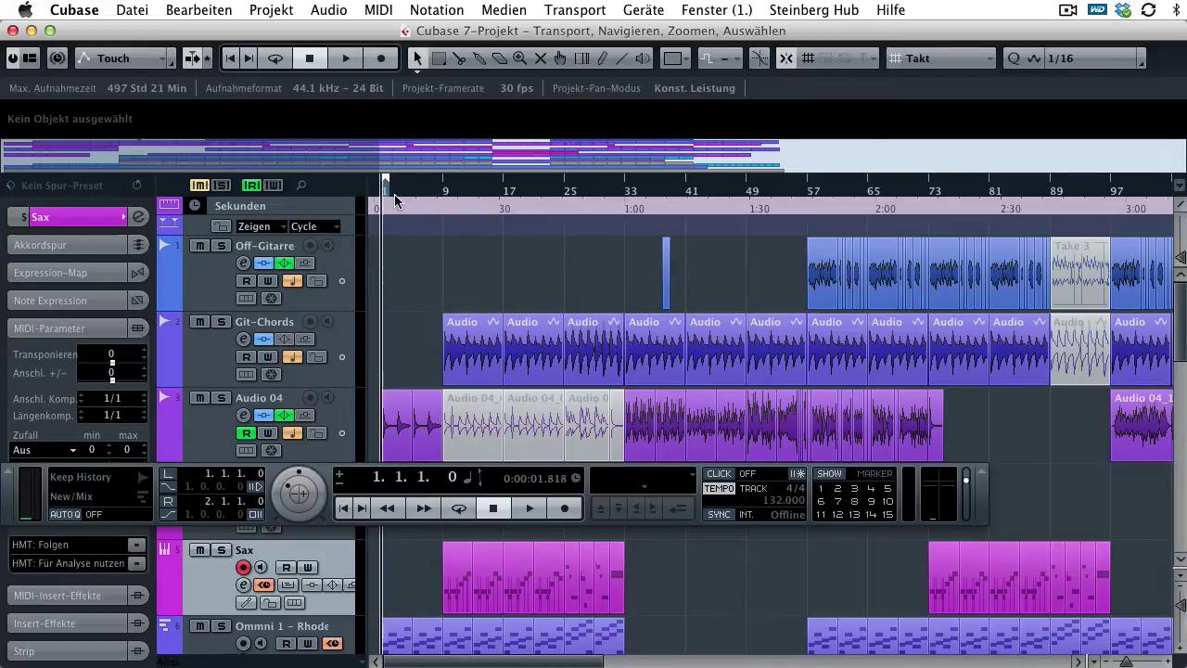
pyautogui.keyDown('alt'); pyautogui.click(394, 194); pyautogui.keyUp('alt')
# - Turn on the cycle and briefly play the loop between the locators
pyautogui.click(459, 509)
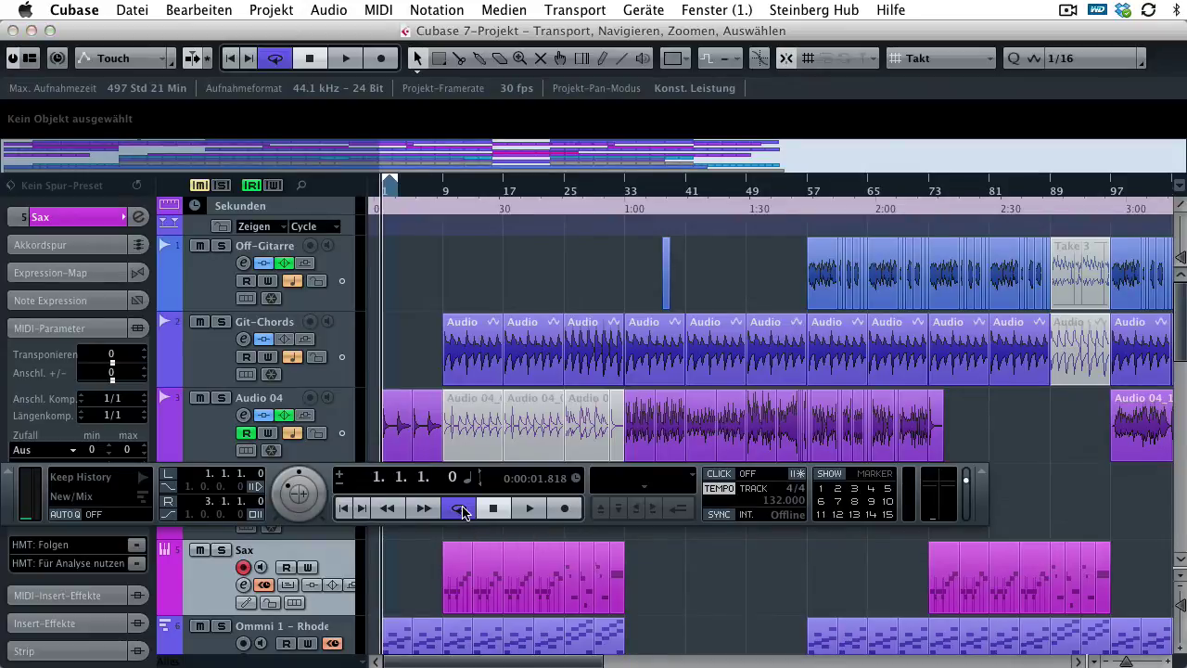
pyautogui.press('space')
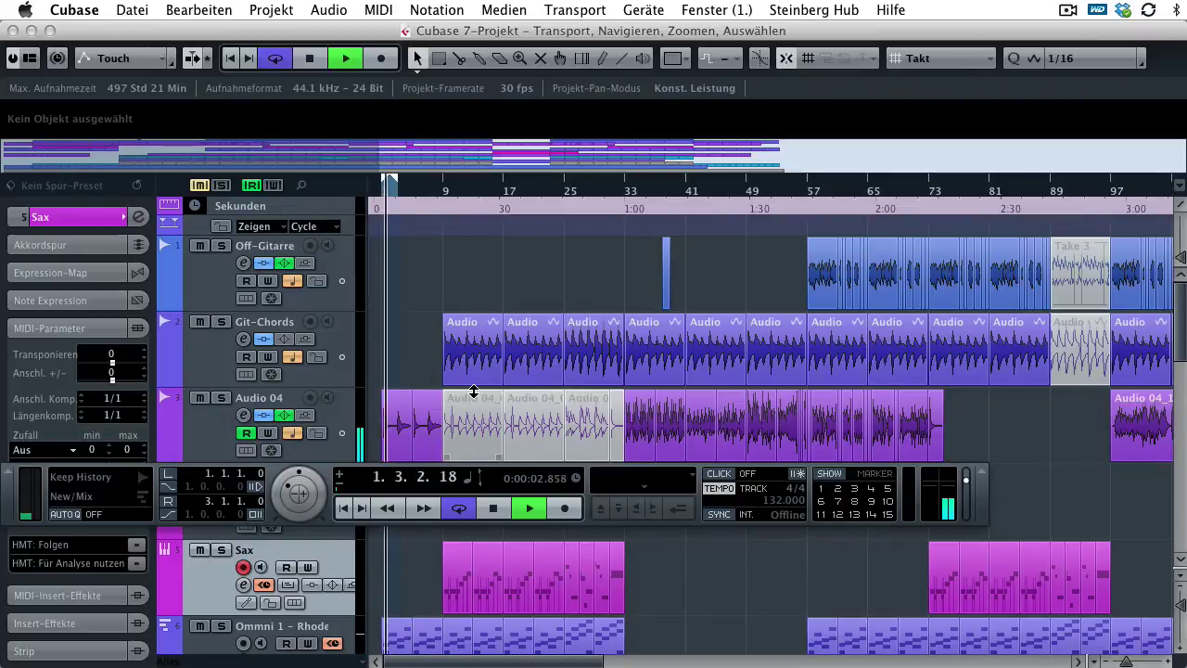
pyautogui.press('space')
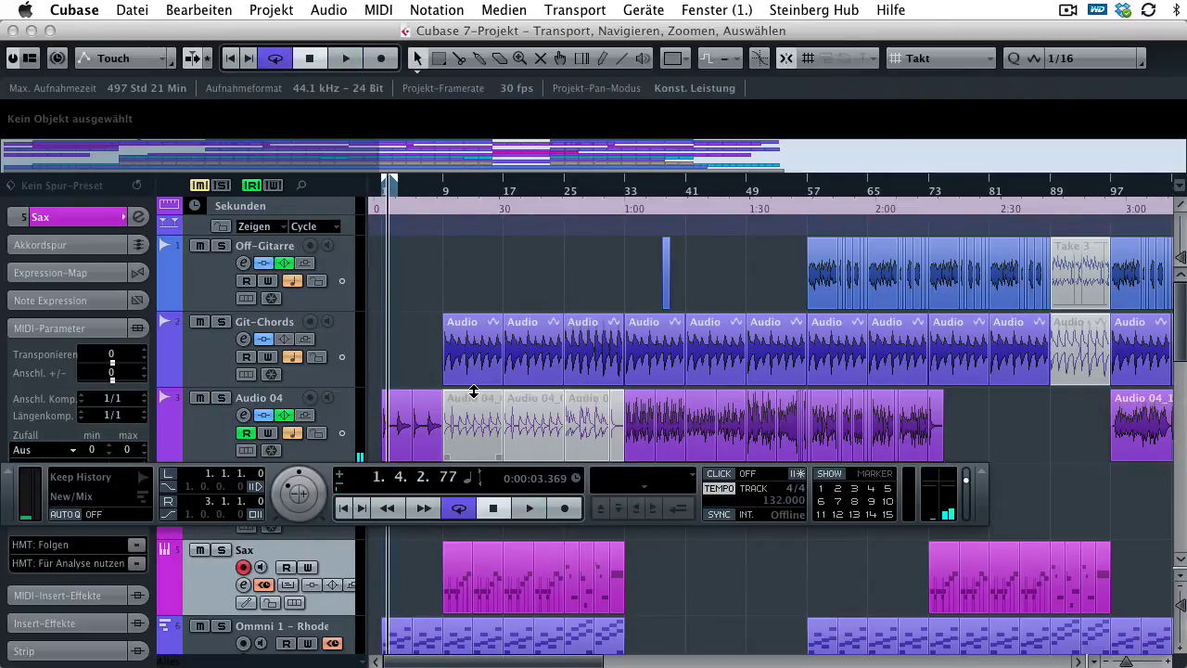
# - Reverse the locators, with the left at bar 9 and the right at bar 3, and play the project through that range
pyautogui.click(444, 169)
pyautogui.moveTo(444, 169); pyautogui.dragTo(397, 173)
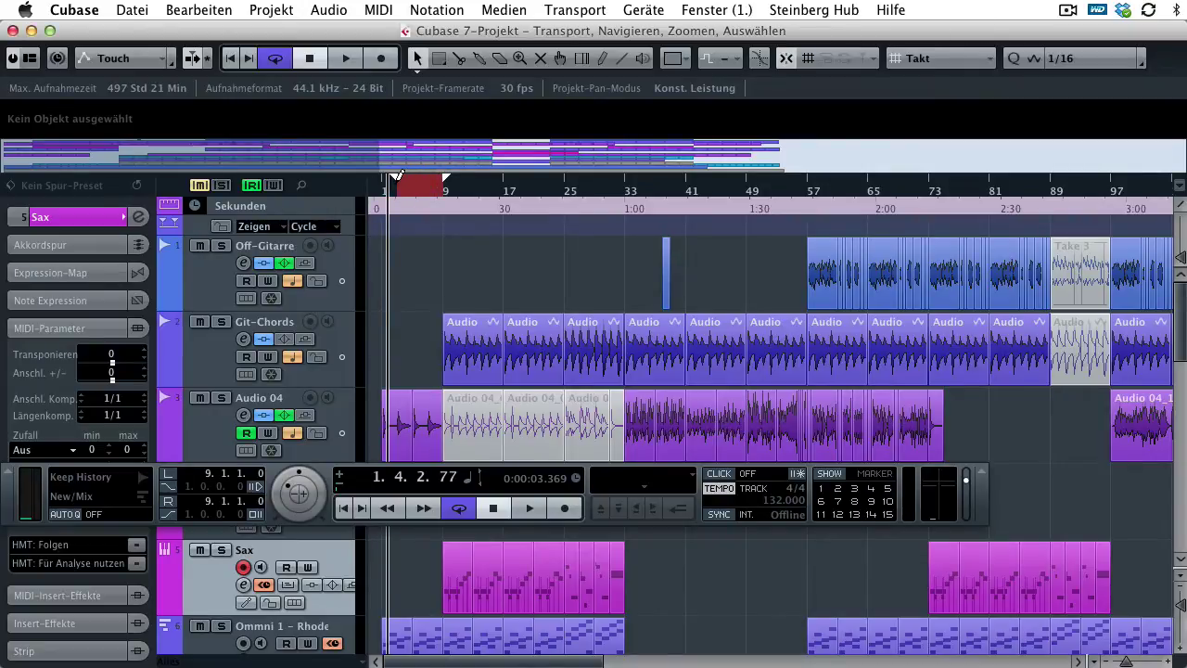
pyautogui.press('space')
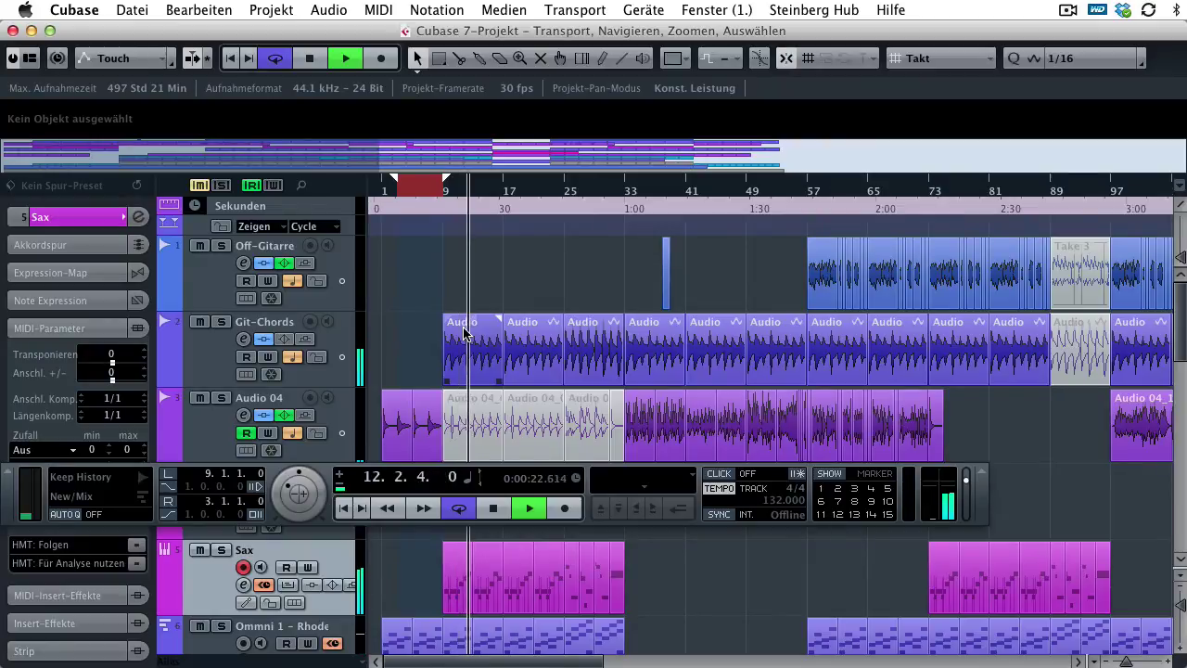
pyautogui.press('space')
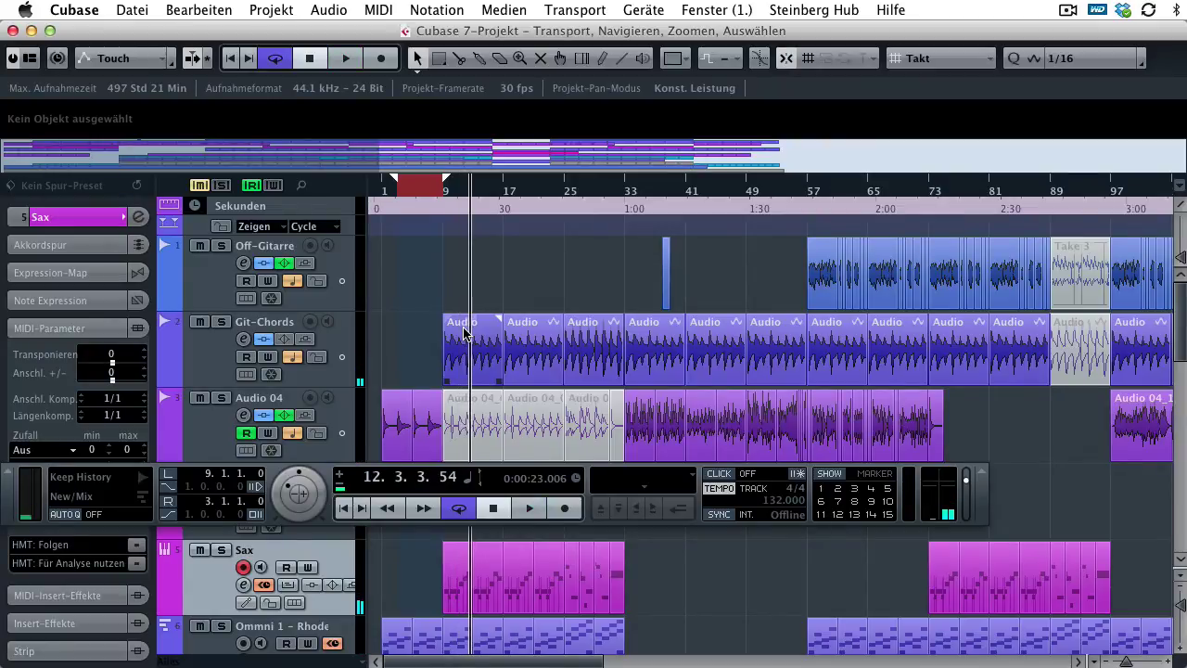
# - Set the left locator to bar 1 and the right locator to bar 5, and jump the project cursor to each
pyautogui.click(212, 475)
pyautogui.write('1')
pyautogui.press('Return')
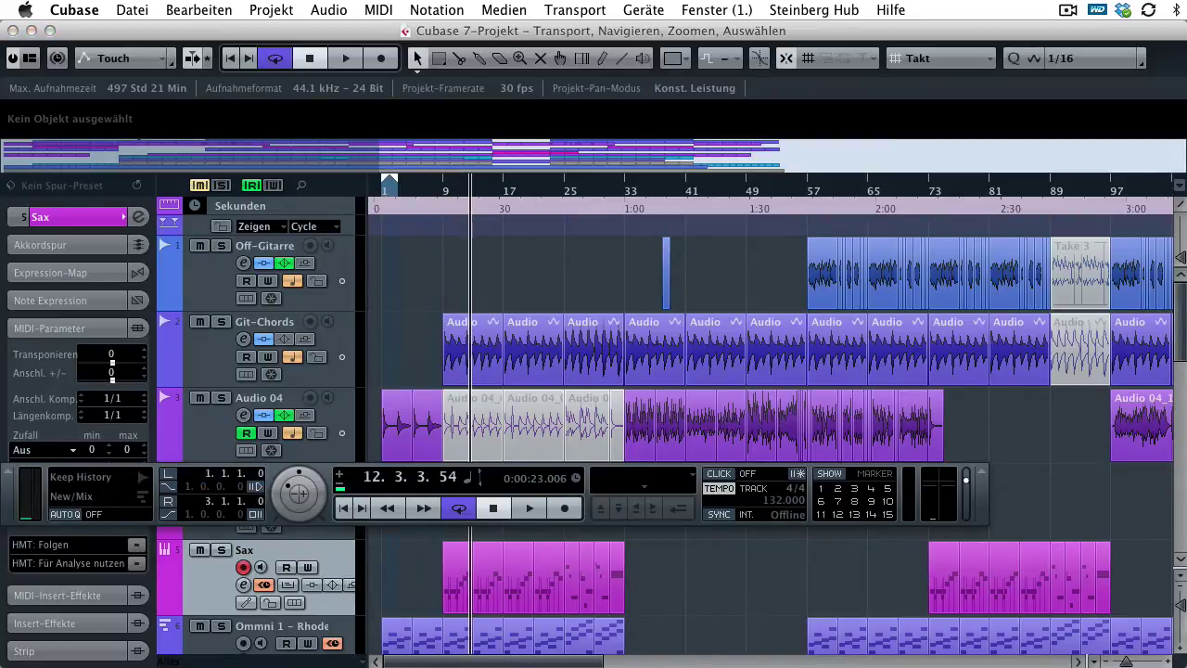
pyautogui.click(212, 505)
pyautogui.write('5')
pyautogui.press('Return')
pyautogui.click(170, 479)
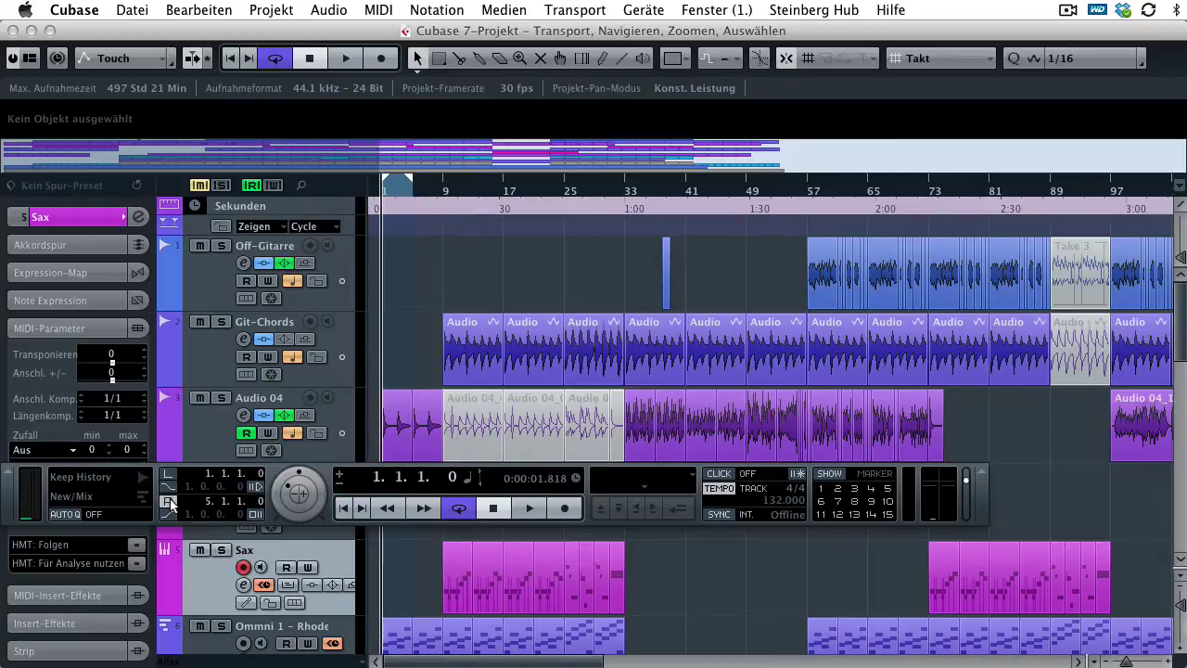
pyautogui.click(170, 502)
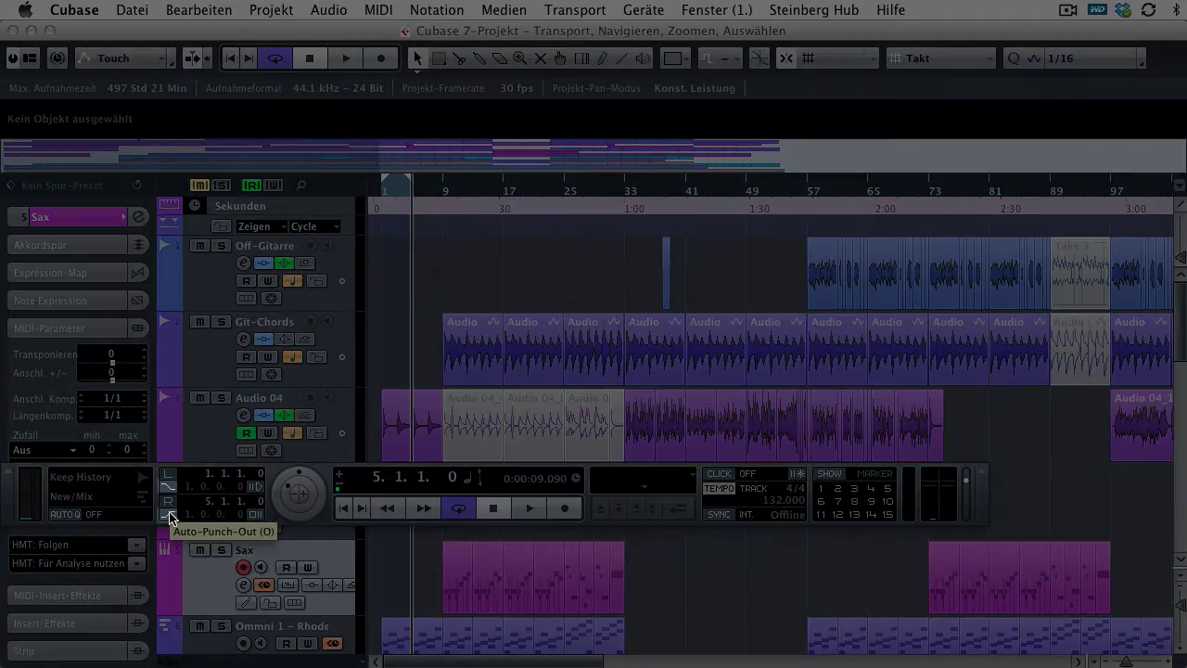
# - Set up punch recording on the Sax track with Auto-Punch-In, Auto-Punch-Out and the locators at bars 5 and 9
pyautogui.click(168, 486)
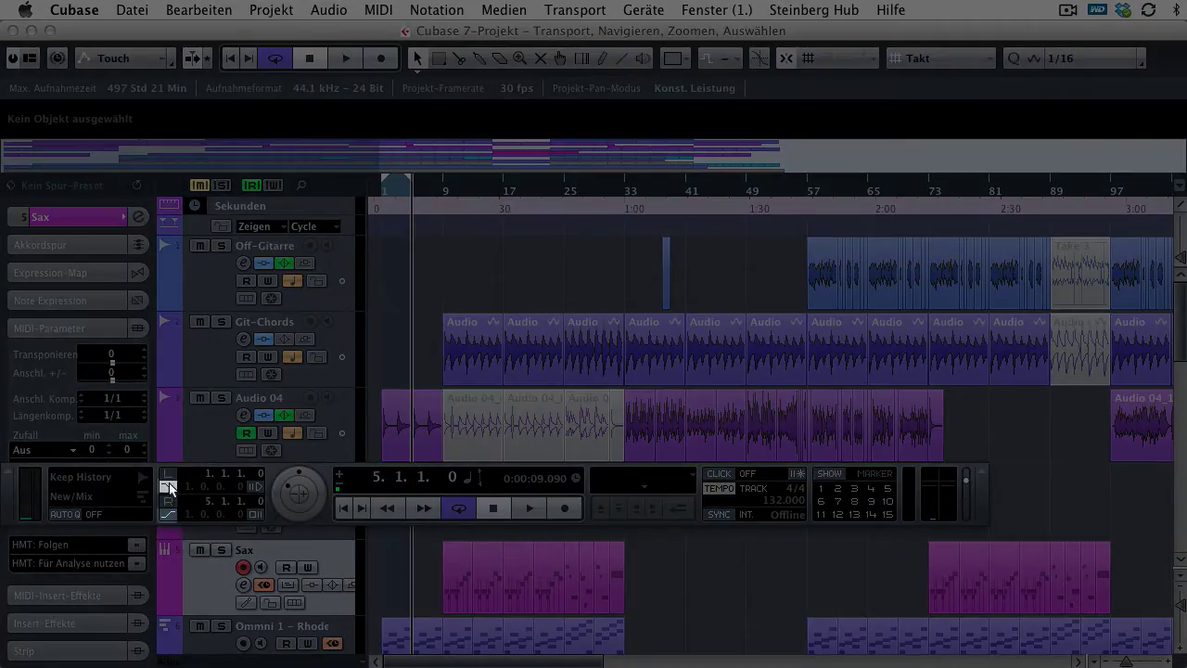
pyautogui.click(171, 515)
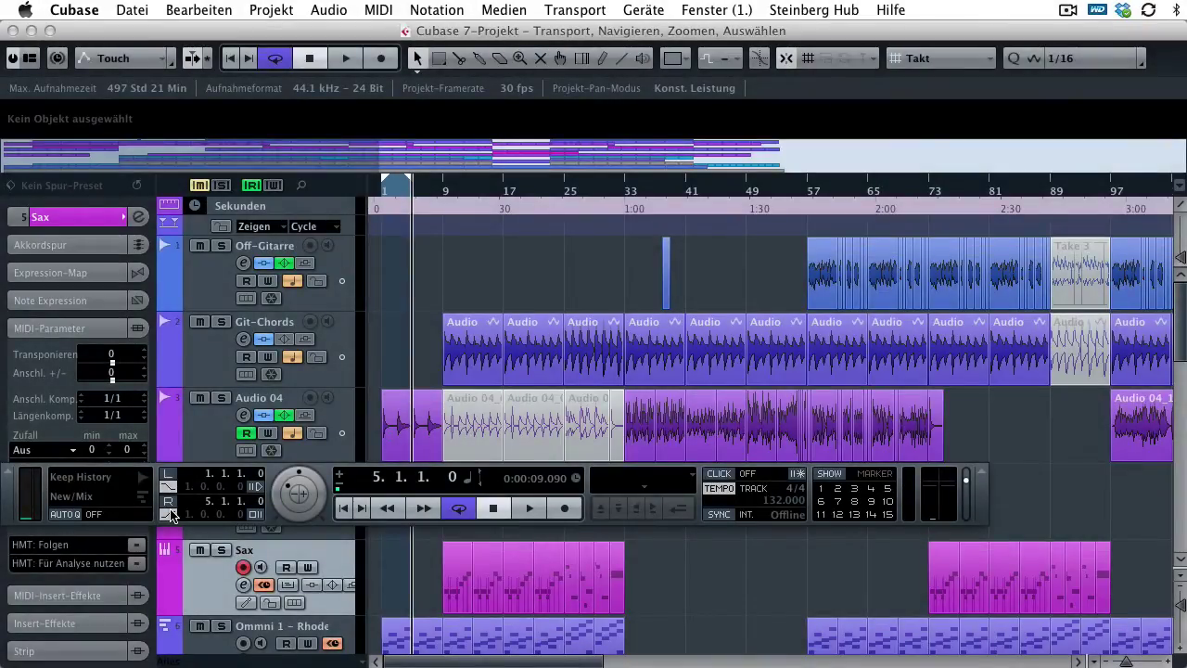
pyautogui.doubleClick(244, 568)
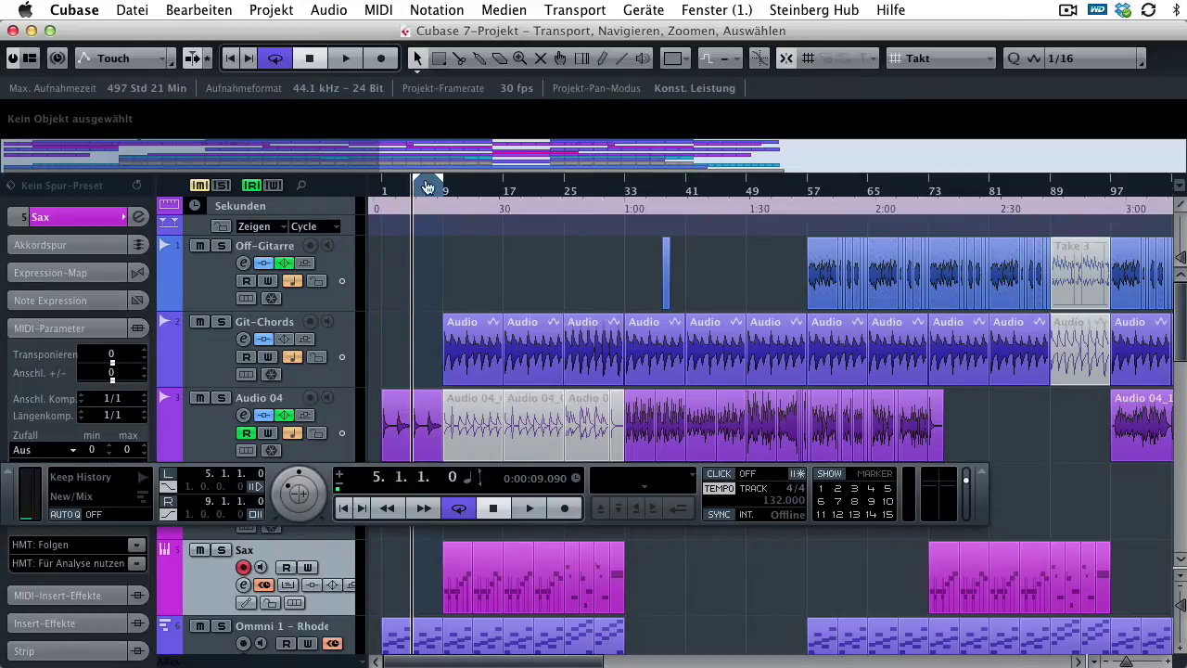
# - Return the project cursor to bar 1, turn off the cycle and start playback
pyautogui.click(384, 191)
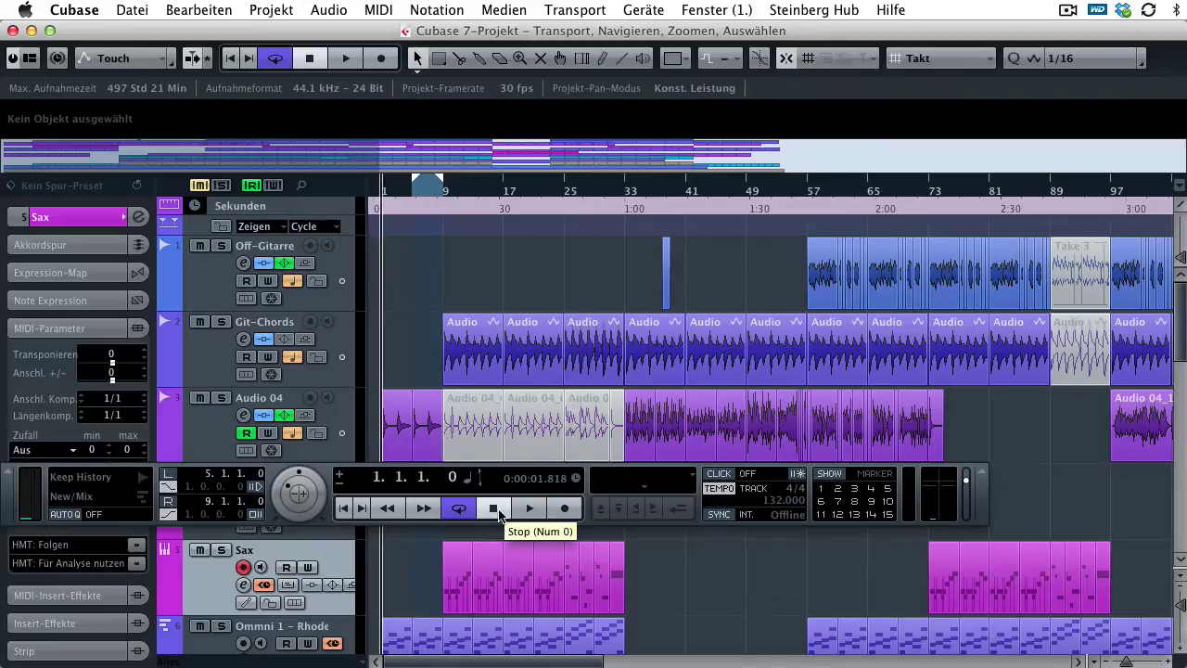
pyautogui.click(460, 509)
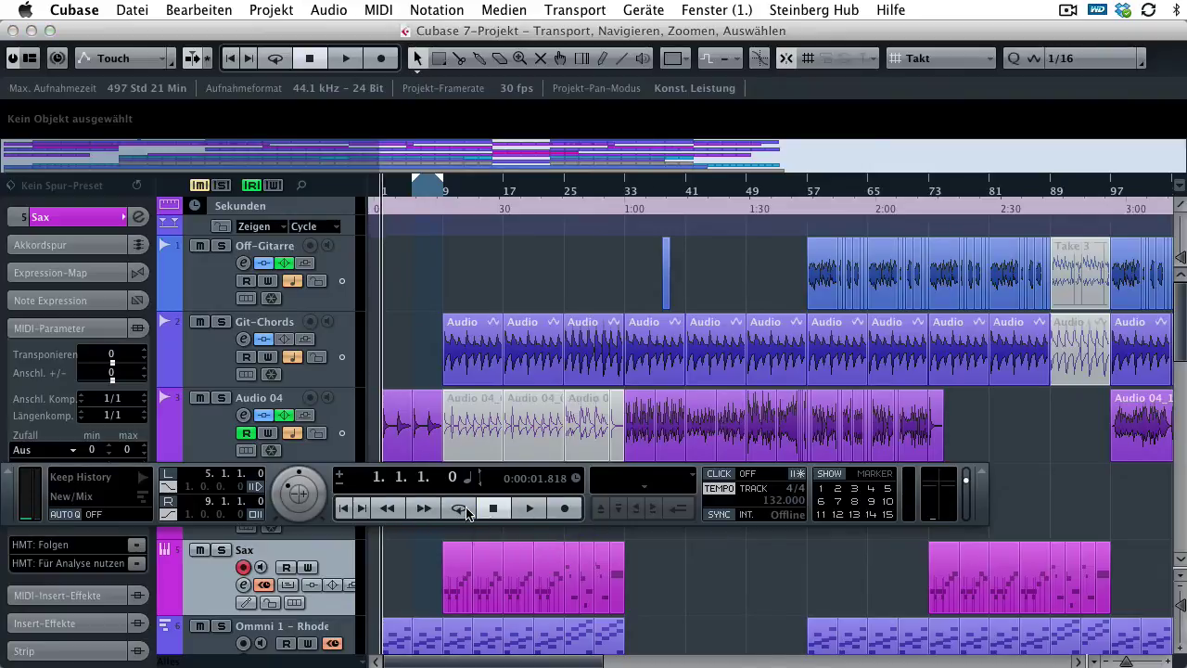
pyautogui.click(532, 509)
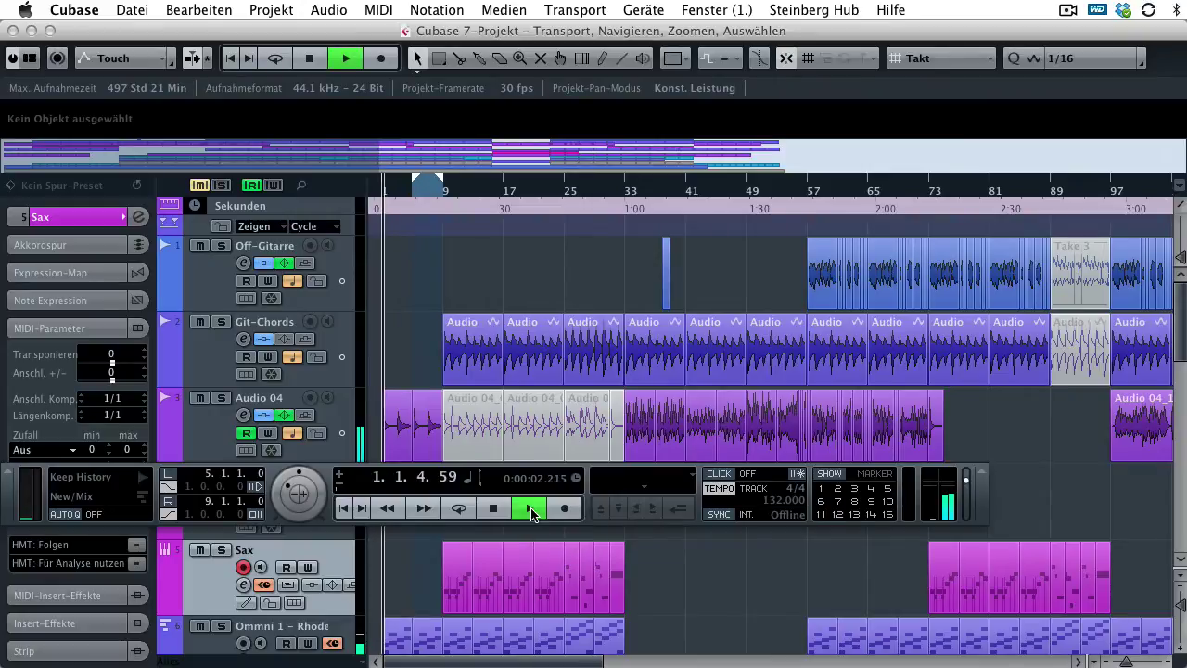
# - Show the virtual keyboard, use it to record a part on the Sax track between bars 5 and 9, and stop the transport
pyautogui.hotkey('alt', 'k')
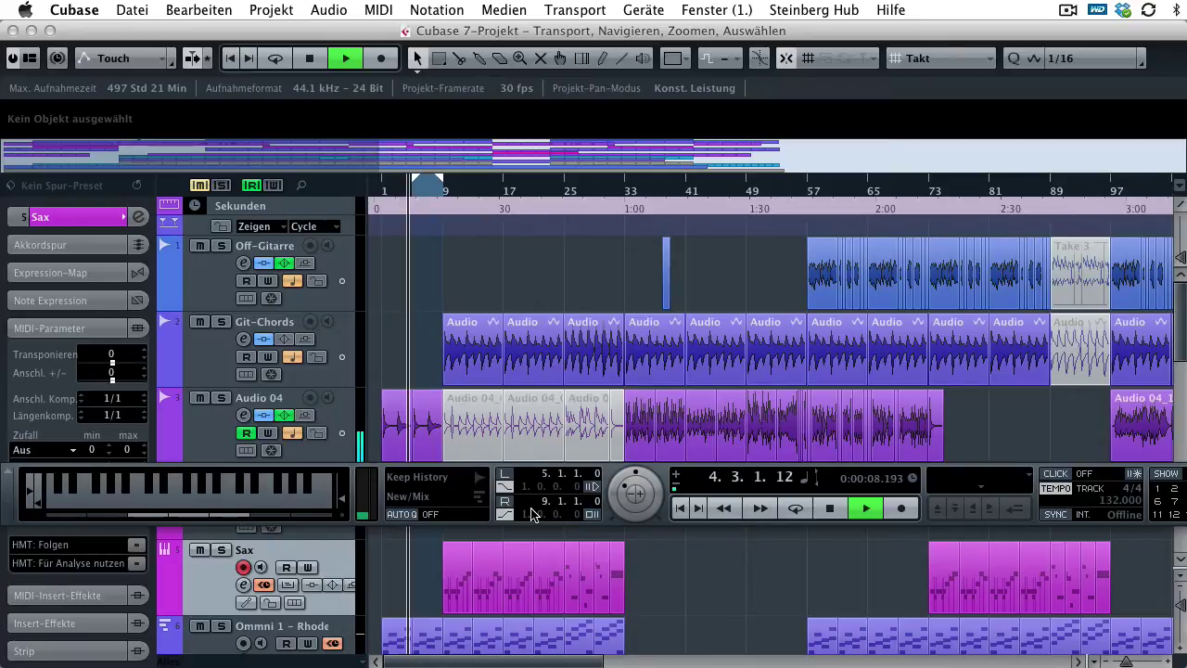
pyautogui.press('KP_Multiply')
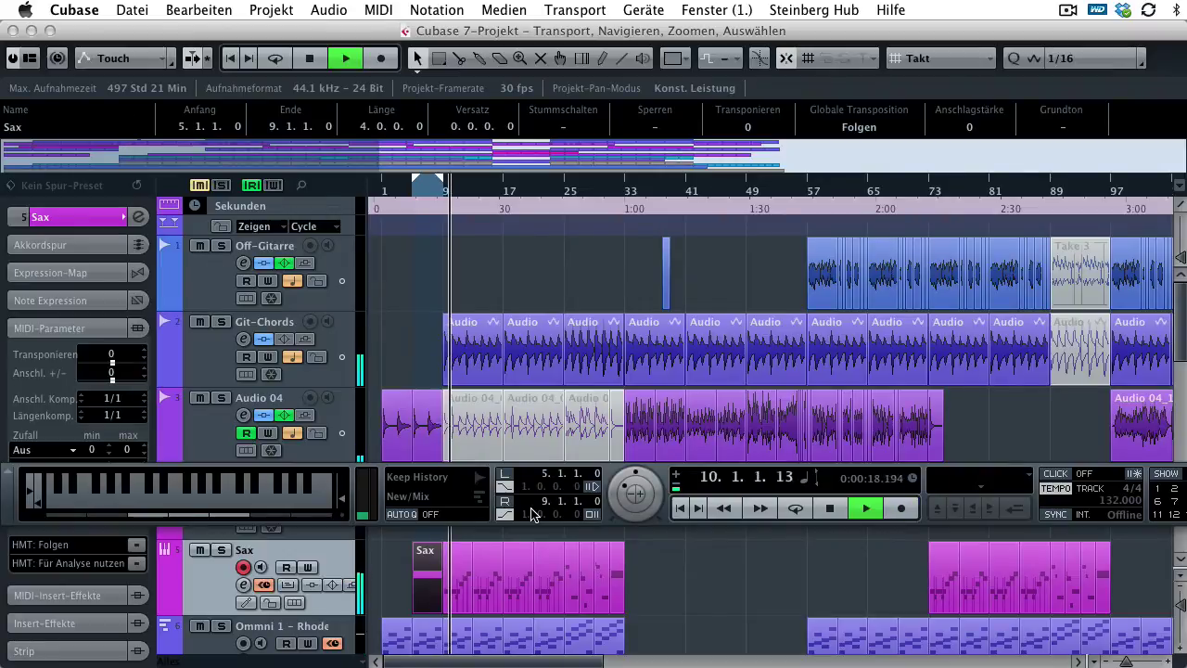
pyautogui.press('space')
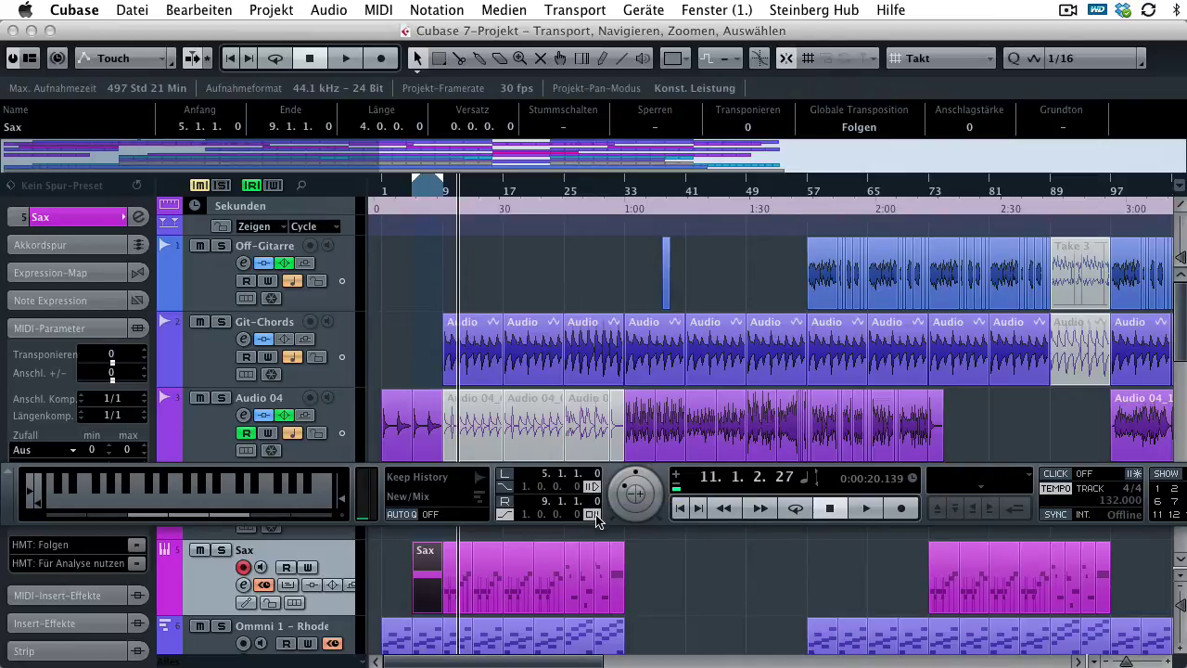
# - Set both the preroll and the postroll to 2 bars and hide the virtual keyboard
pyautogui.doubleClick(538, 486)
pyautogui.write('2')
pyautogui.press('Return')
pyautogui.doubleClick(545, 515)
pyautogui.write('2')
pyautogui.press('Return')
pyautogui.hotkey('alt', 'k')
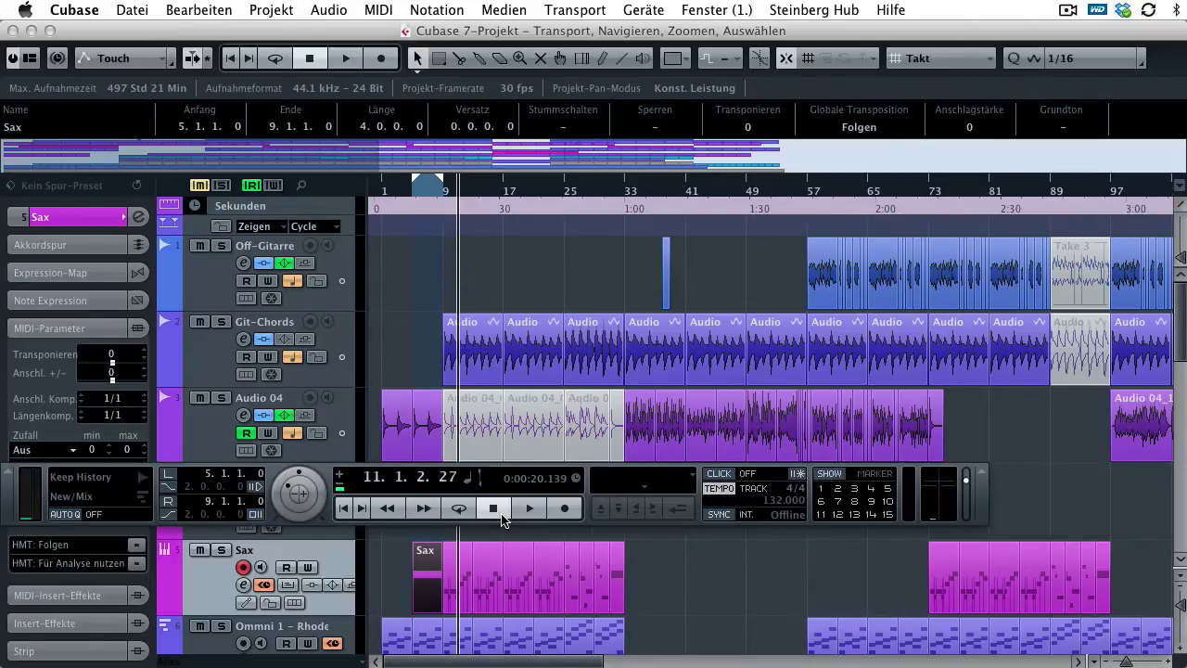
# - Disarm recording on the Sax track, play the project from the start and control playback with the shuttle and jog wheel
pyautogui.click(243, 566)
pyautogui.press('Home')
pyautogui.press('space')
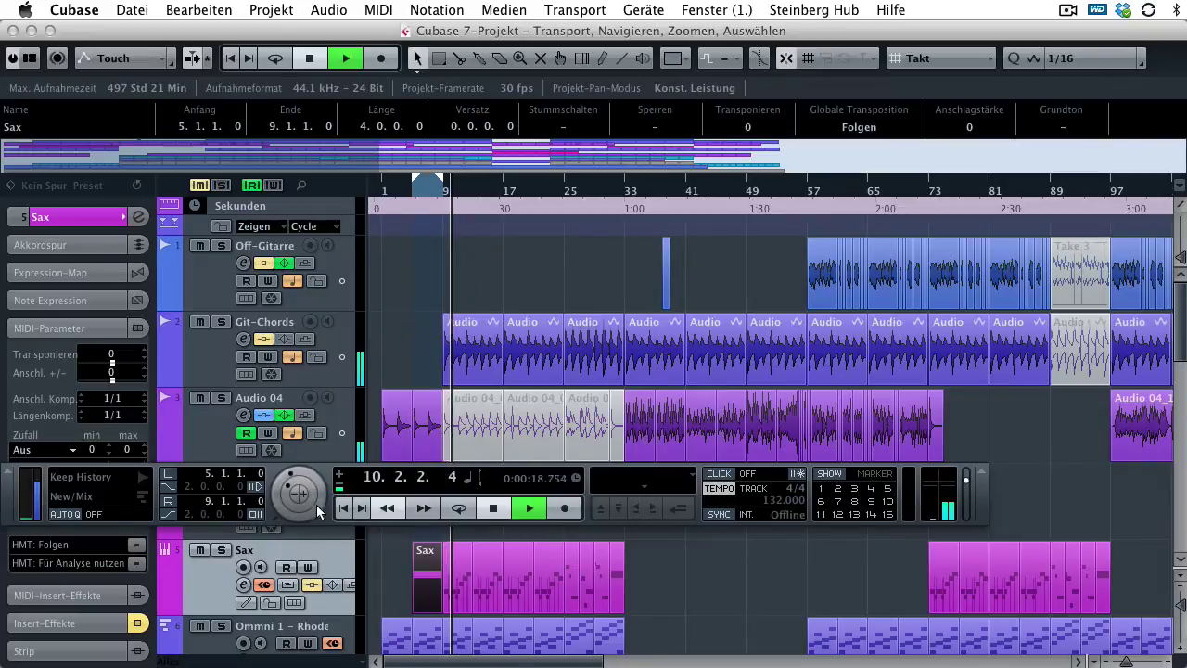
pyautogui.press('KP_Add')
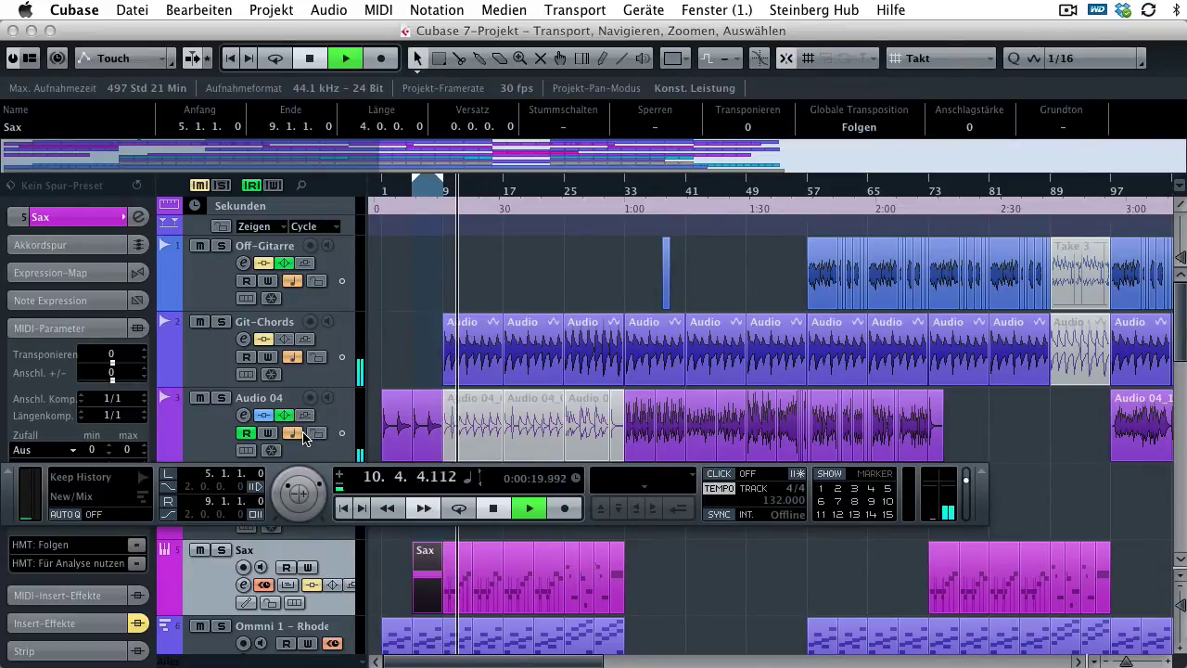
pyautogui.press('space')
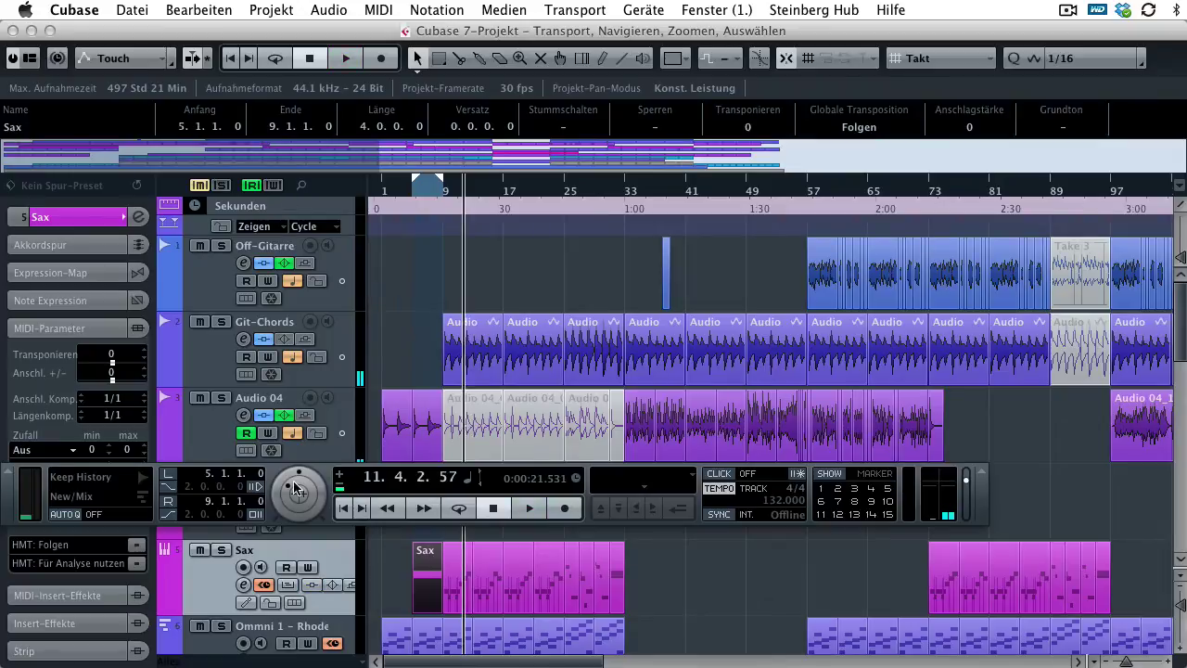
pyautogui.press('space')
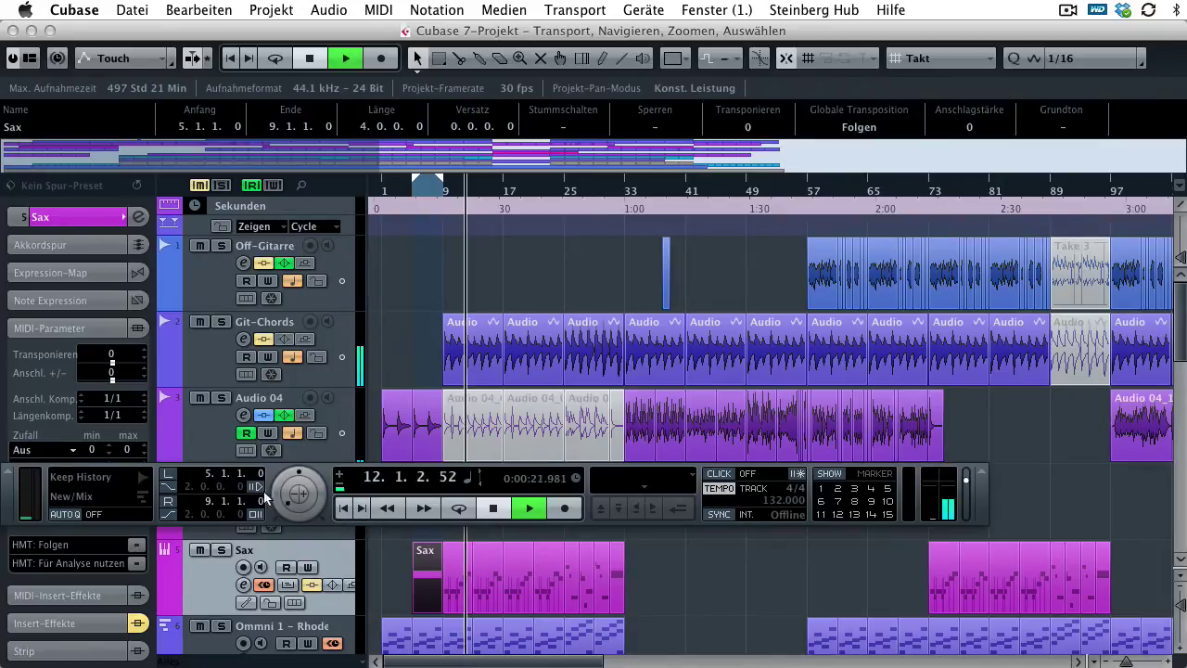
pyautogui.moveTo(358, 488); pyautogui.dragTo(217, 539)
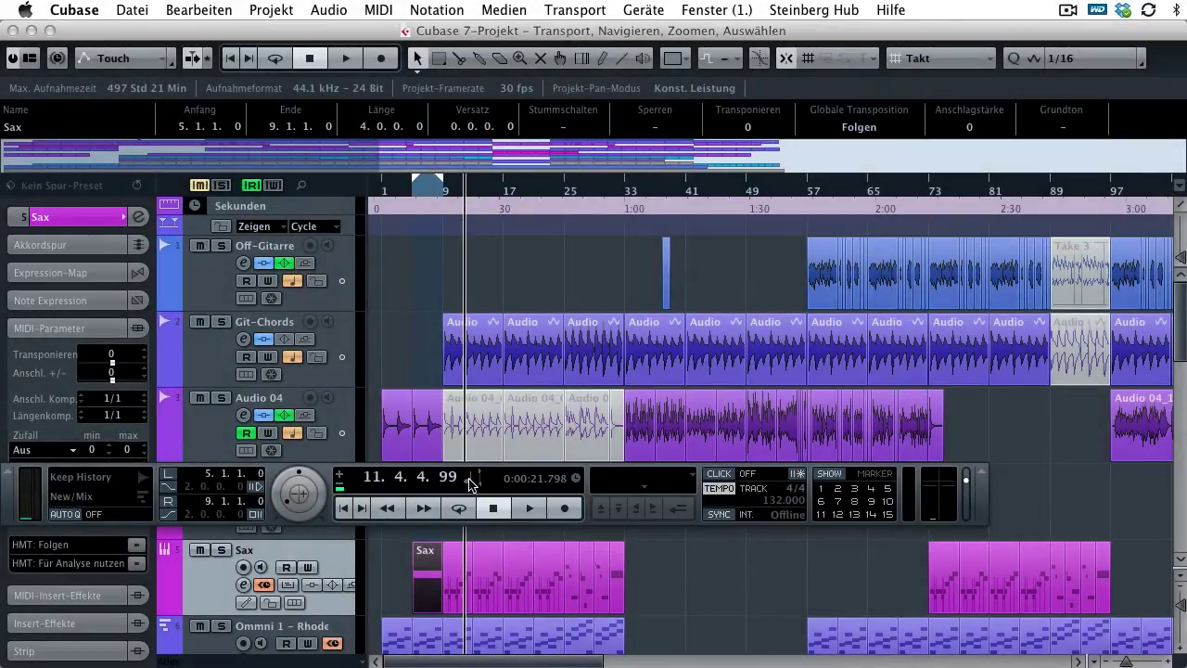
# - Review the primary and secondary time format choices and set the primary time format to Timecode
pyautogui.click(471, 484)
pyautogui.click(471, 479)
pyautogui.click(580, 480)
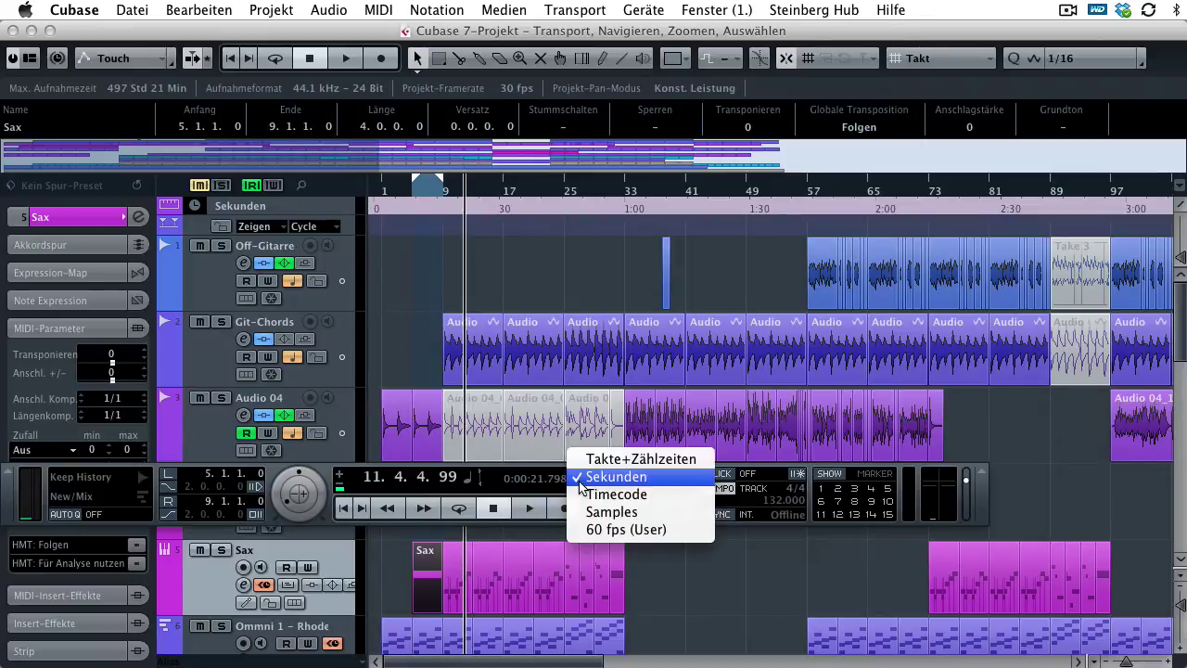
pyautogui.click(581, 484)
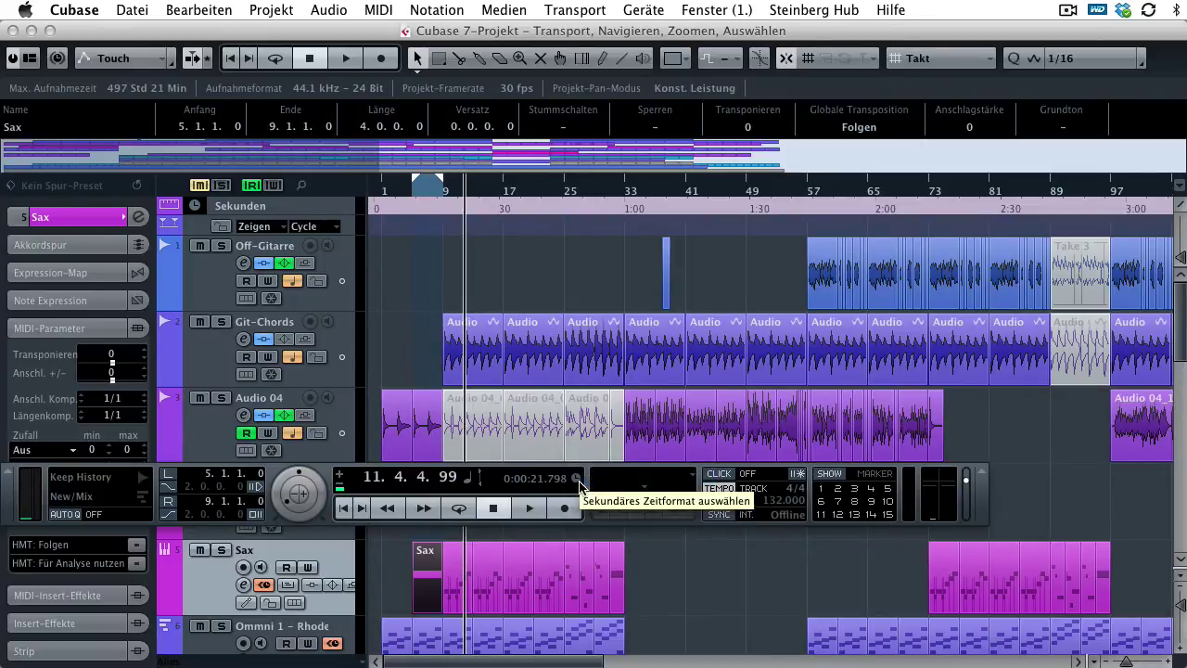
pyautogui.click(471, 484)
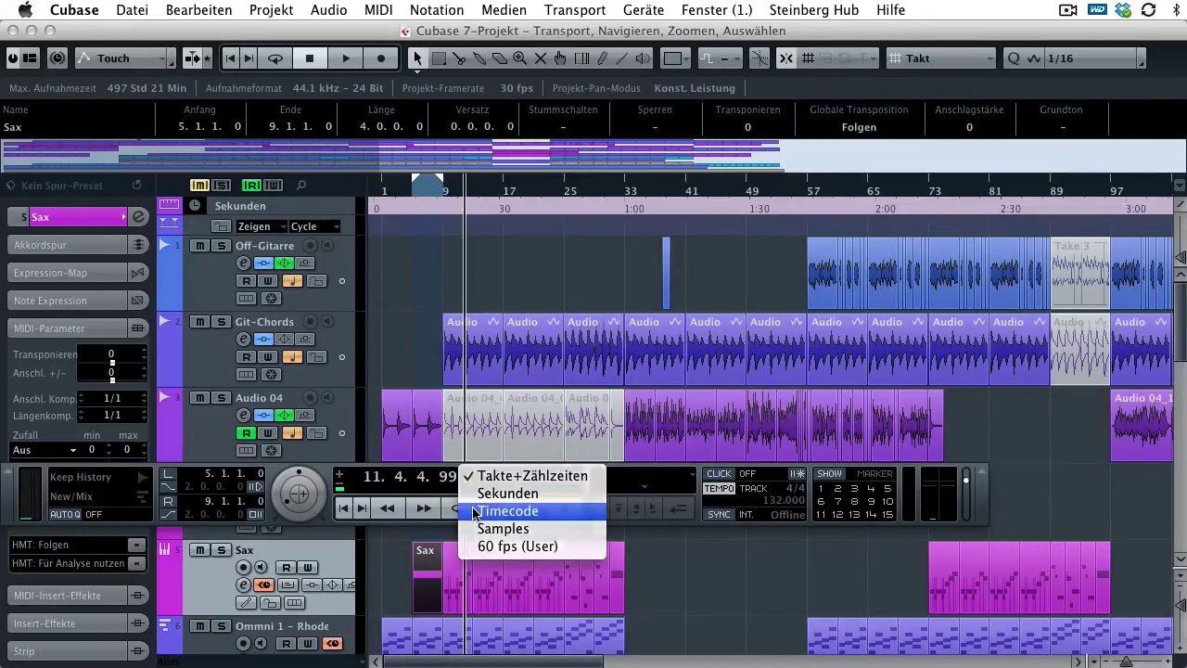
pyautogui.click(484, 511)
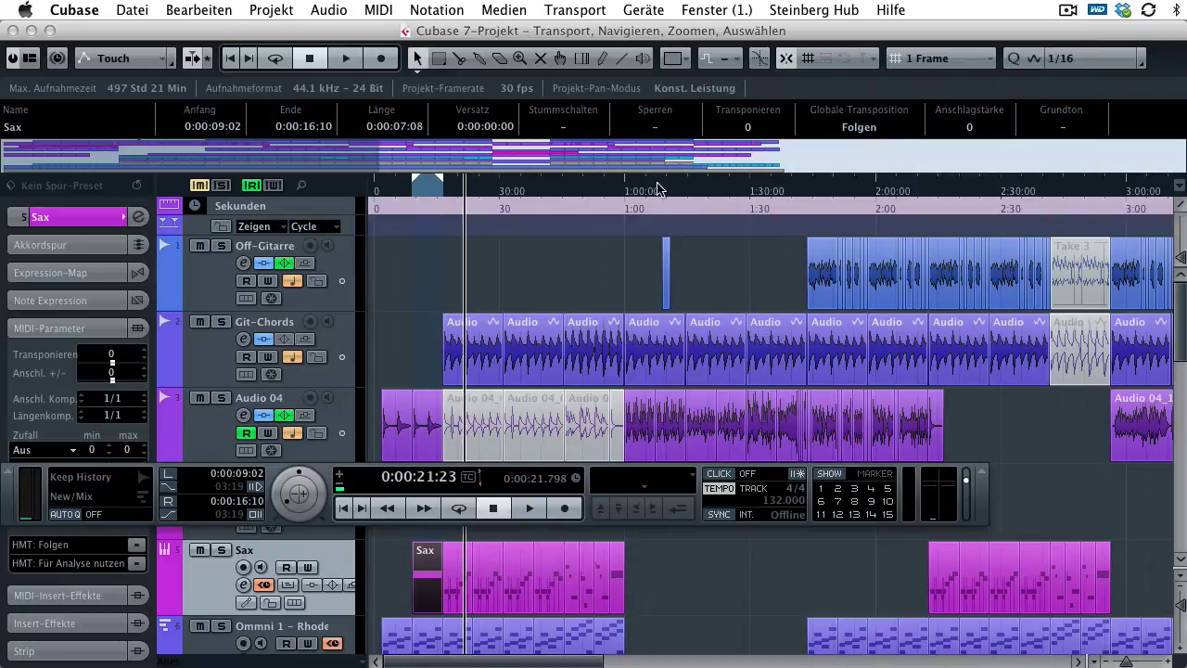
# - Set the display format to Takte+Zählzeiten in the project settings and as the transport's primary time format
pyautogui.click(388, 93)
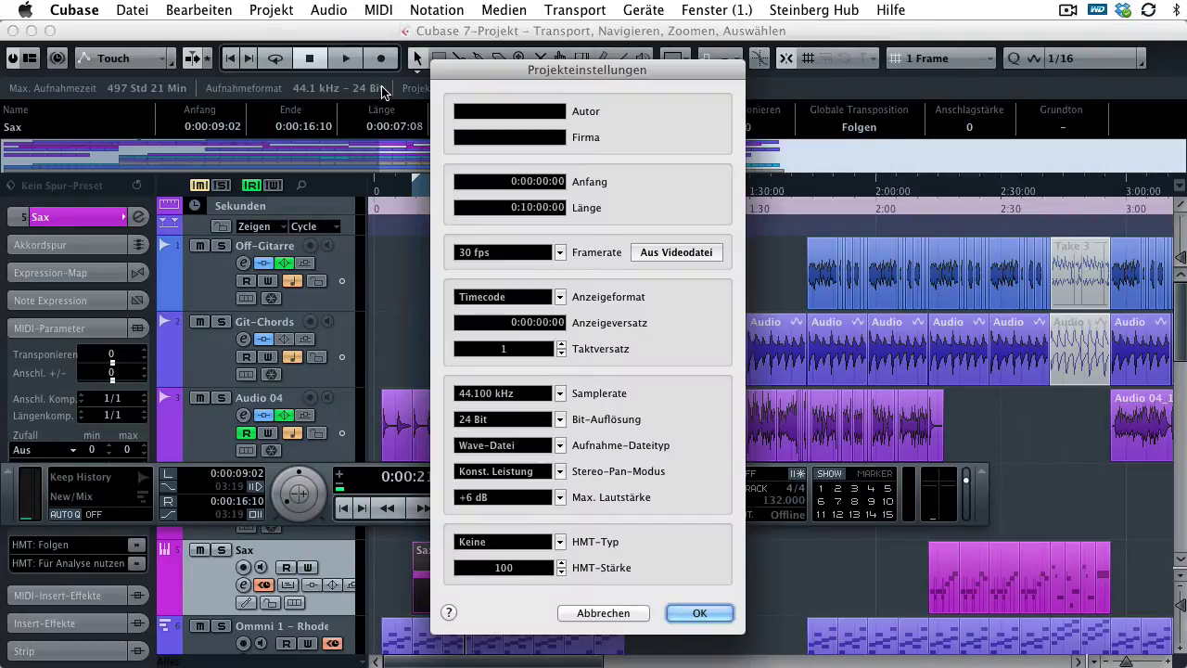
pyautogui.click(558, 298)
pyautogui.click(556, 263)
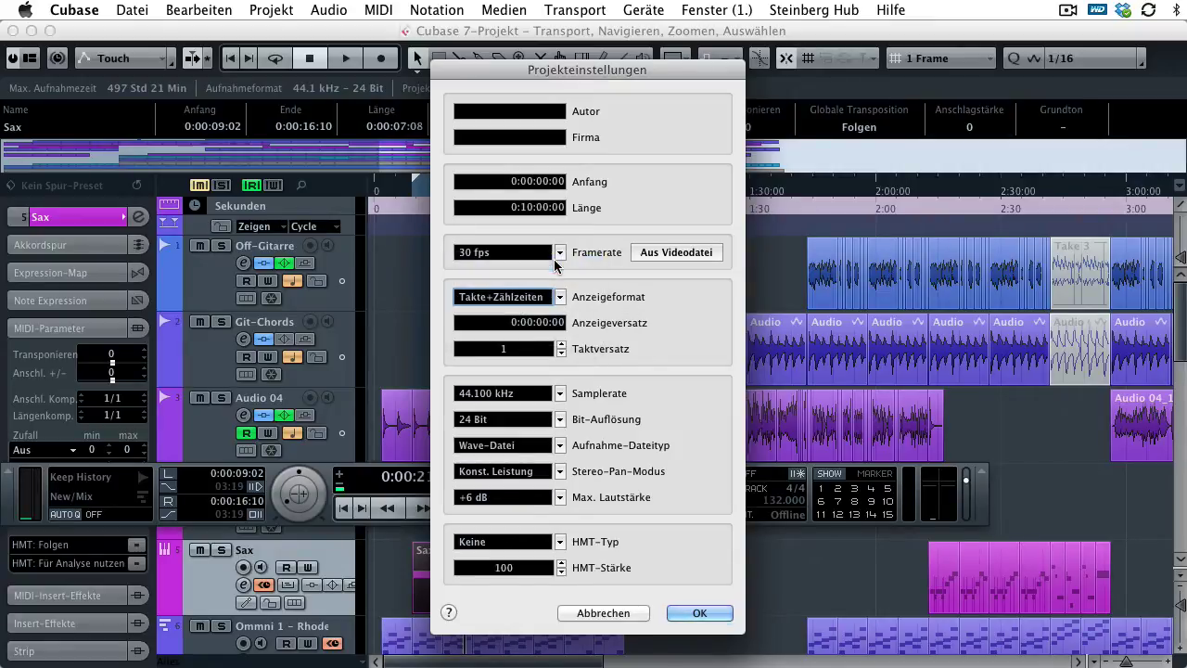
pyautogui.click(700, 613)
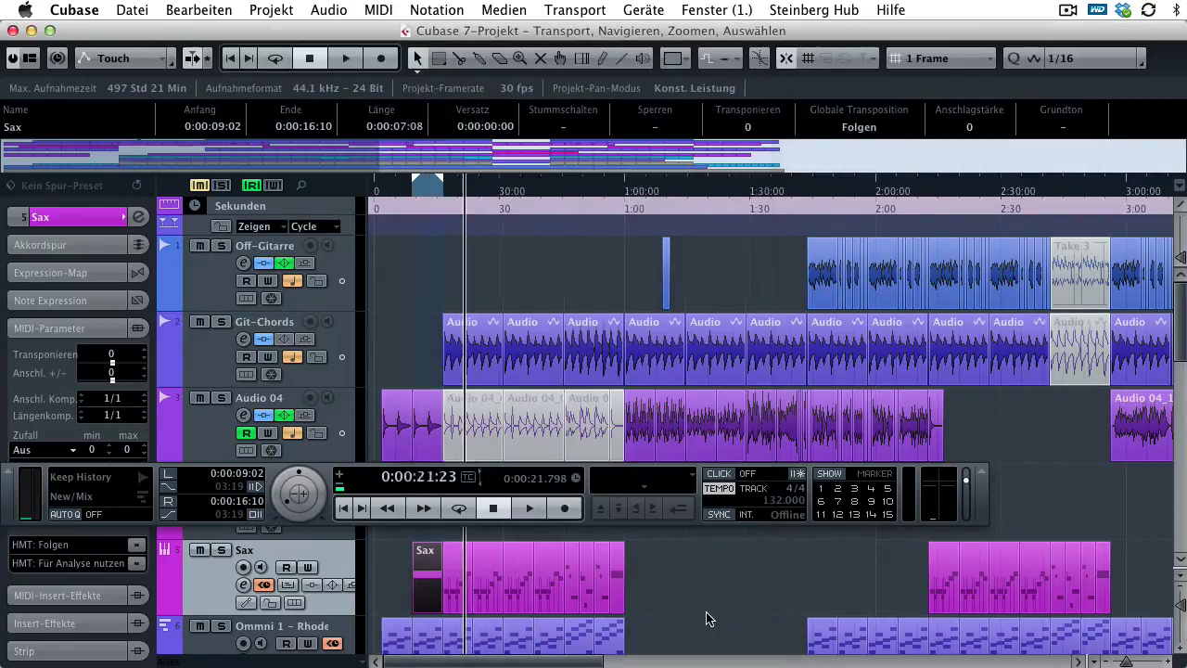
pyautogui.click(481, 478)
pyautogui.click(482, 478)
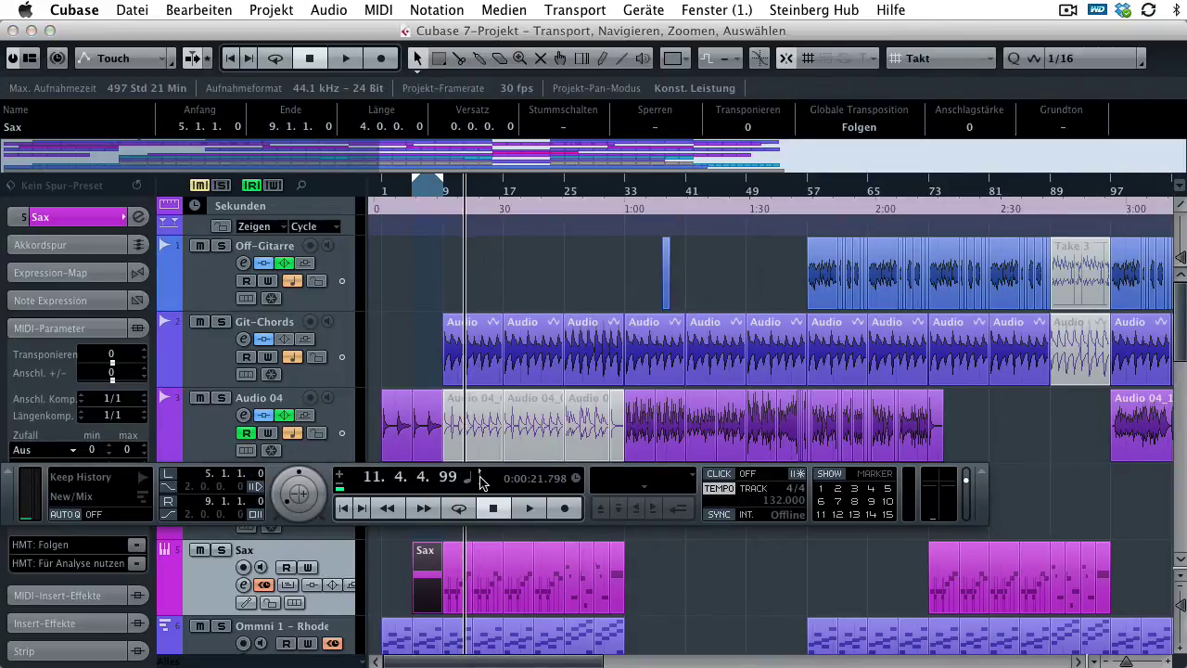
pyautogui.click(481, 478)
pyautogui.click(481, 479)
# - Nudge the project cursor forward bar by bar to bar 17 and back to bar 13
pyautogui.click(341, 475)
pyautogui.click(342, 475)
pyautogui.click(341, 475)
pyautogui.click(340, 475)
pyautogui.click(341, 475)
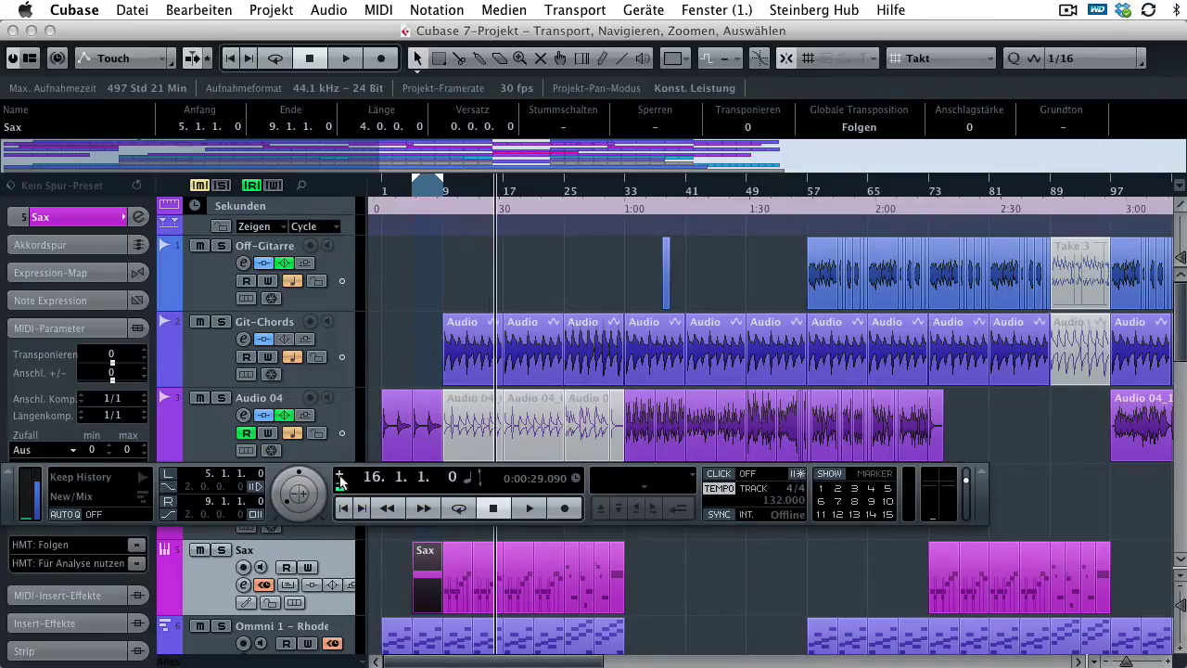
pyautogui.click(340, 475)
pyautogui.click(340, 488)
pyautogui.click(340, 488)
pyautogui.click(340, 488)
pyautogui.click(340, 488)
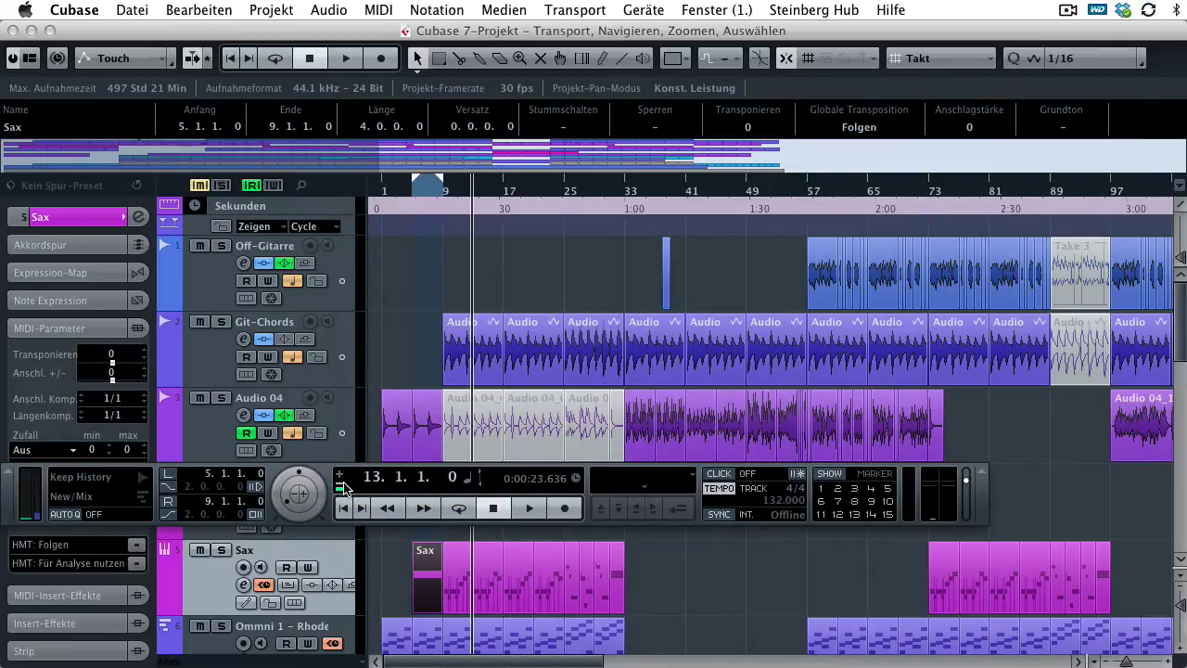
# - Move the project cursor to about bar 14 with the position slider, and set its position to bar 2 numerically
pyautogui.moveTo(344, 496)
pyautogui.mouseDown()
pyautogui.moveTo(388, 498)
pyautogui.moveTo(347, 496)
pyautogui.mouseUp()
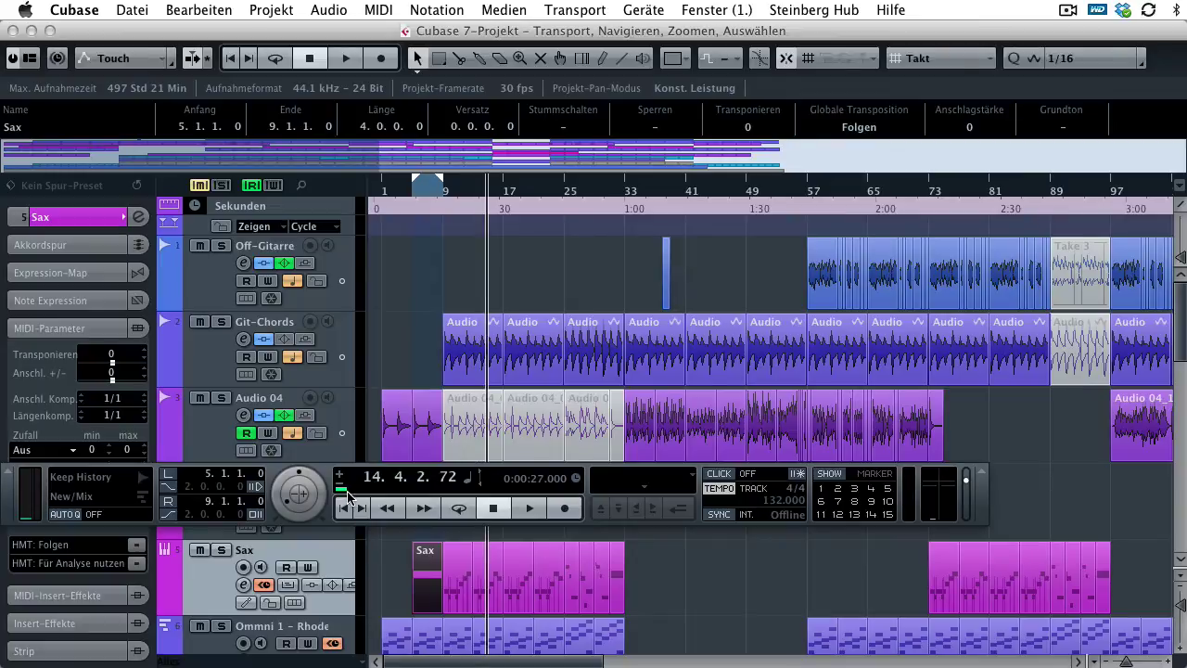
pyautogui.doubleClick(387, 480)
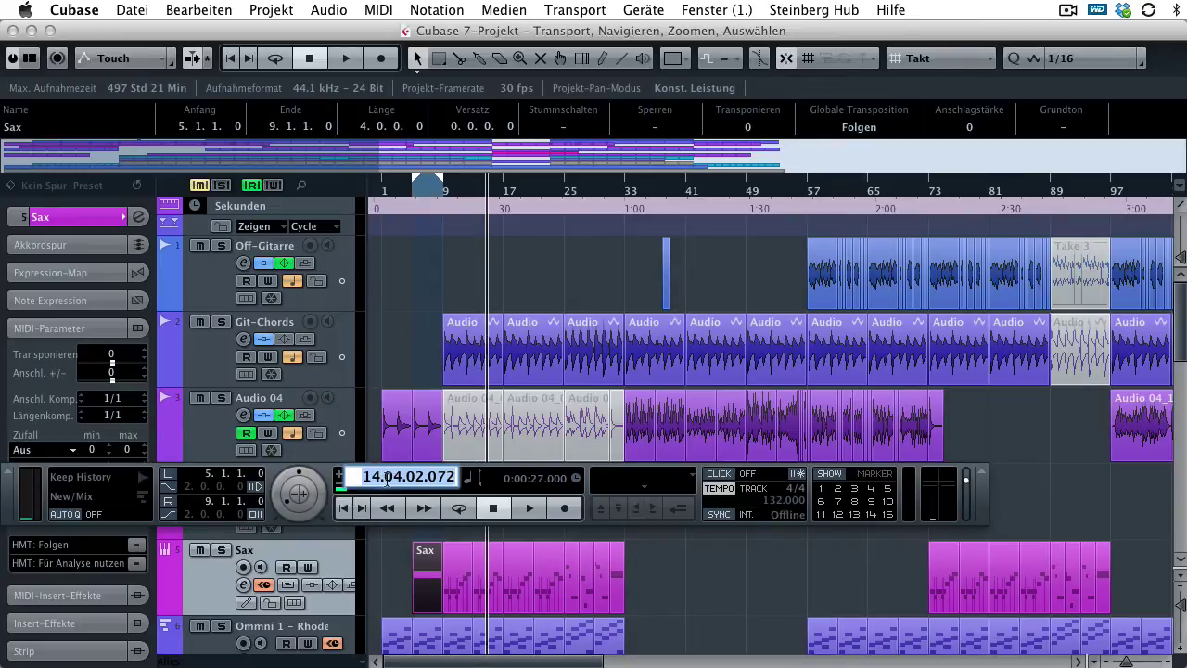
pyautogui.write('2')
pyautogui.press('Return')
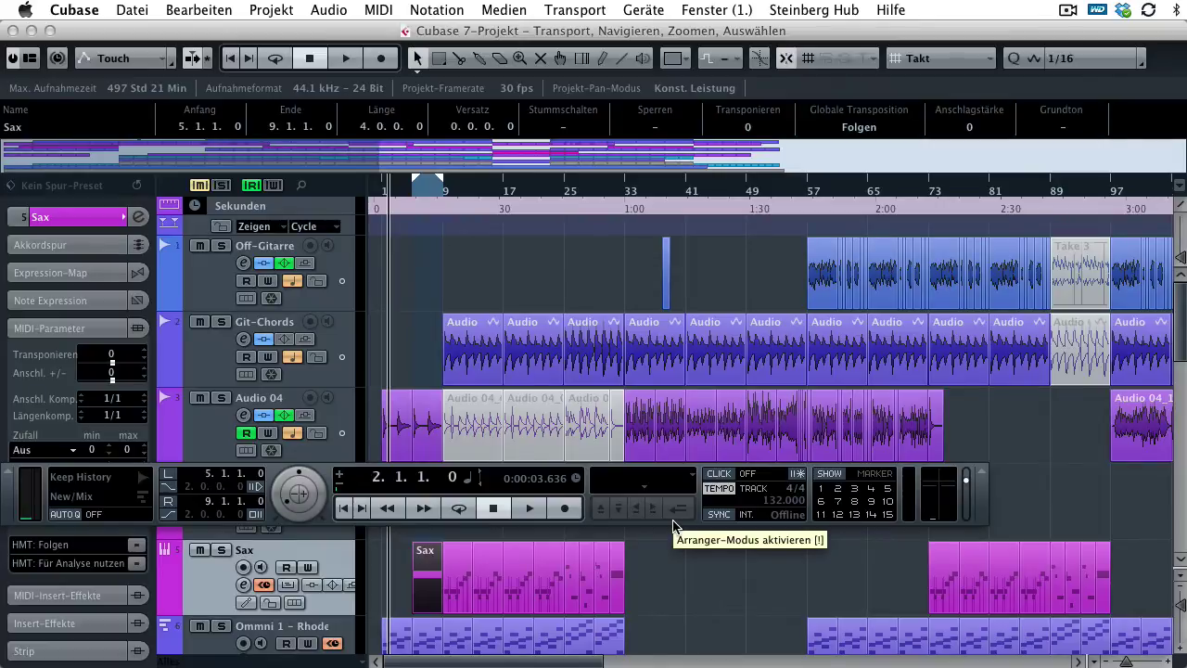
# - Turn on the metronome click and play a short passage from bar 2 to hear it
pyautogui.click(717, 474)
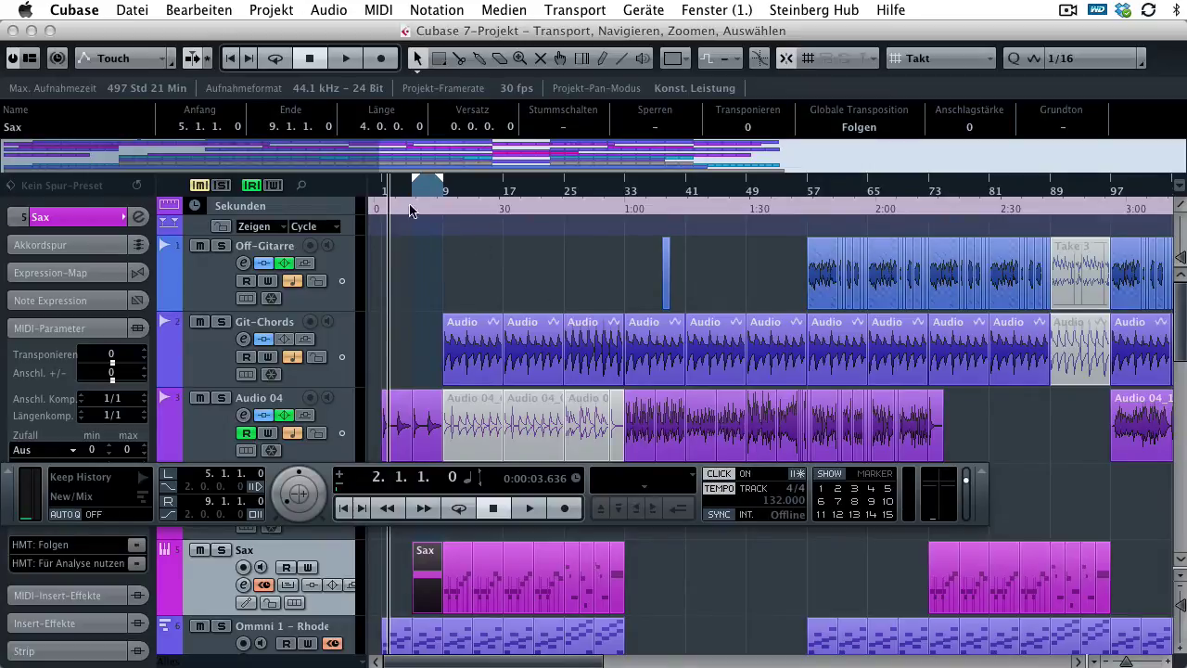
pyautogui.click(380, 190)
pyautogui.press('space')
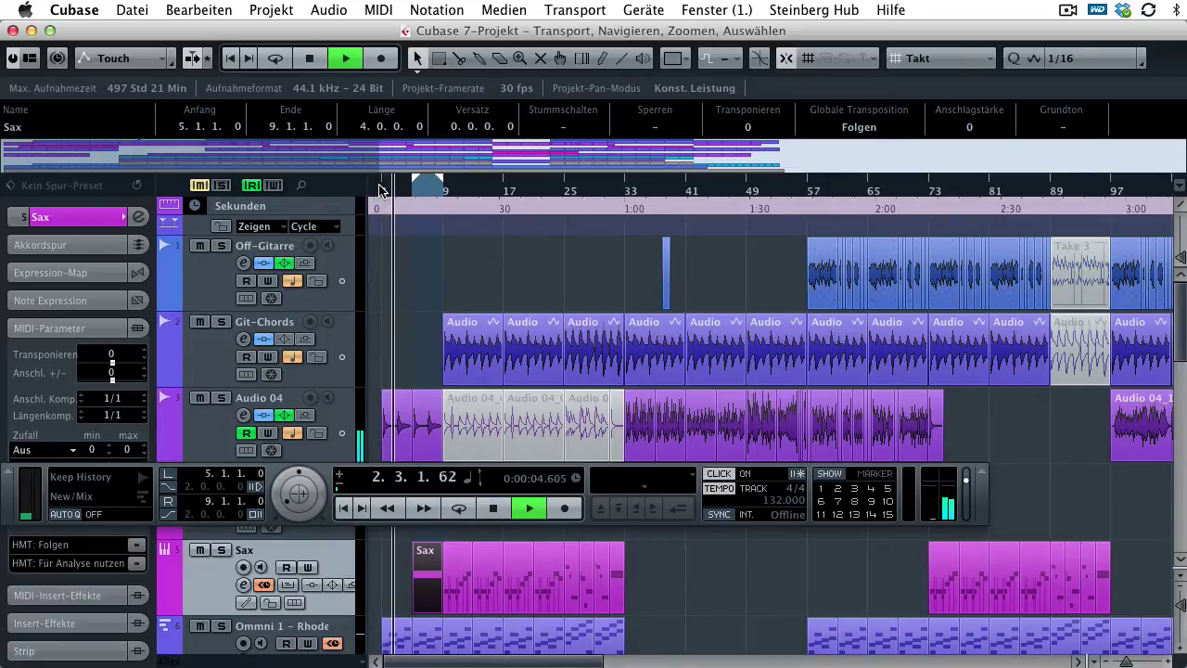
pyautogui.press('space')
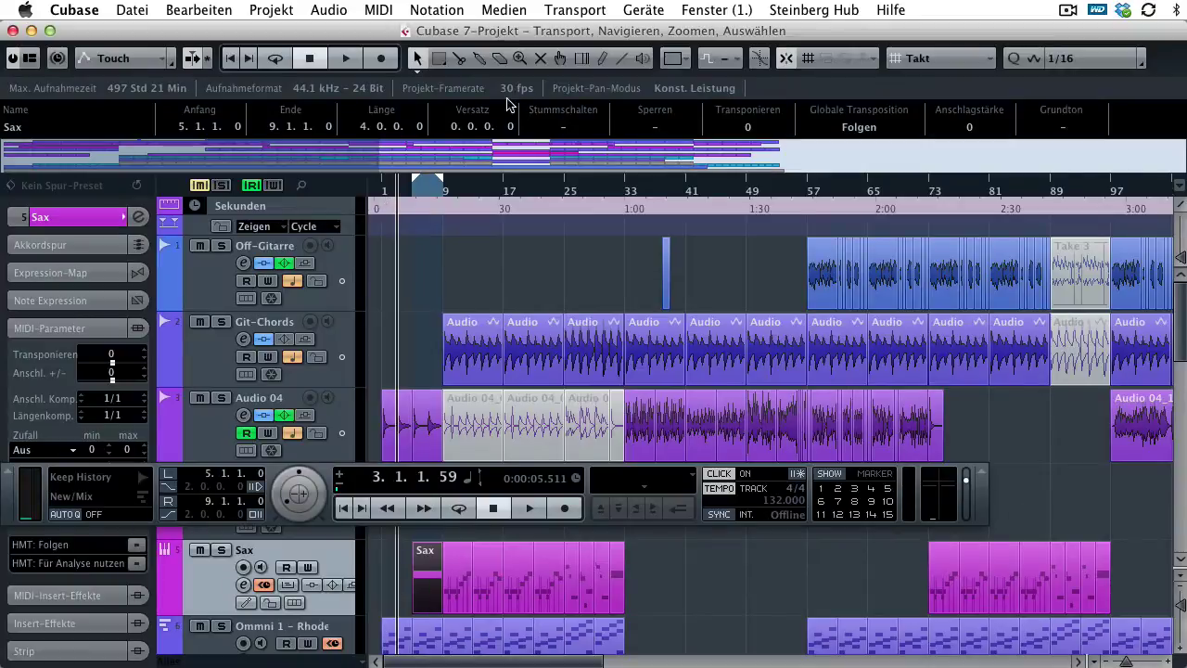
# - Open the metronome settings and examine the metronome, precount and click output options
pyautogui.click(567, 11)
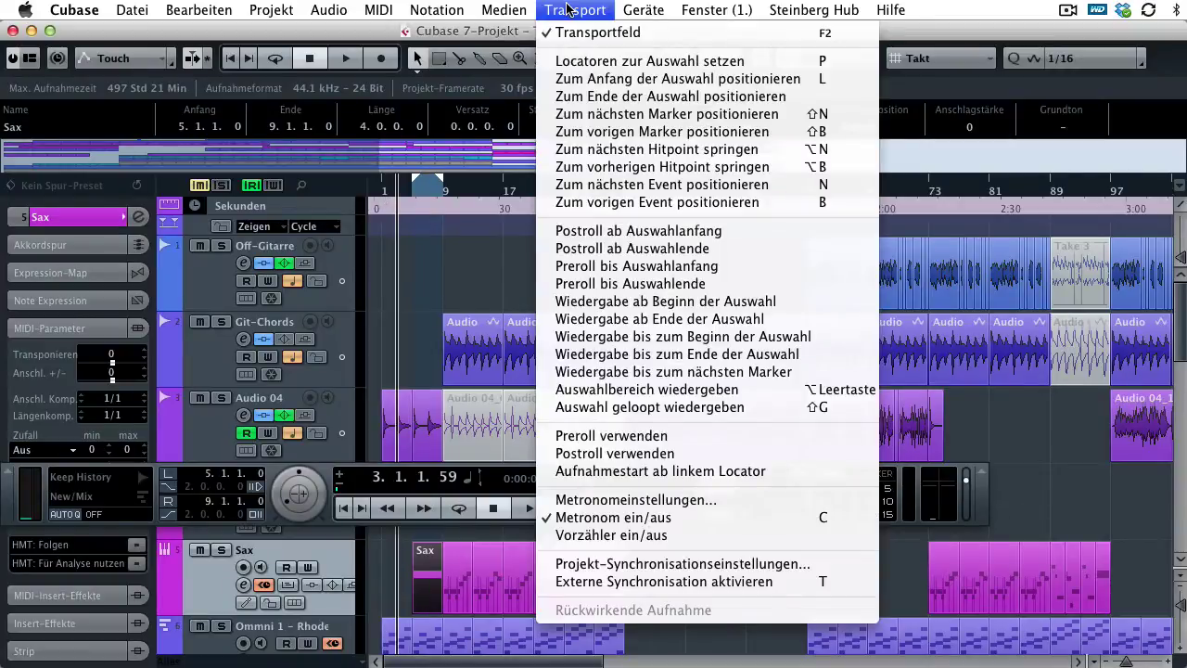
pyautogui.click(747, 501)
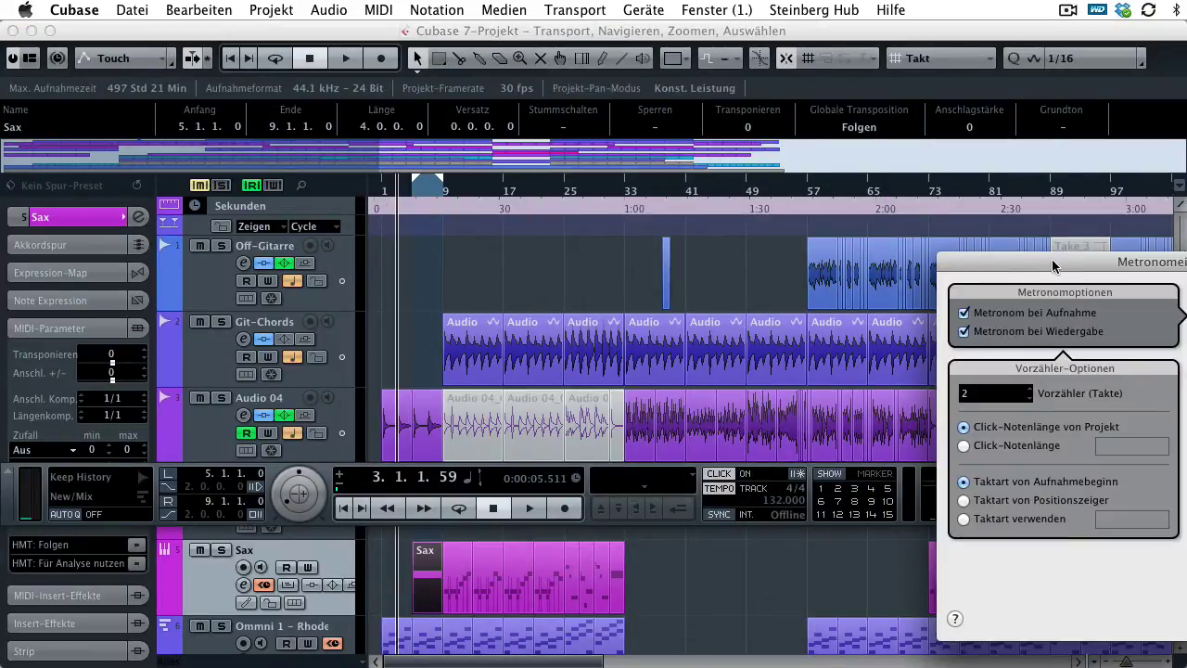
pyautogui.moveTo(1052, 259); pyautogui.dragTo(540, 191)
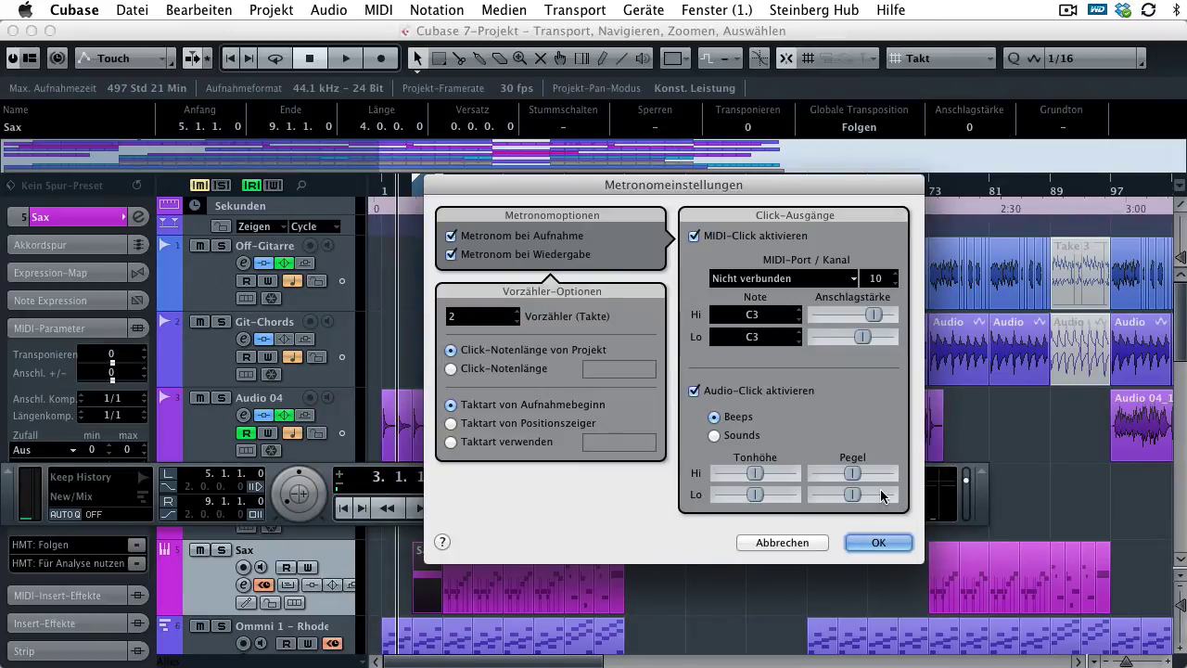
# - Try the Sounds option for the audio click, browse for a Hi sound file, and return the click to Beeps
pyautogui.click(712, 437)
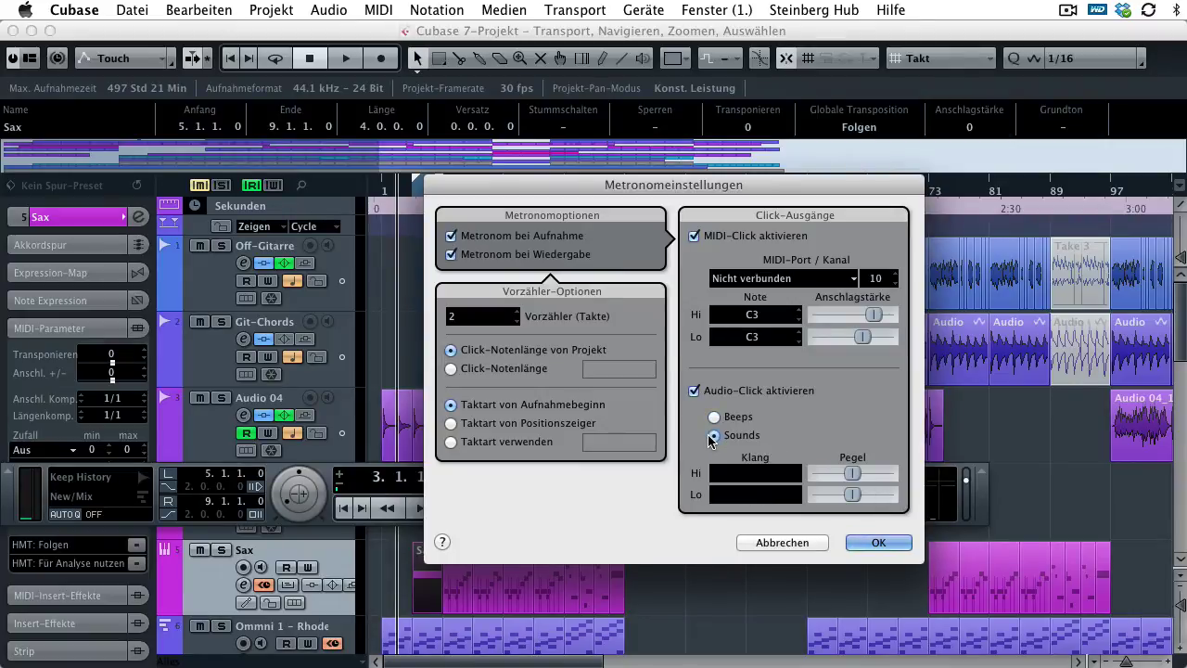
pyautogui.click(750, 475)
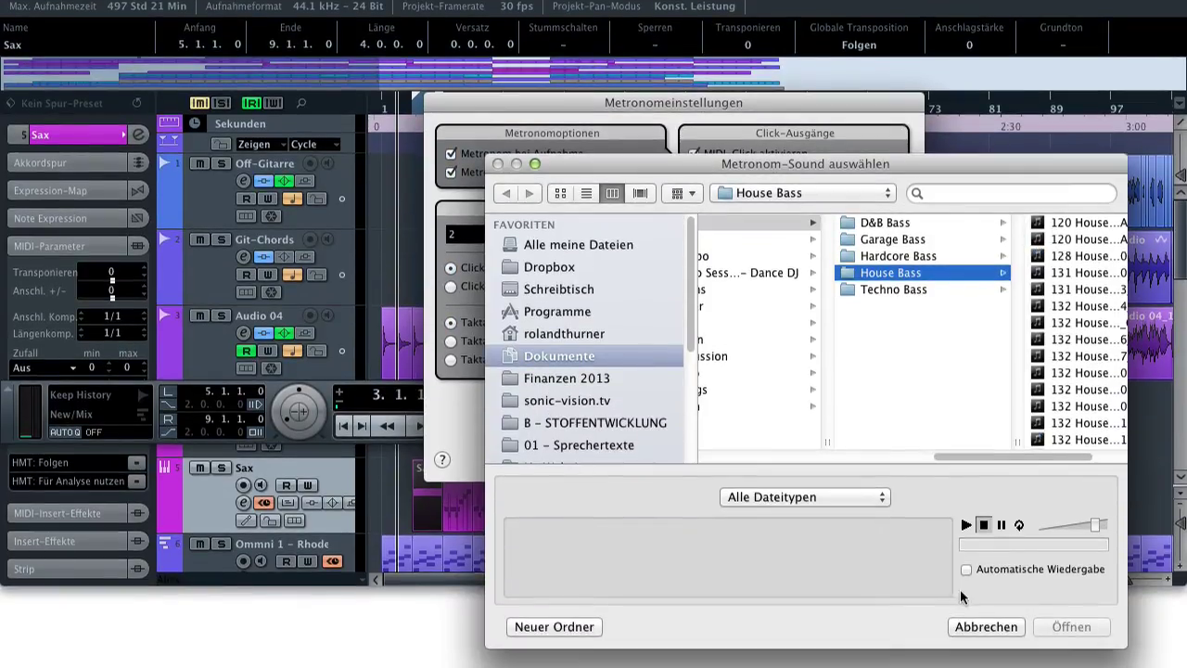
pyautogui.click(985, 627)
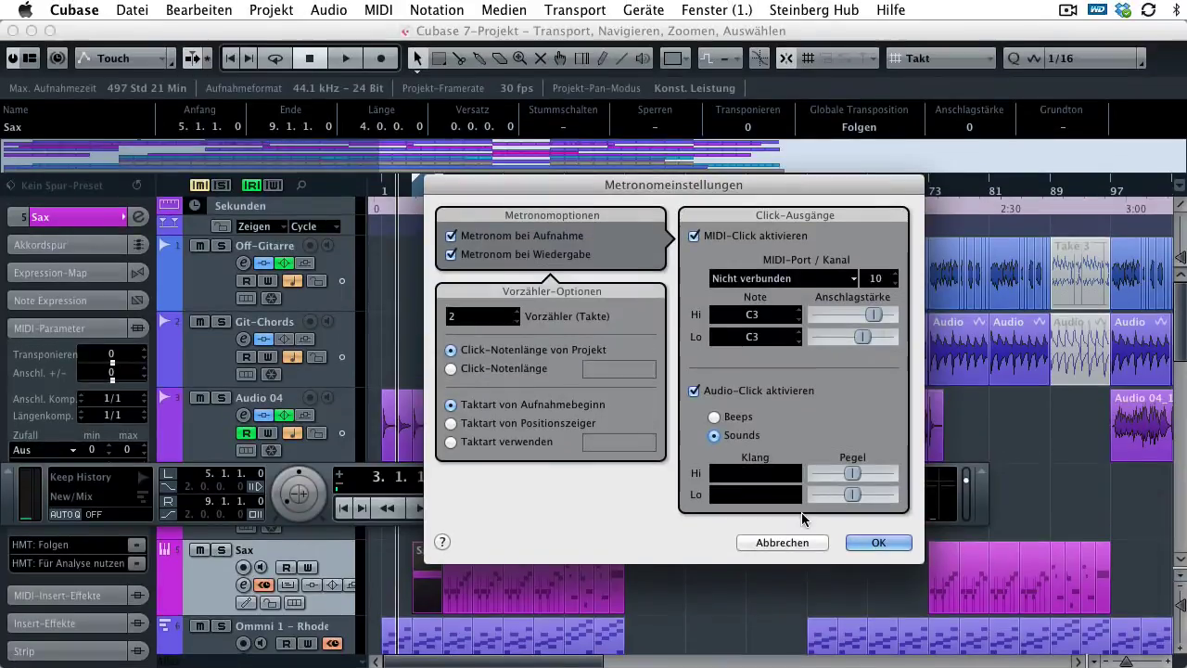
pyautogui.click(715, 415)
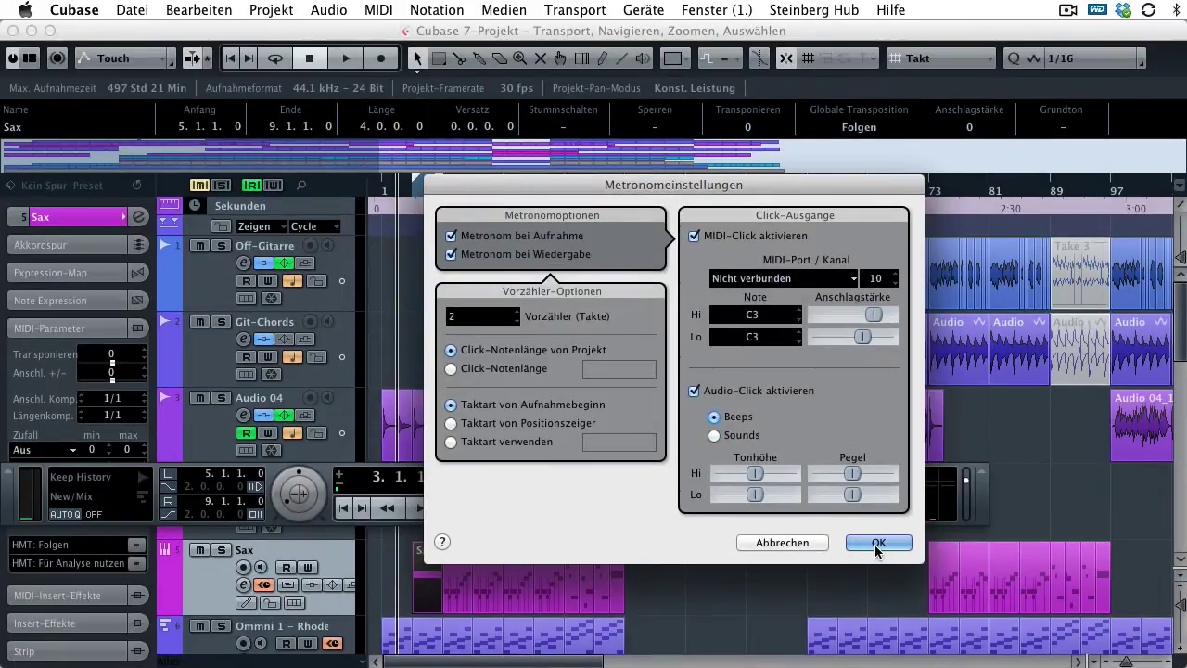
pyautogui.click(877, 543)
# - Toggle the metronome click off and on, and switch the tempo mode between fixed and tempo track, ending on tempo track
pyautogui.click(723, 476)
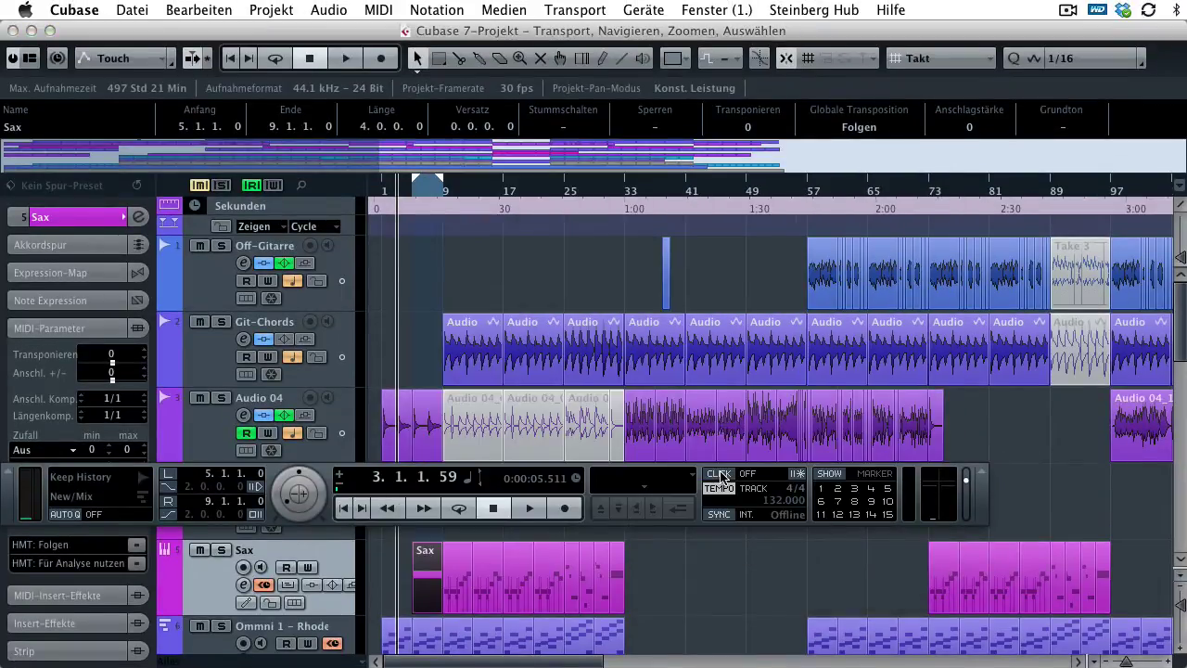
pyautogui.click(722, 476)
pyautogui.click(717, 490)
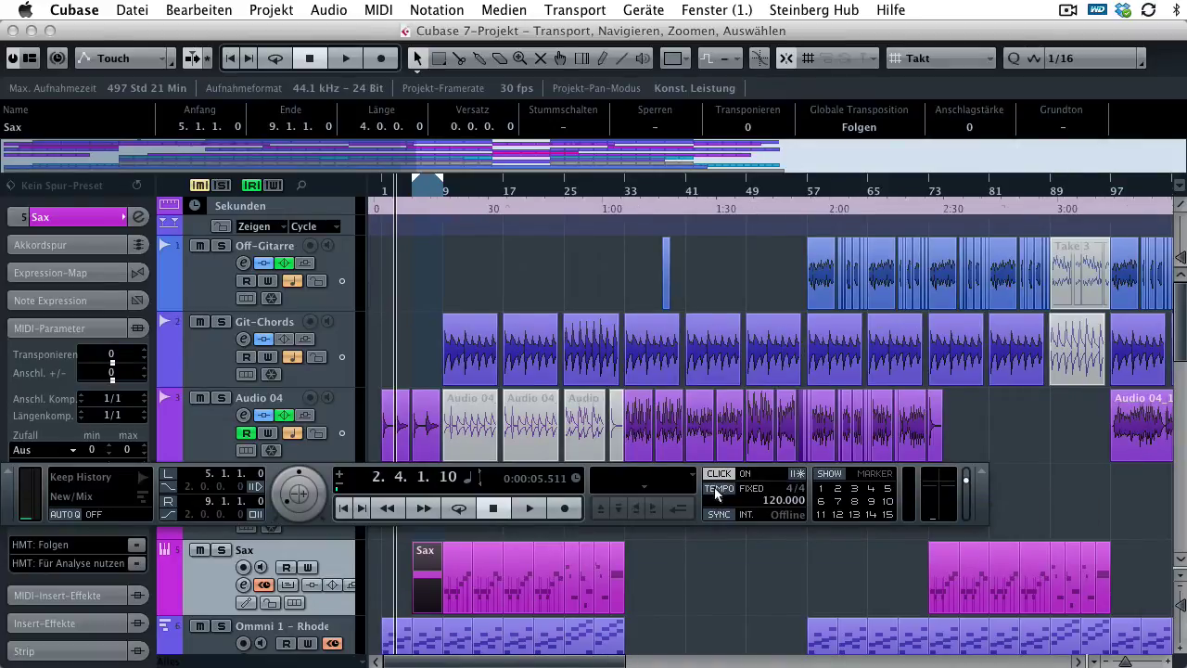
pyautogui.click(717, 490)
pyautogui.click(717, 490)
pyautogui.click(717, 490)
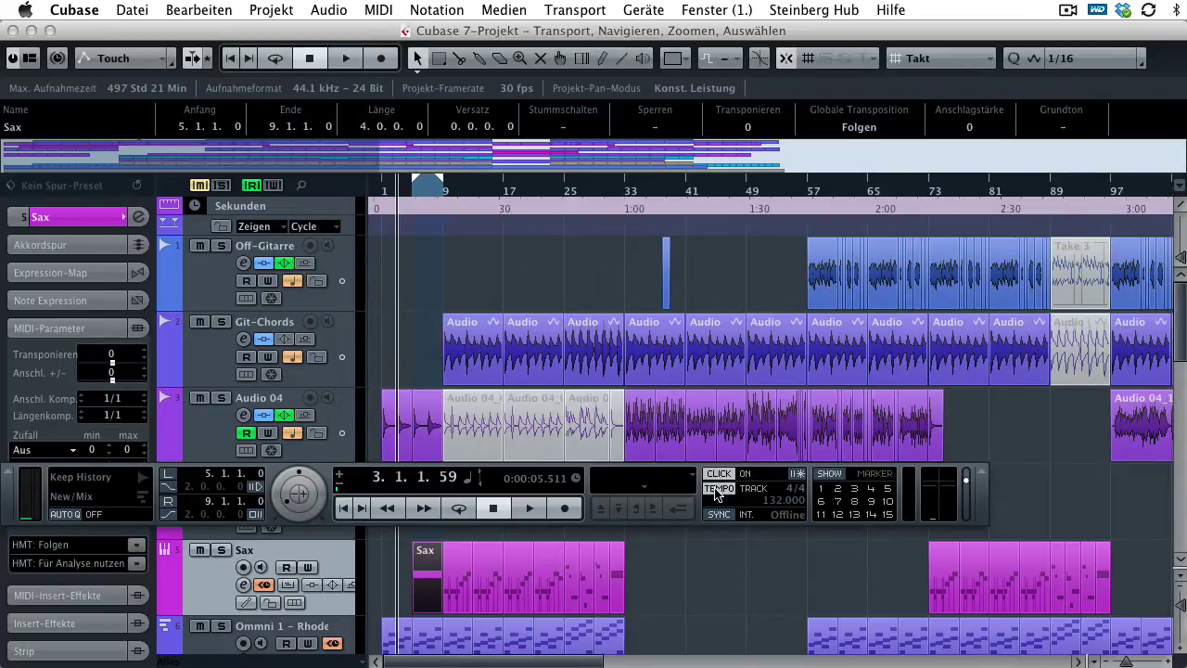
# - Open the marker window to view its list, close it, and try the output level fader on the transport panel
pyautogui.click(717, 516)
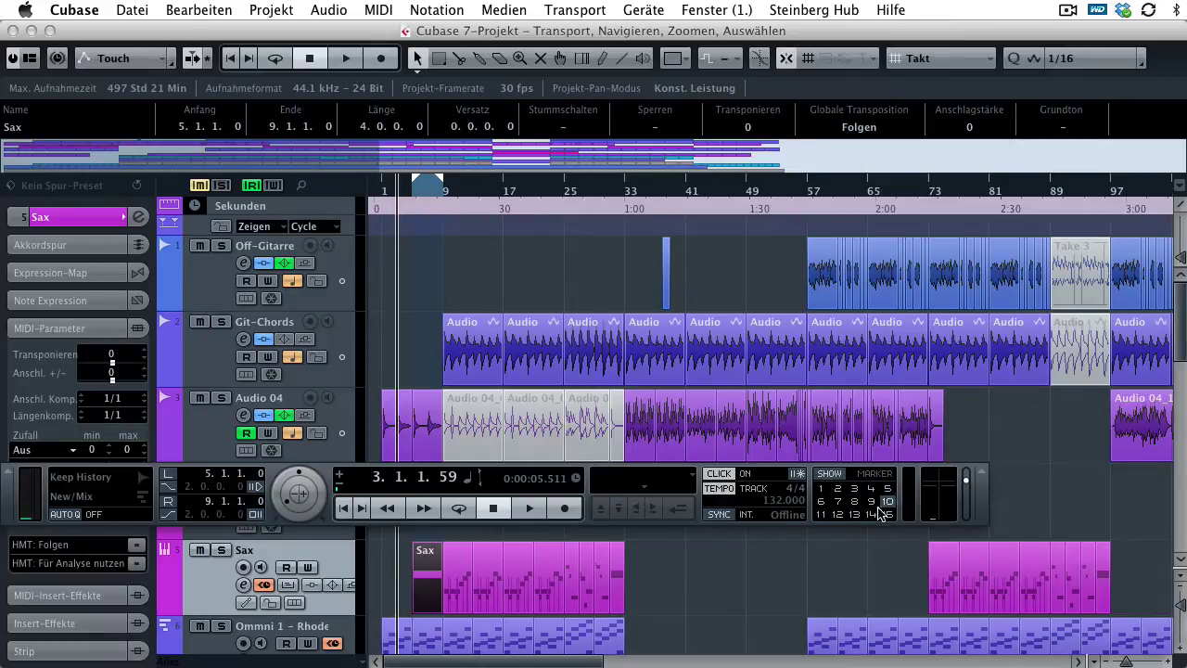
pyautogui.click(829, 474)
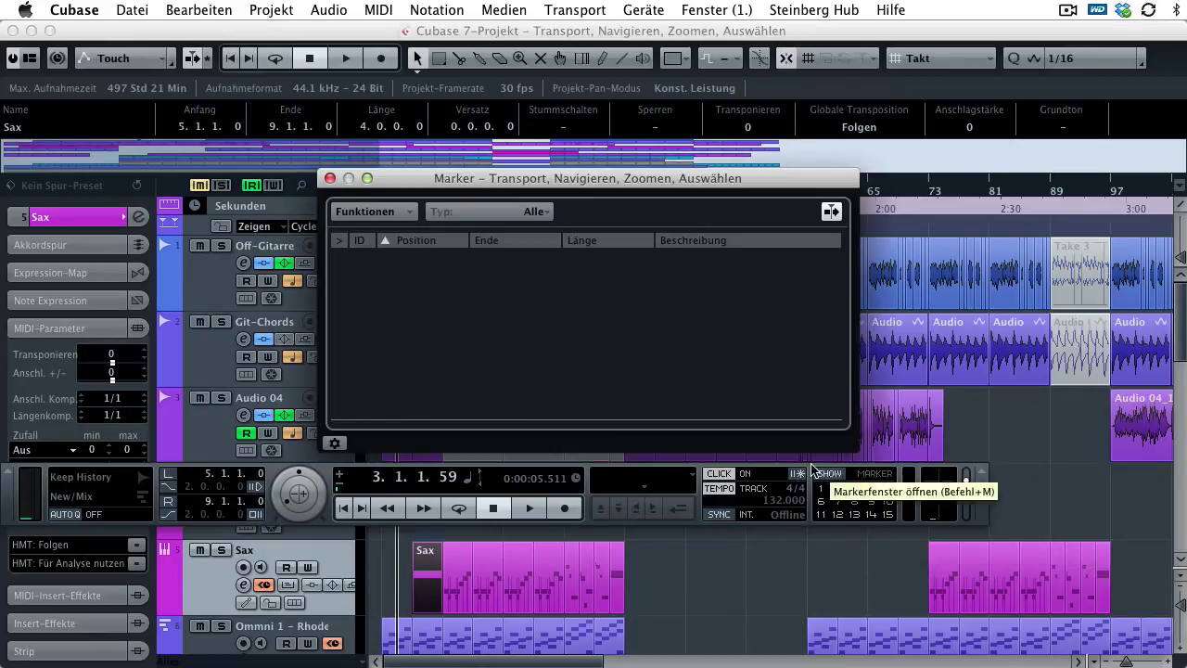
pyautogui.click(330, 179)
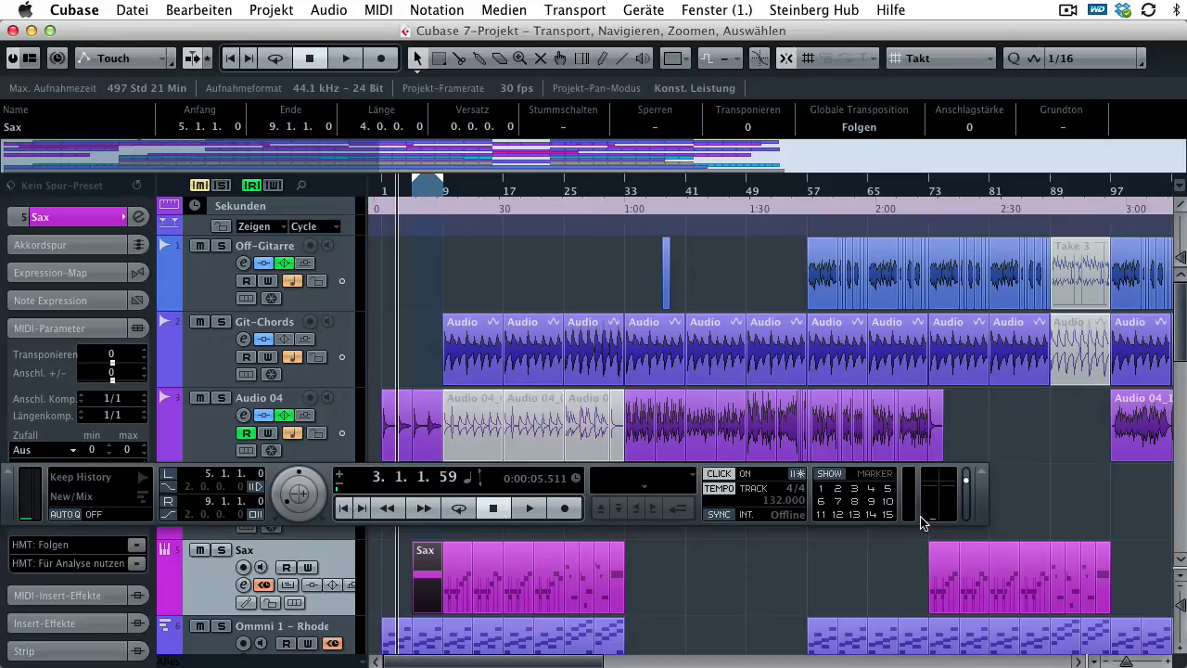
pyautogui.click(968, 482)
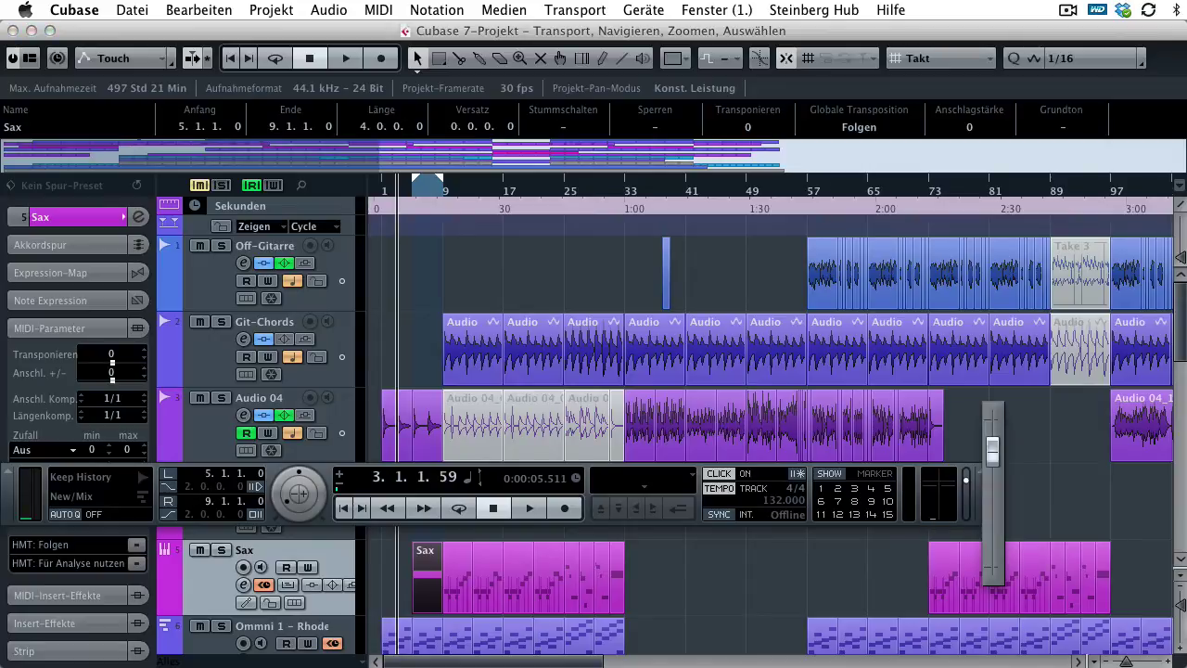
pyautogui.moveTo(968, 483)
pyautogui.mouseDown()
pyautogui.moveTo(968, 581)
pyautogui.moveTo(968, 467)
pyautogui.mouseUp()
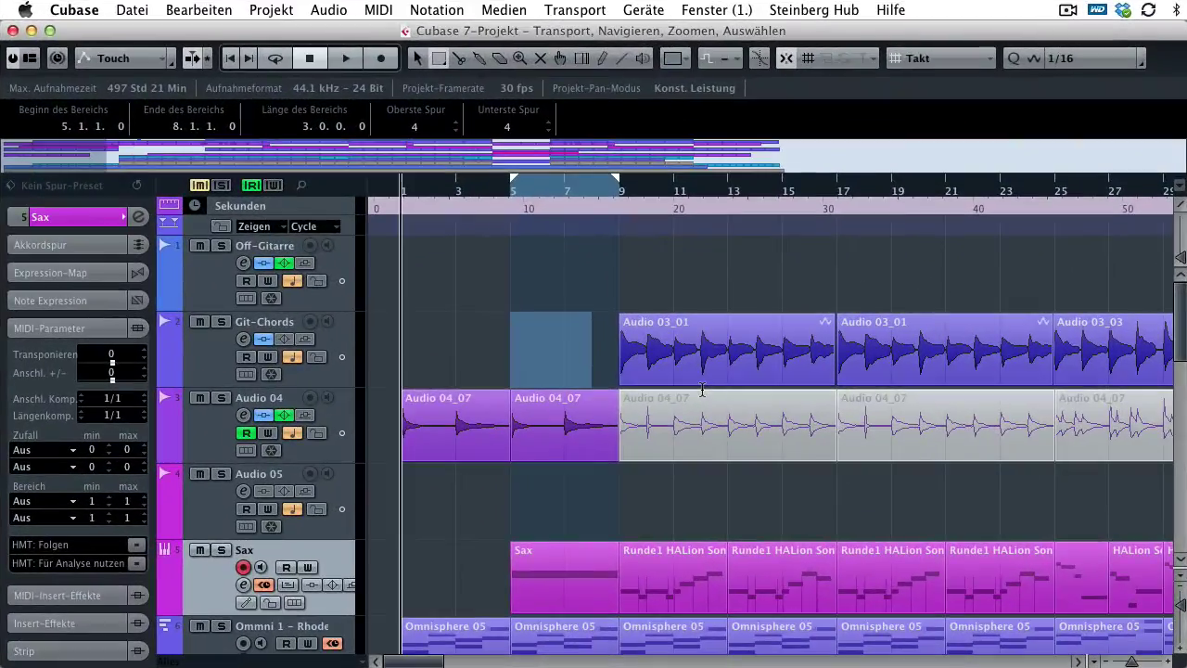
# - Select the Sax track and play two notes on the virtual keyboard without recording, hiding the keyboard again
pyautogui.click(604, 9)
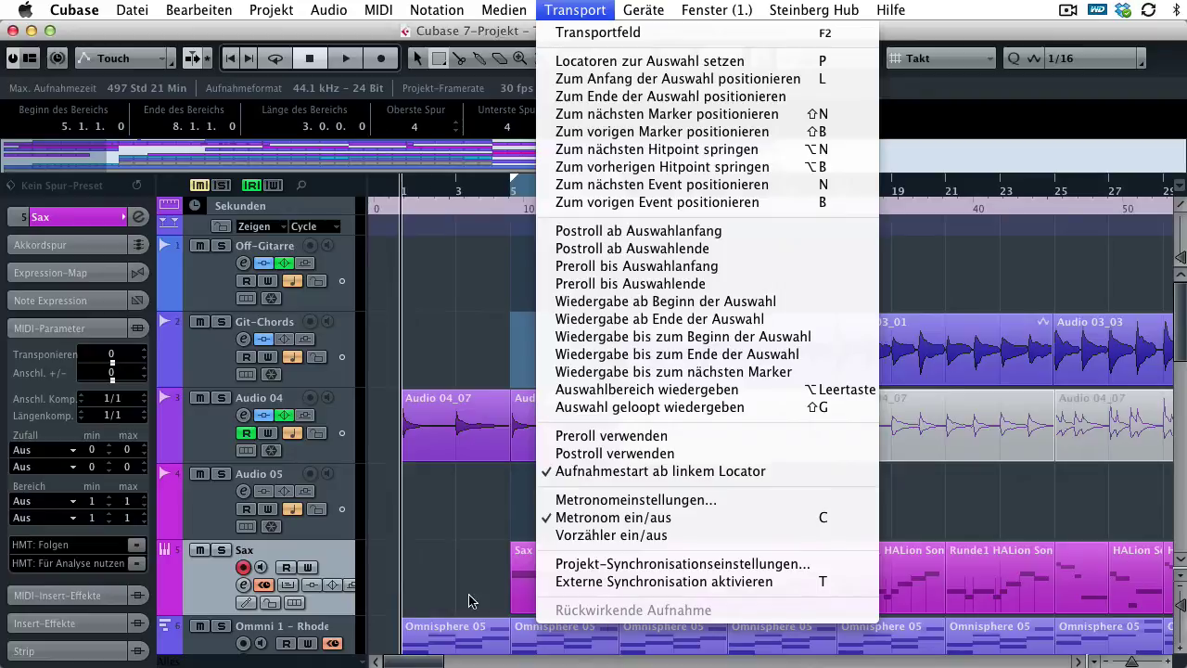
pyautogui.click(209, 582)
pyautogui.hotkey('alt', 'k')
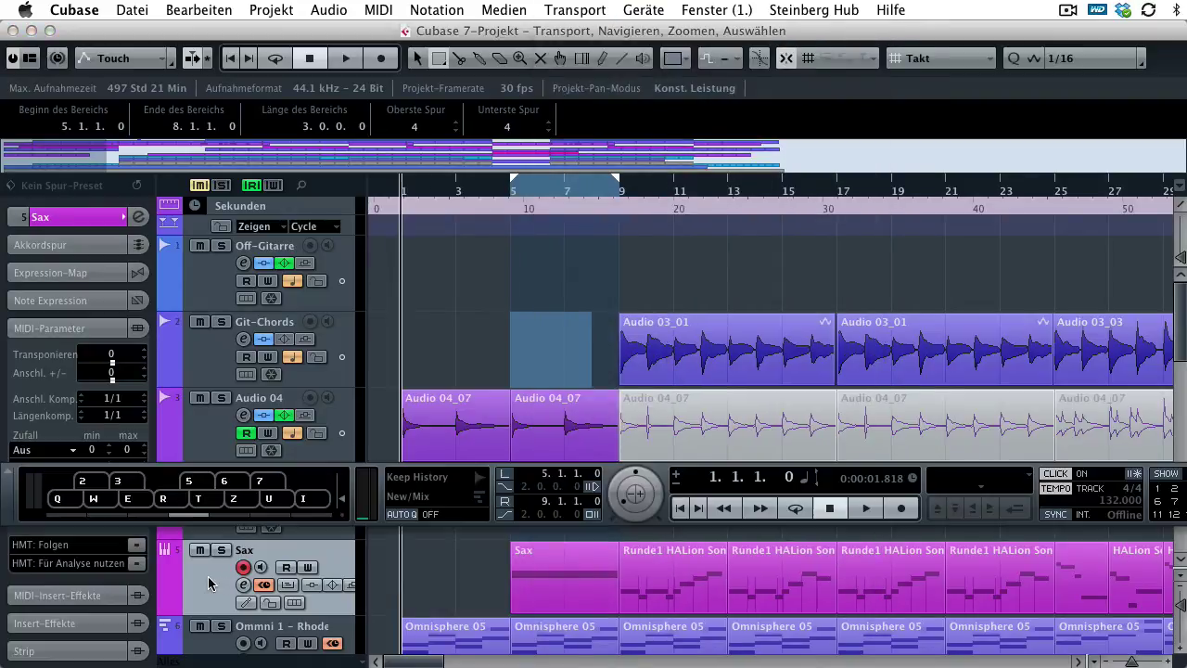
pyautogui.press('5')
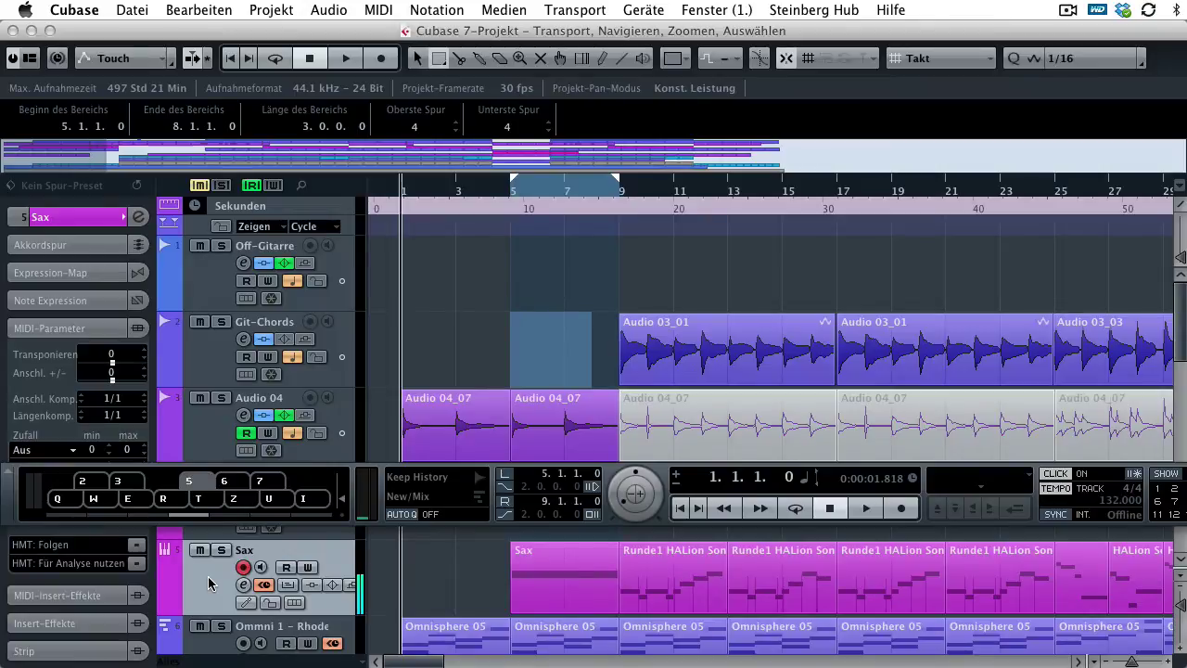
pyautogui.press('z')
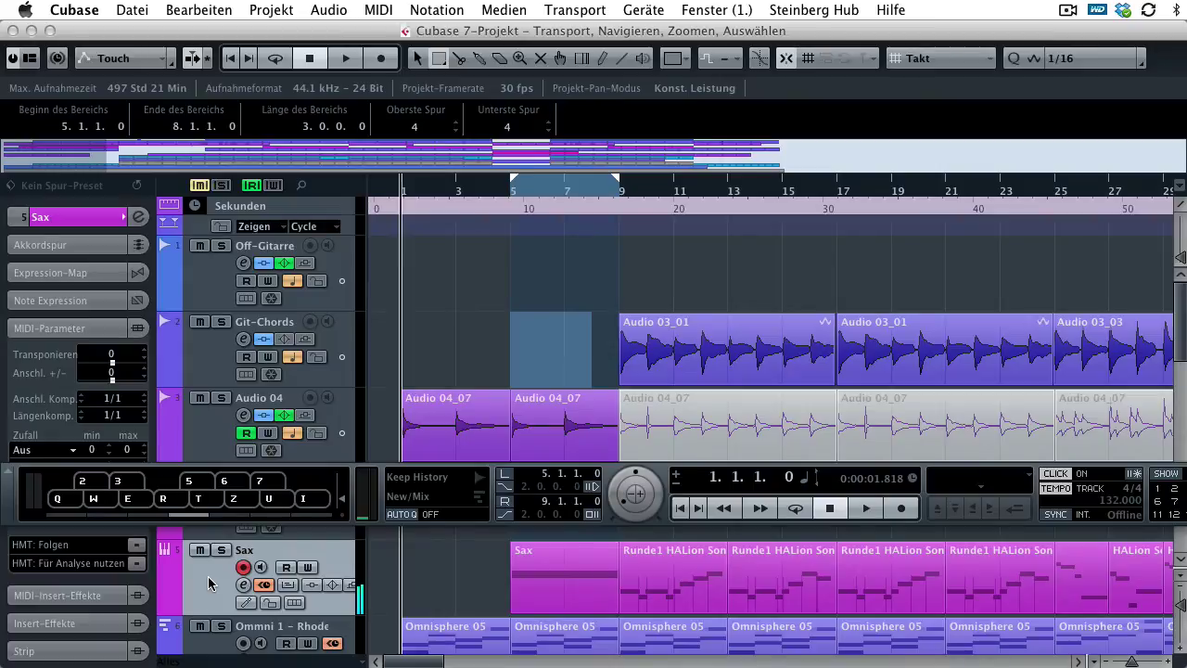
pyautogui.hotkey('alt', 'k')
# - Insert the played notes on the Sax track with Retrospective Record (Rückwirkende Aufnahme) and check both notes in the Key Editor
pyautogui.click(558, 11)
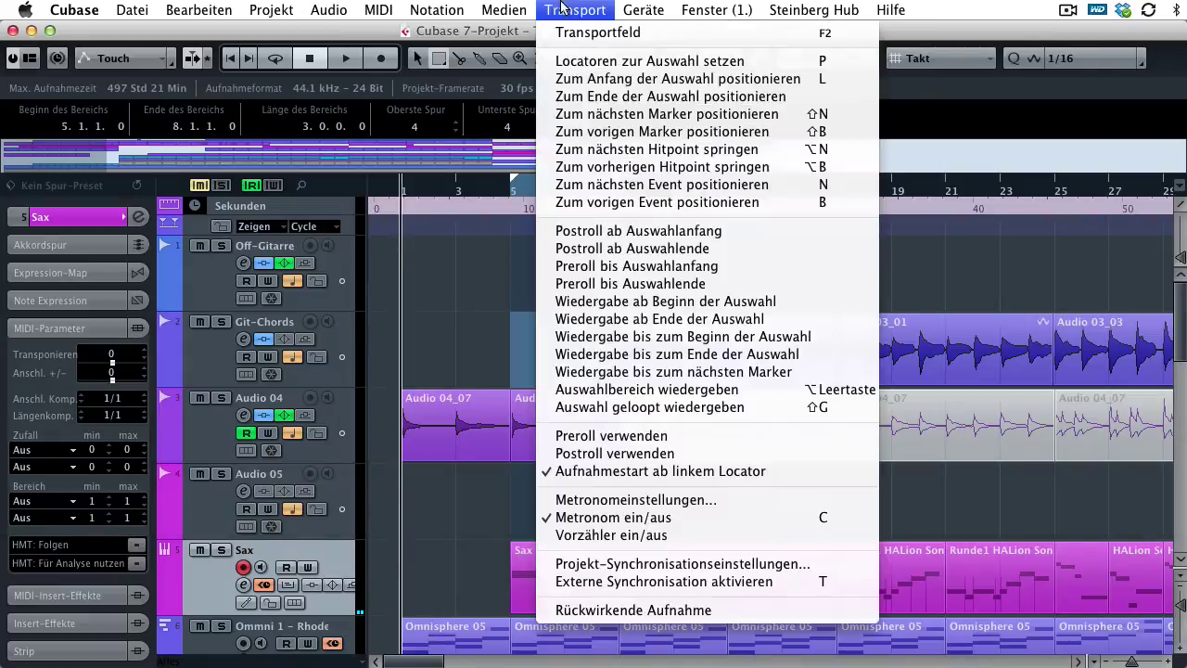
pyautogui.click(590, 609)
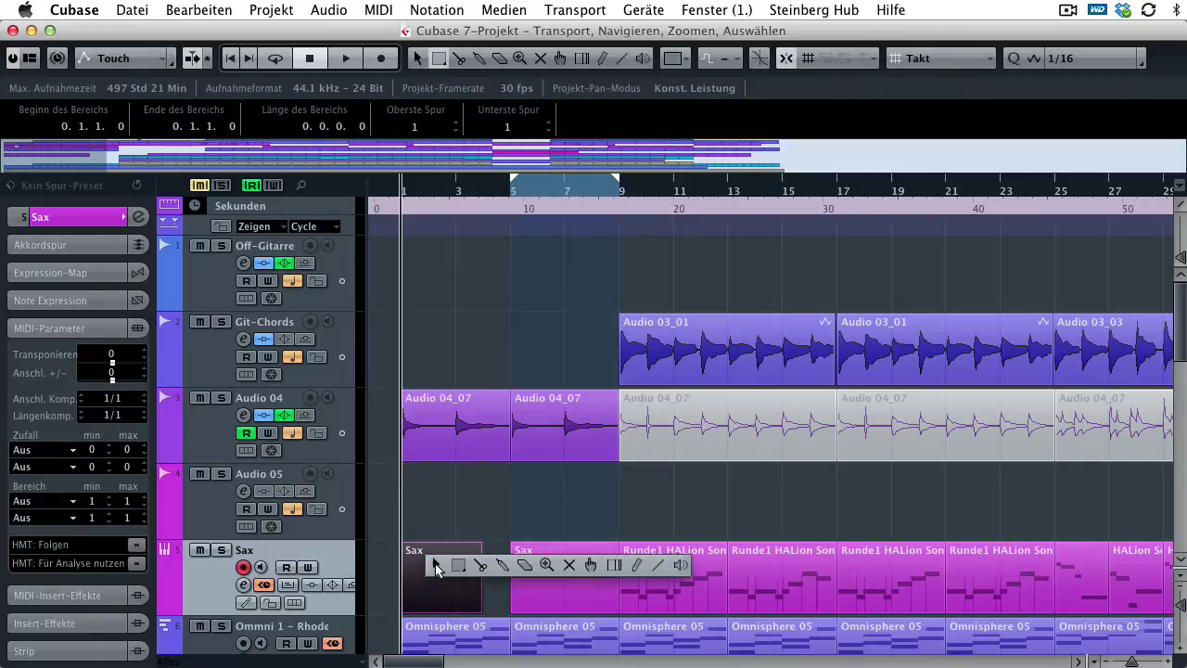
pyautogui.click(438, 570)
pyautogui.doubleClick(437, 567)
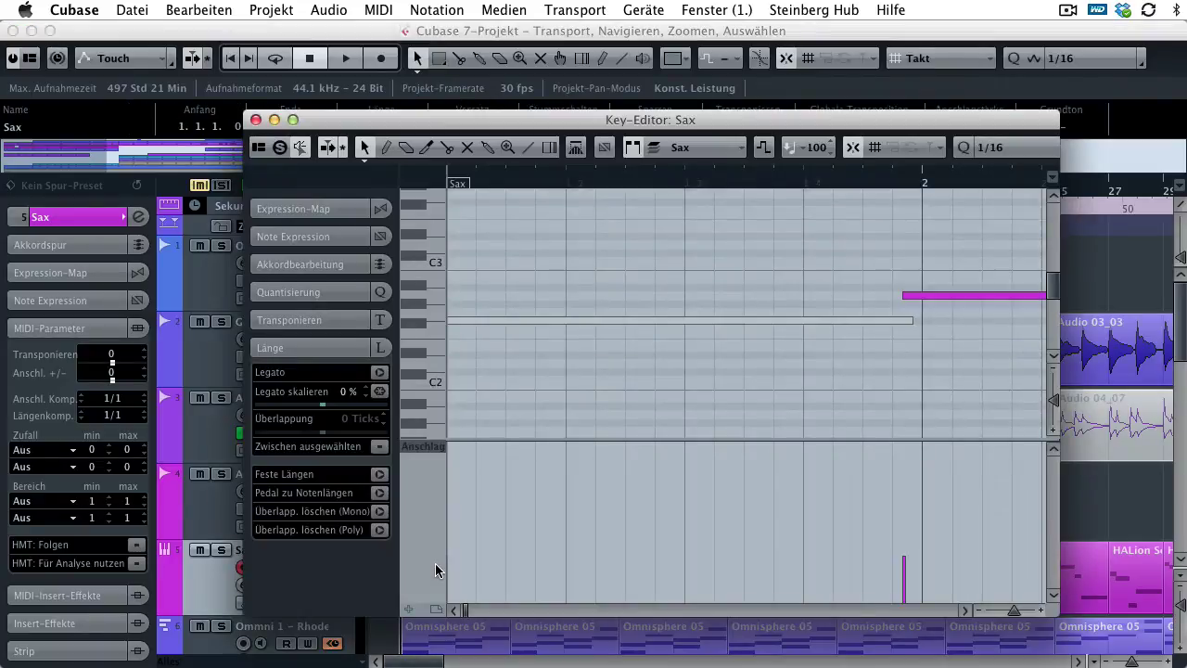
pyautogui.click(611, 320)
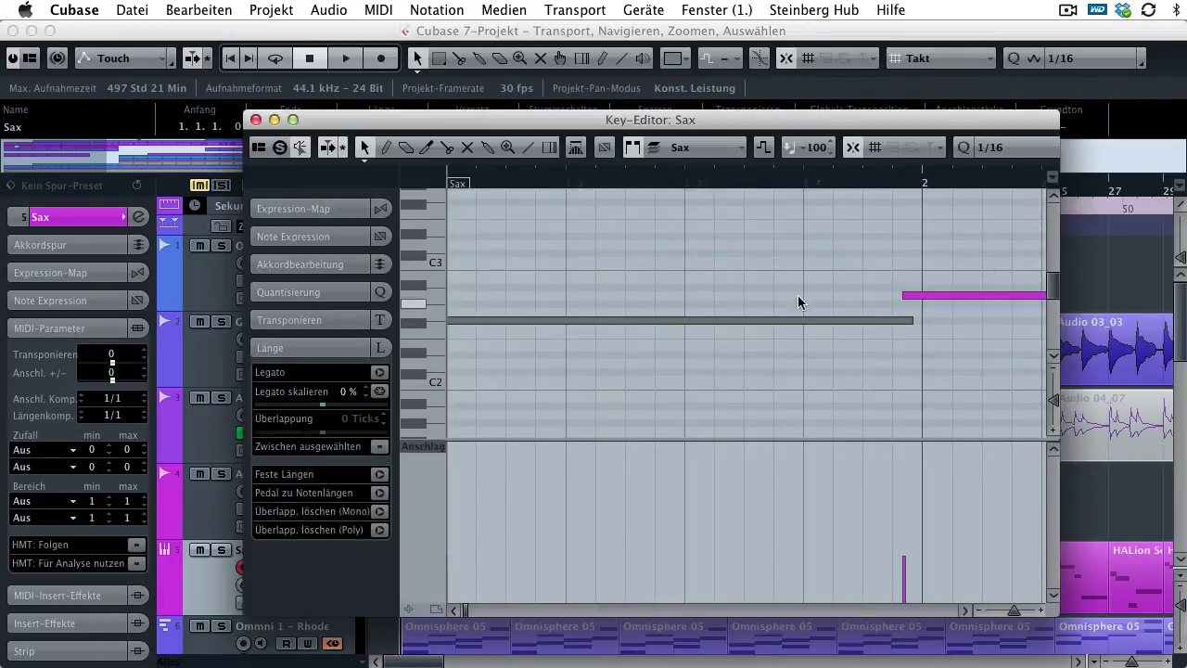
pyautogui.click(930, 295)
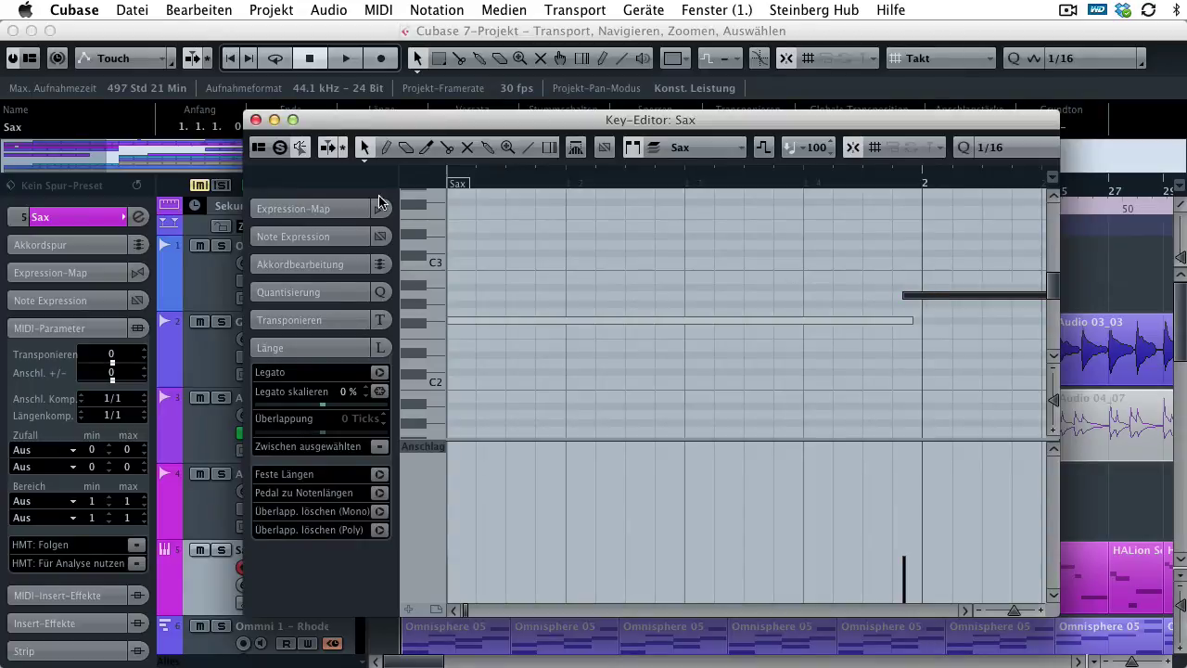
pyautogui.click(256, 120)
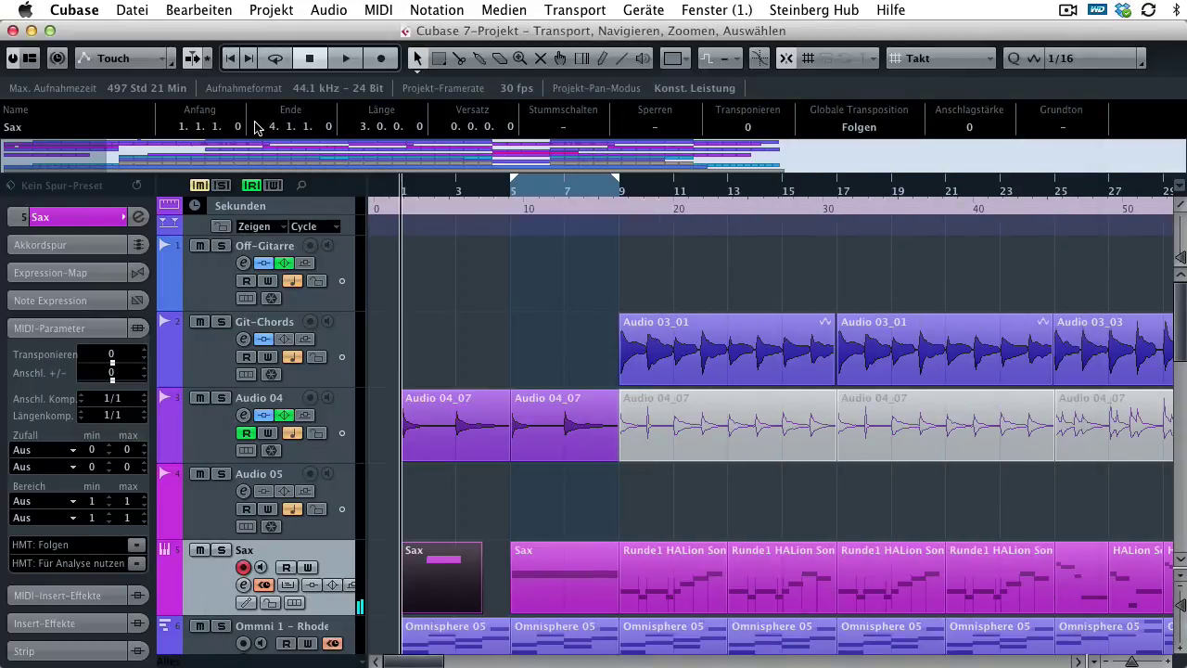
# - Scroll through the project horizontally and vertically to view the different song sections and tracks
pyautogui.click(584, 9)
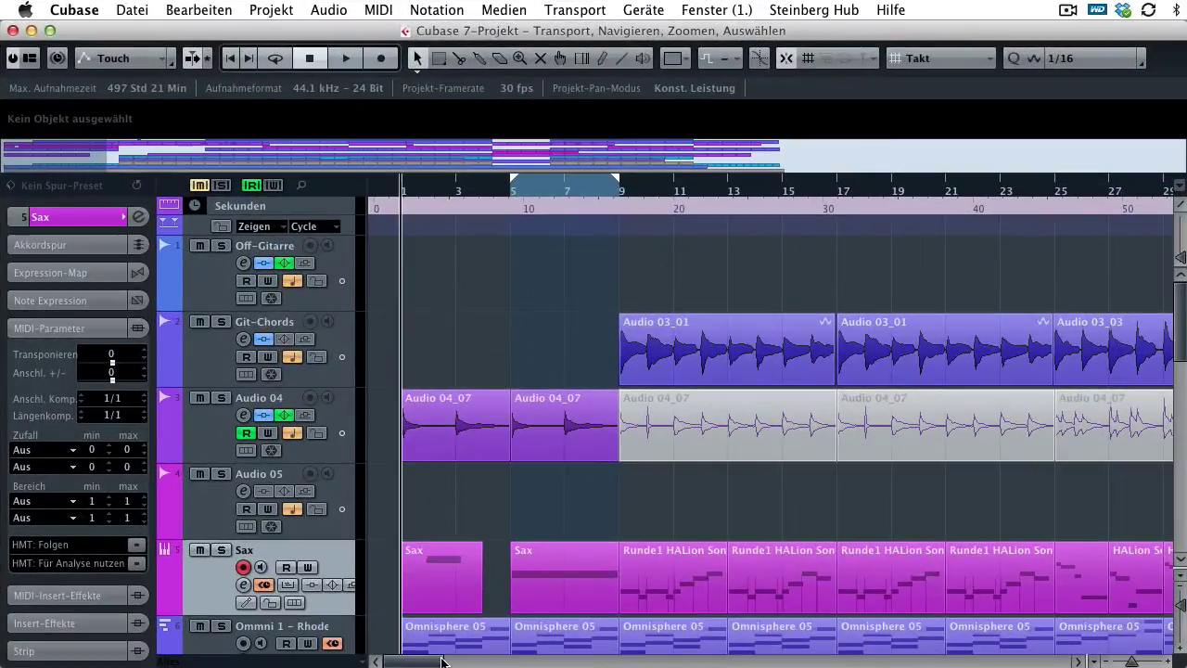
pyautogui.moveTo(432, 661); pyautogui.dragTo(479, 661)
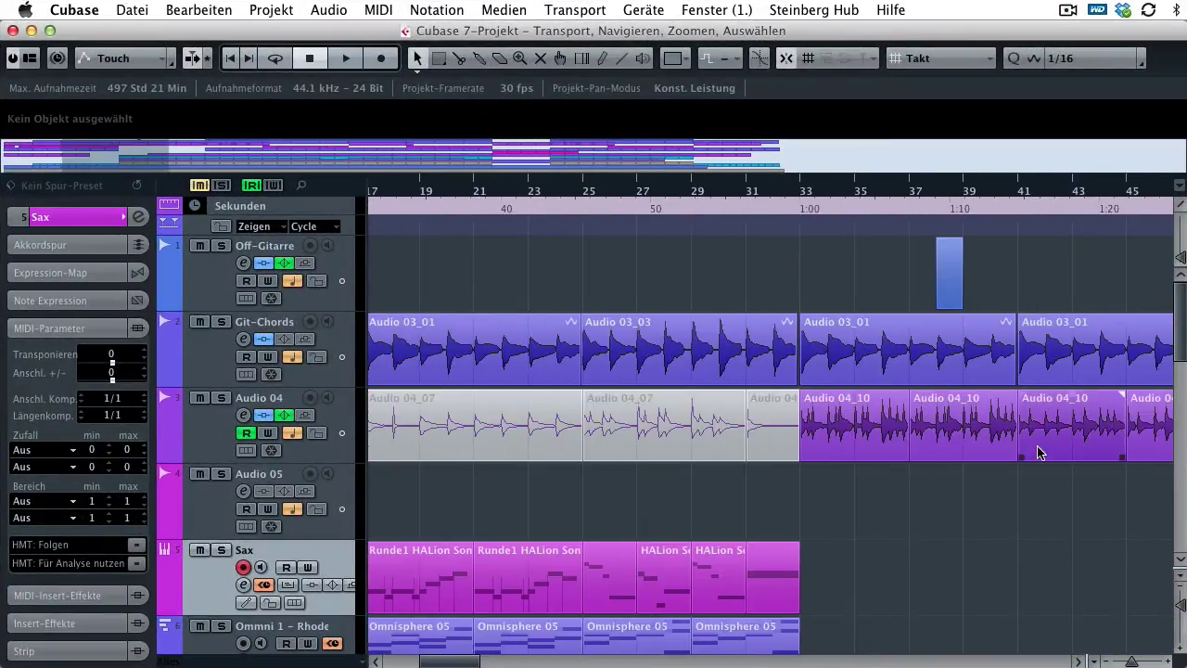
pyautogui.moveTo(1183, 325); pyautogui.dragTo(1183, 348)
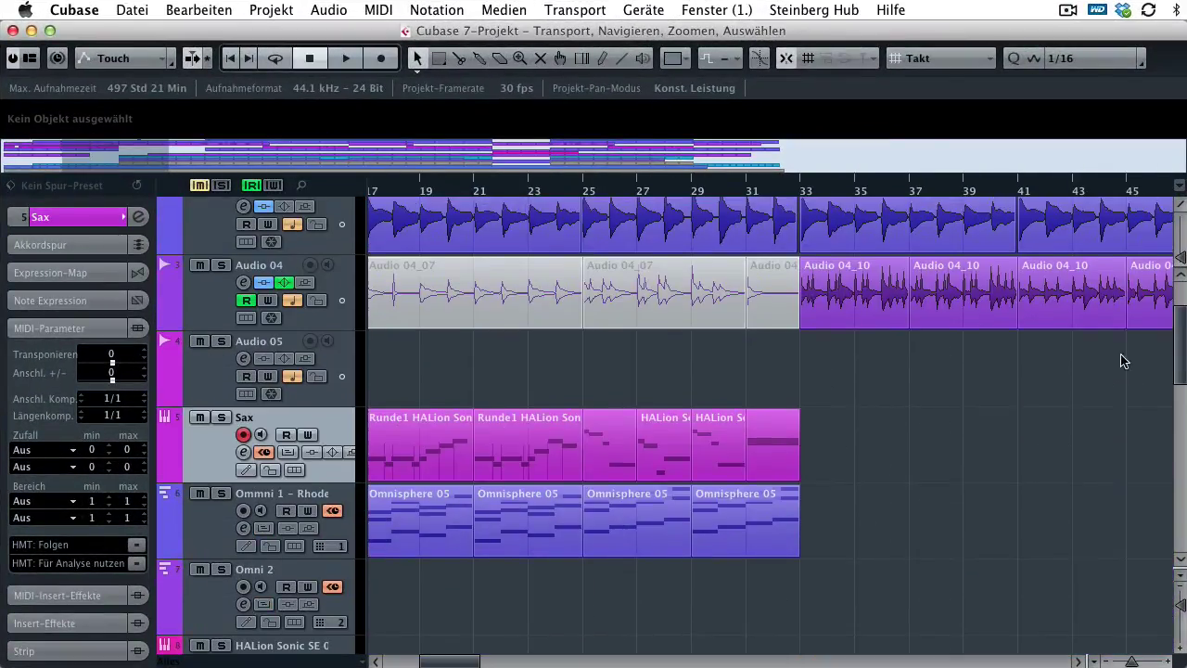
pyautogui.scroll(-10, 878, 427)
pyautogui.scroll(12, 877, 427)
pyautogui.hscroll(-10, 878, 427)
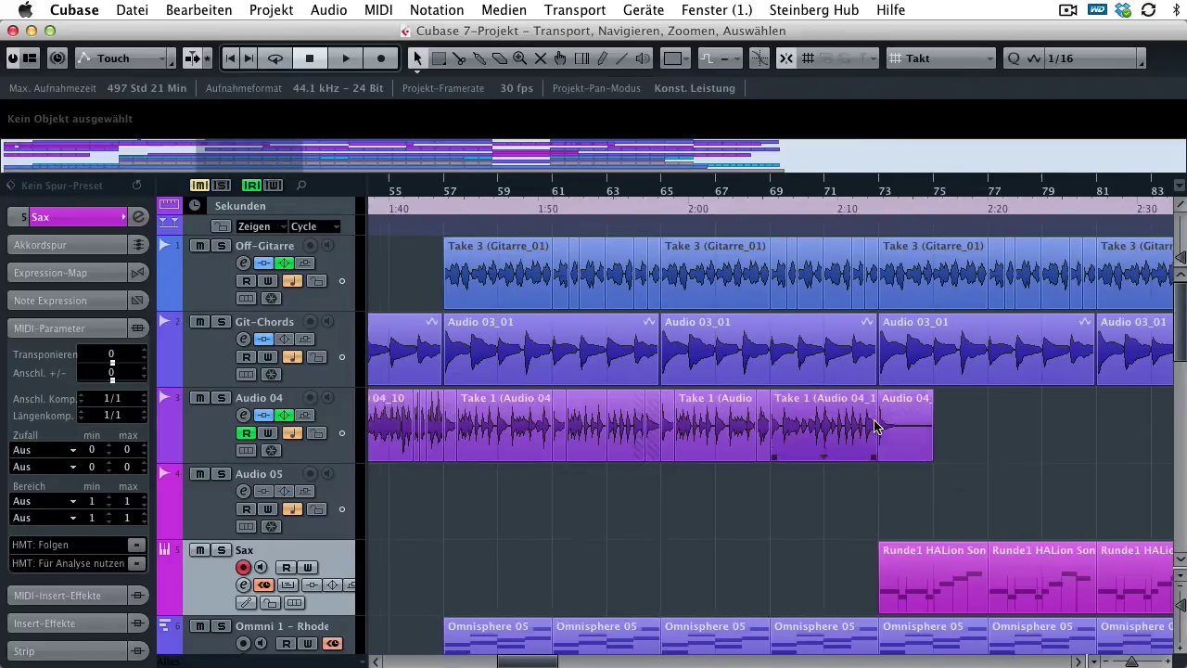
pyautogui.hscroll(10, 909, 468)
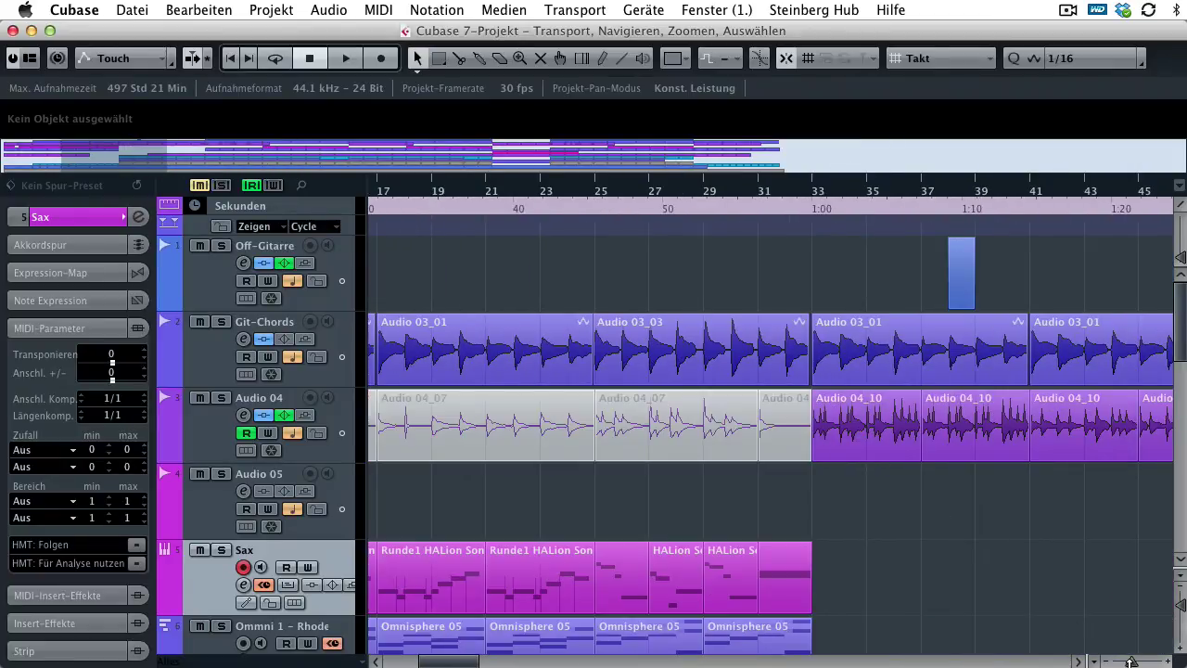
# - Zoom the project out horizontally, enlarge the track heights, and adjust the waveform zoom
pyautogui.moveTo(1132, 661); pyautogui.dragTo(1123, 660)
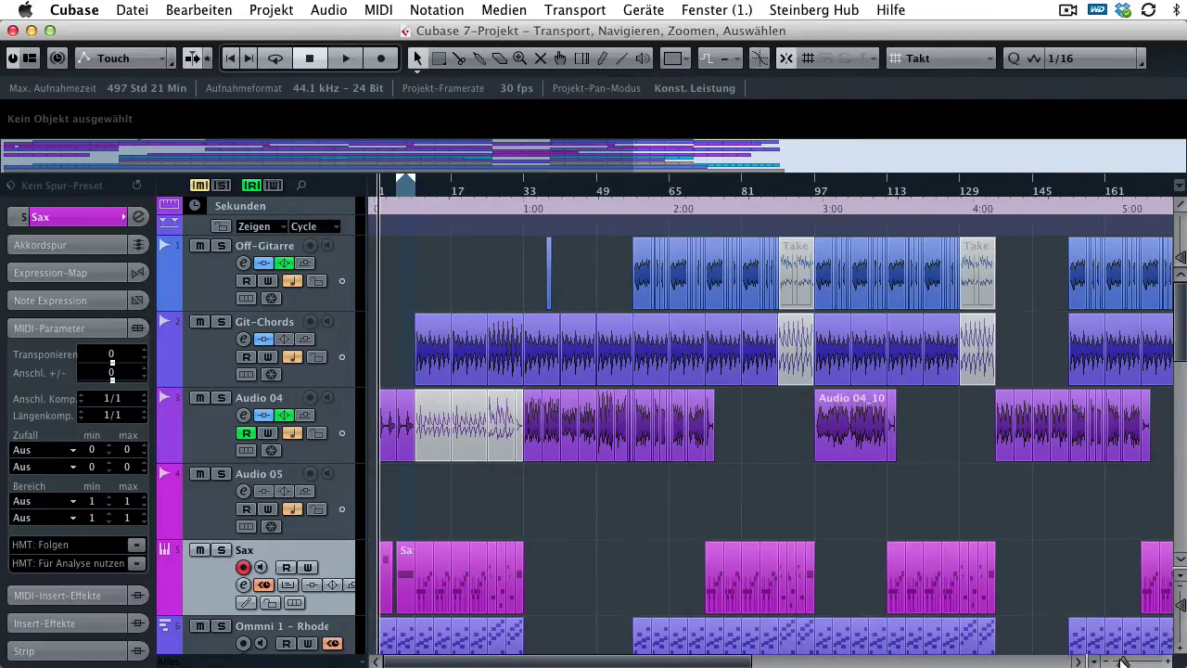
pyautogui.click(1179, 610)
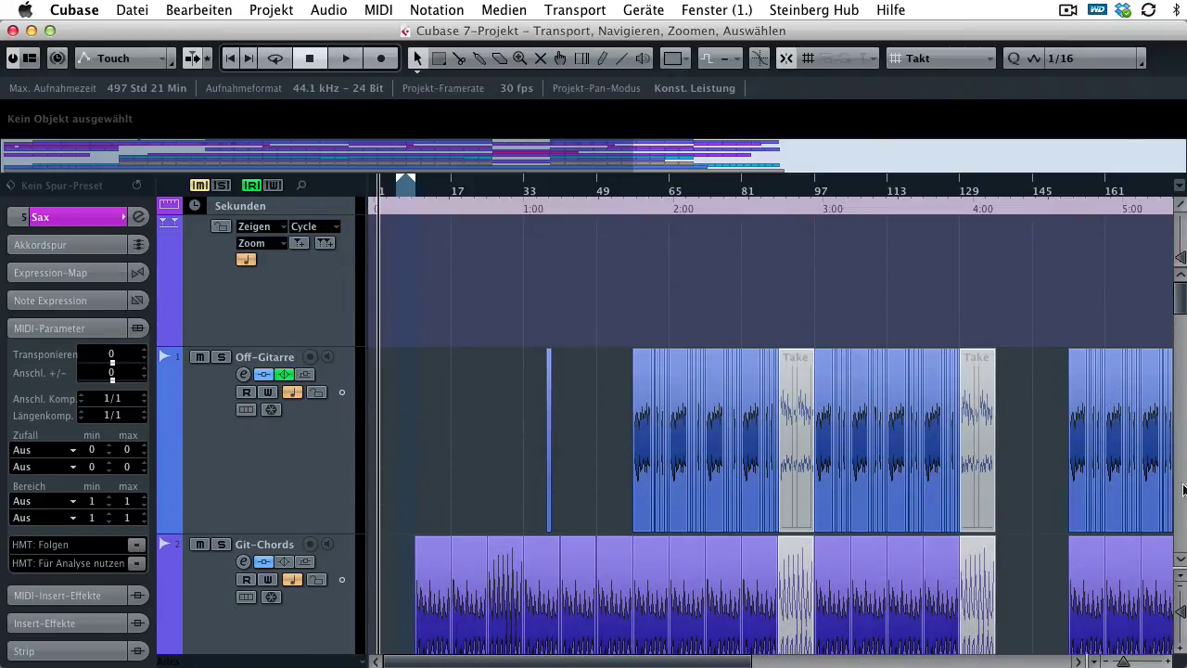
pyautogui.moveTo(1181, 260)
pyautogui.mouseDown()
pyautogui.moveTo(1181, 226)
pyautogui.moveTo(1180, 258)
pyautogui.mouseUp()
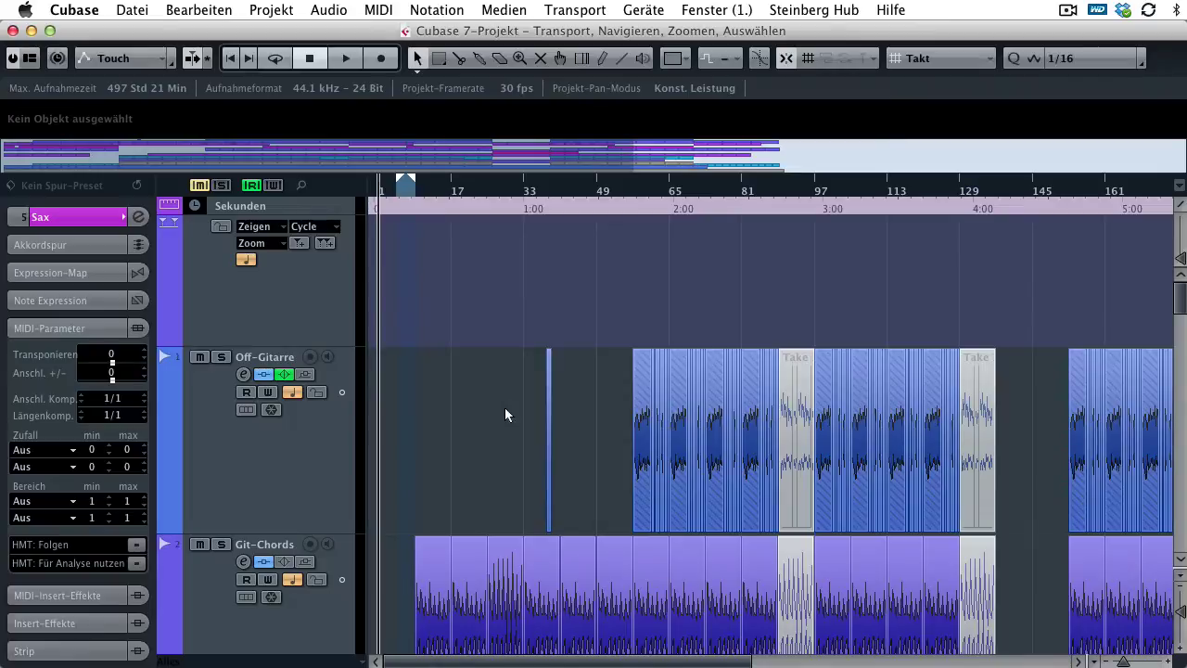
# - Zoom the timeline out, place the cursor at bar 64 while zooming in from the ruler, and shift the view to bars 94–103 using the project overview
pyautogui.press('g')
pyautogui.press('g')
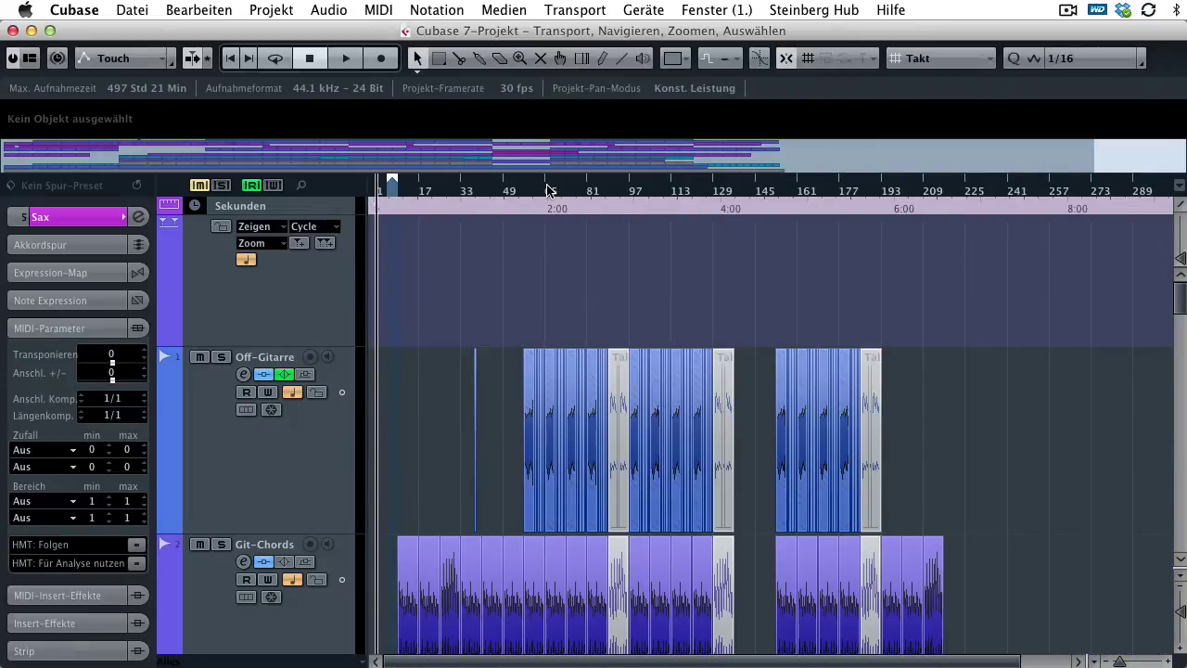
pyautogui.click(548, 190)
pyautogui.moveTo(548, 190); pyautogui.dragTo(544, 234)
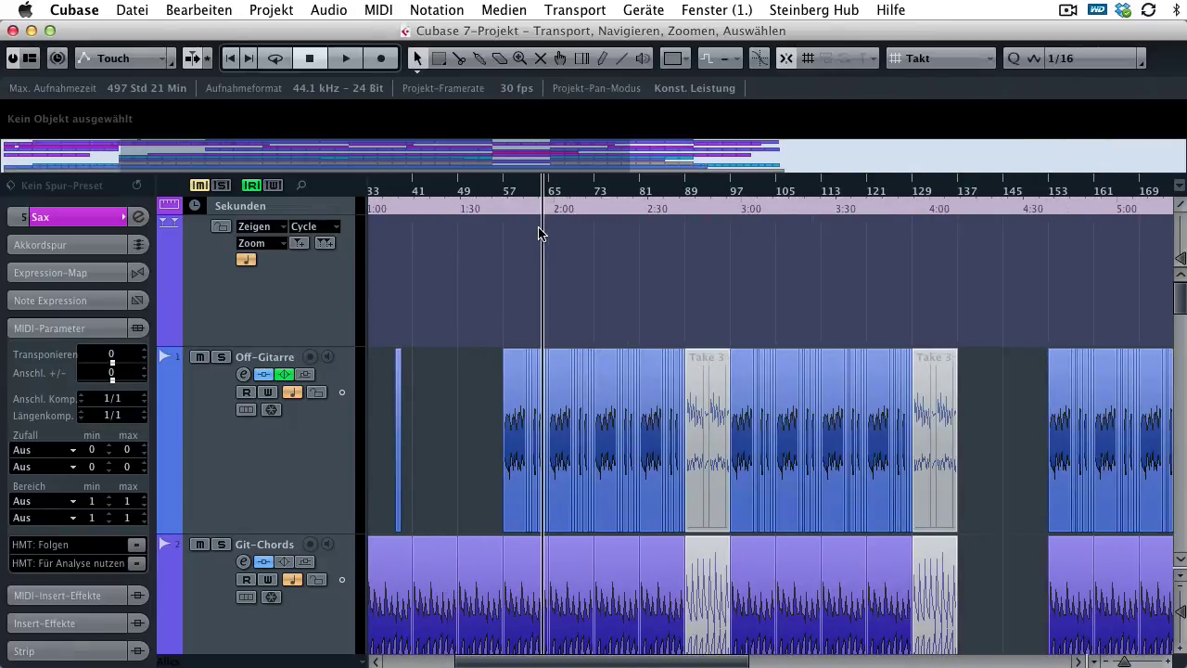
pyautogui.moveTo(448, 147)
pyautogui.mouseDown()
pyautogui.moveTo(489, 141)
pyautogui.moveTo(362, 167)
pyautogui.mouseUp()
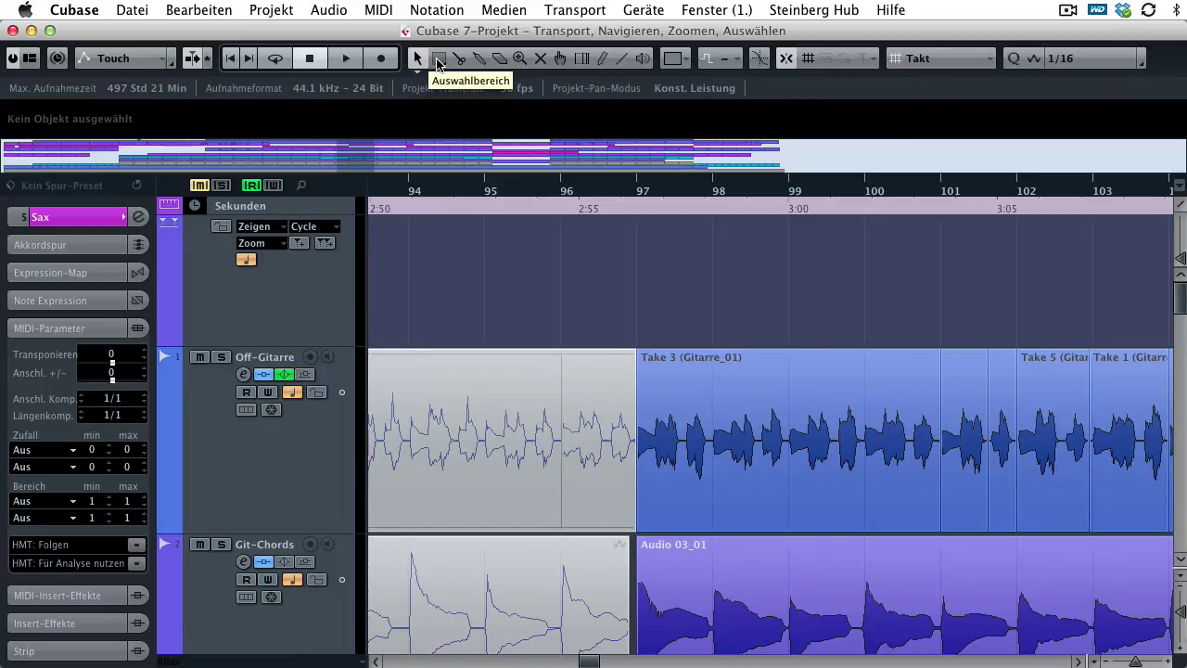
# - Show the transport panel and toggle its virtual keyboard on and off
pyautogui.press('F2')
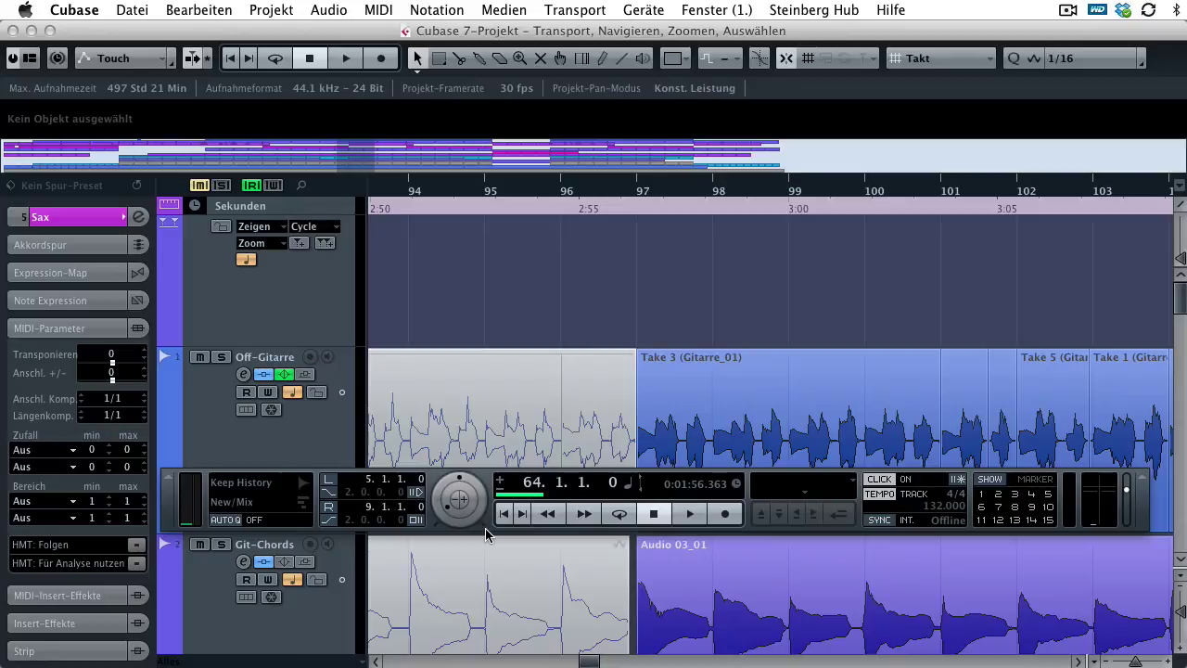
pyautogui.hotkey('alt', 'k')
pyautogui.hotkey('alt', 'k')
# - Examine the primary and secondary time format options, keeping Takte+Zählzeiten and Sekunden
pyautogui.click(635, 483)
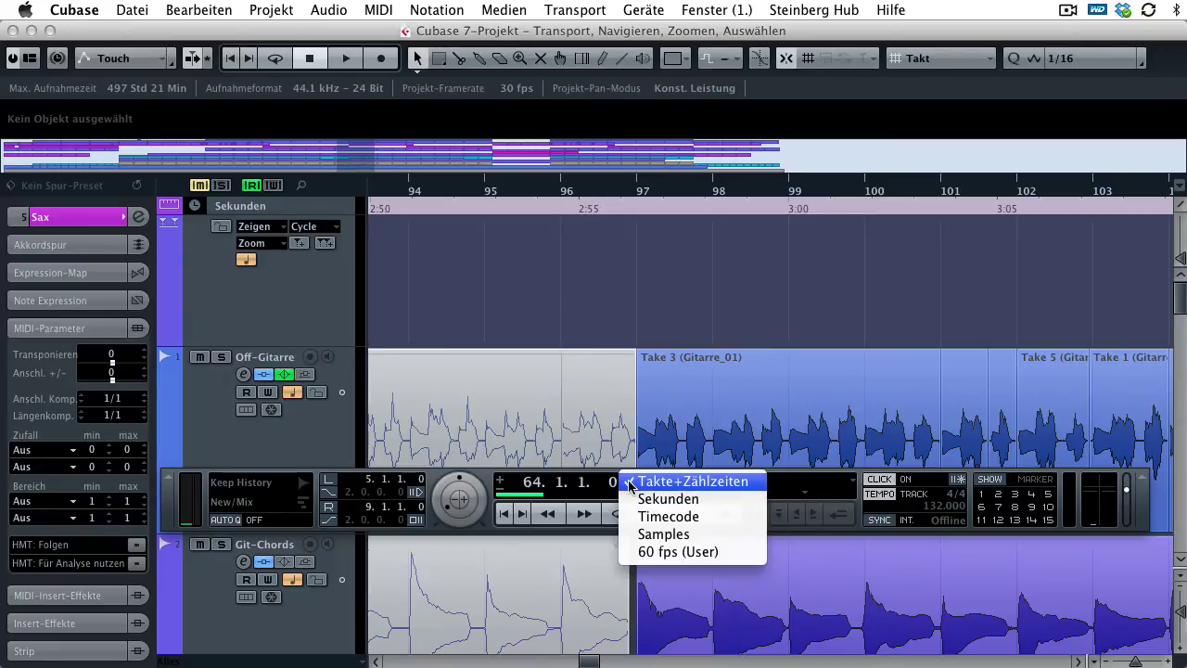
pyautogui.click(750, 486)
pyautogui.click(738, 486)
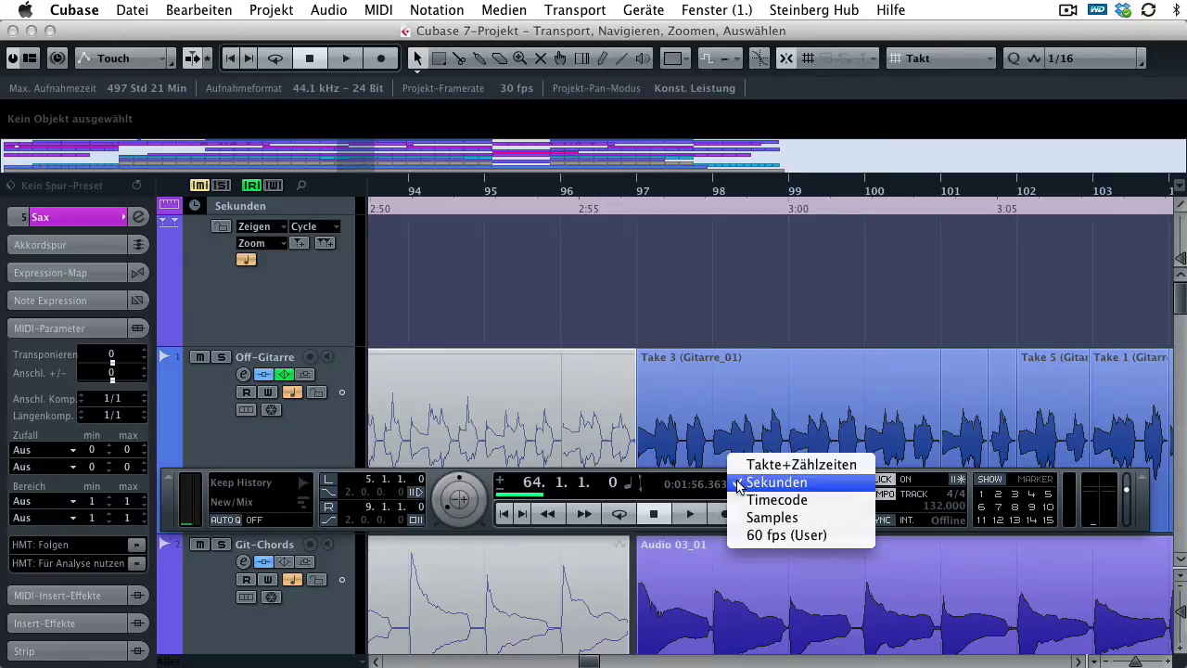
pyautogui.click(739, 484)
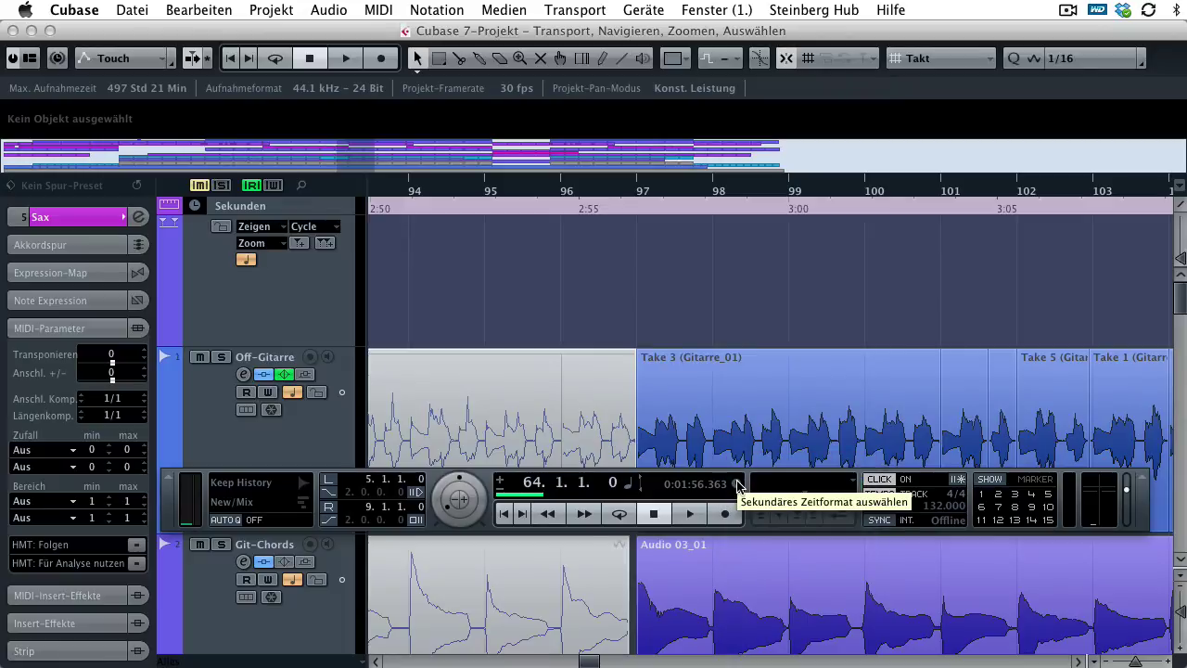